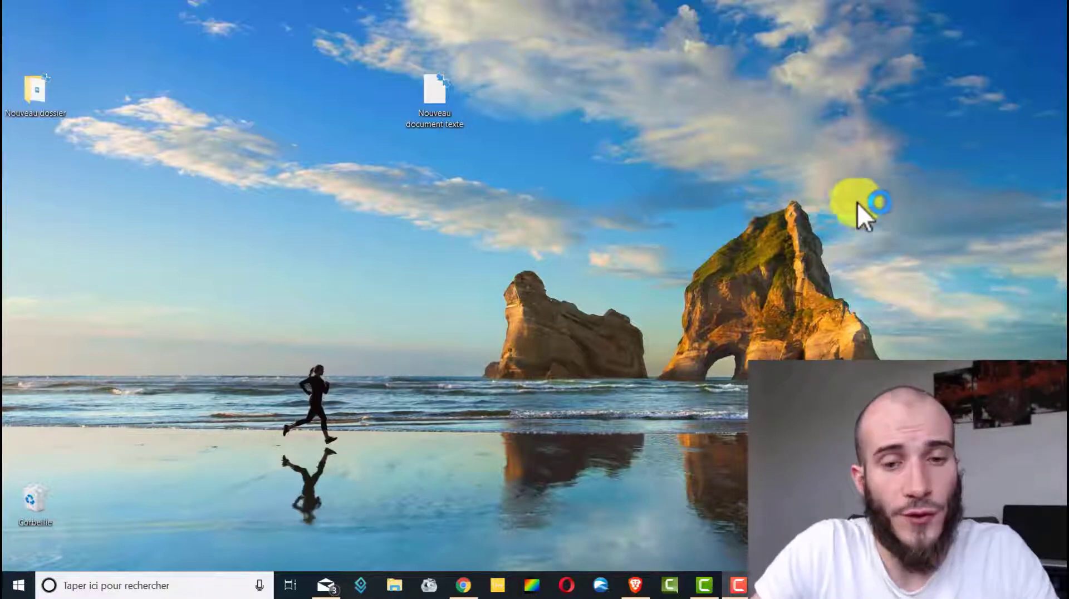
Switch to Chrome and create a new SendinBlue automation scenario with both name and description set to "Tunnel de vente 1".
click(457, 584)
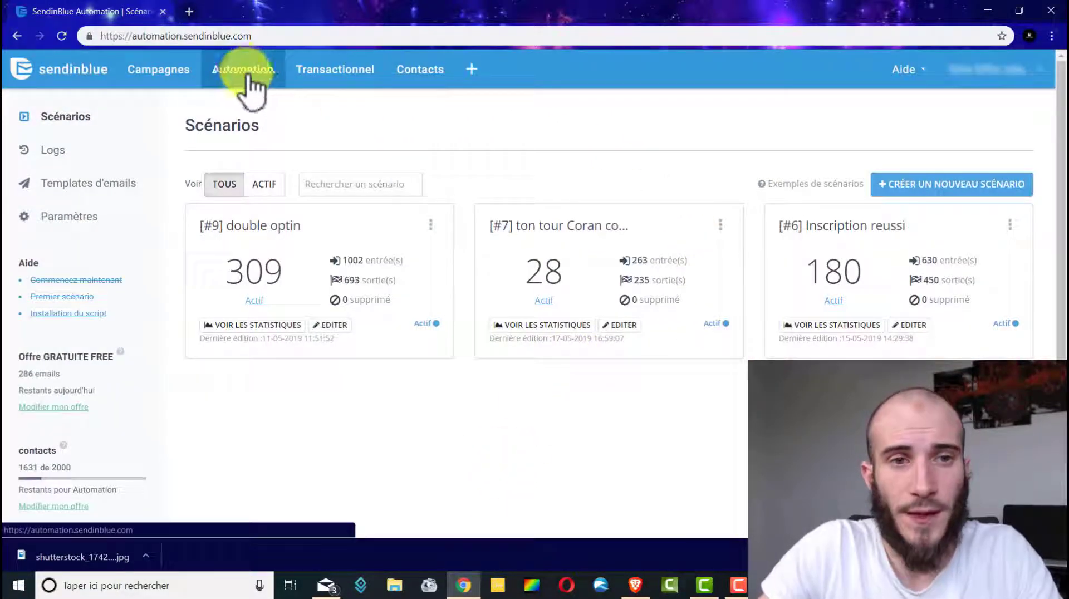
click(985, 185)
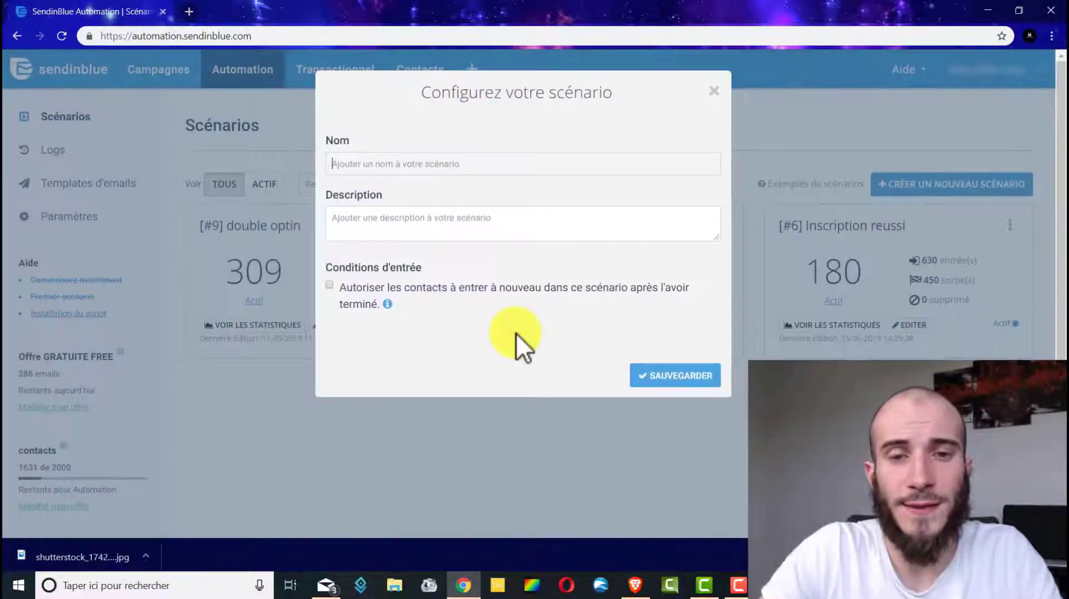
click(392, 161)
text(Tun)
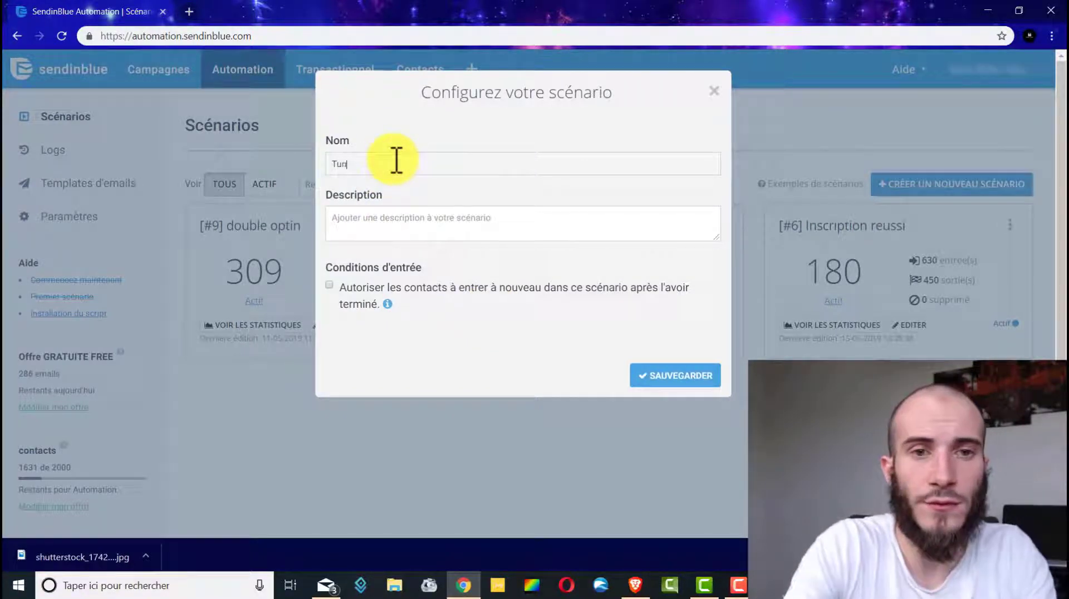
text(nel de vente)
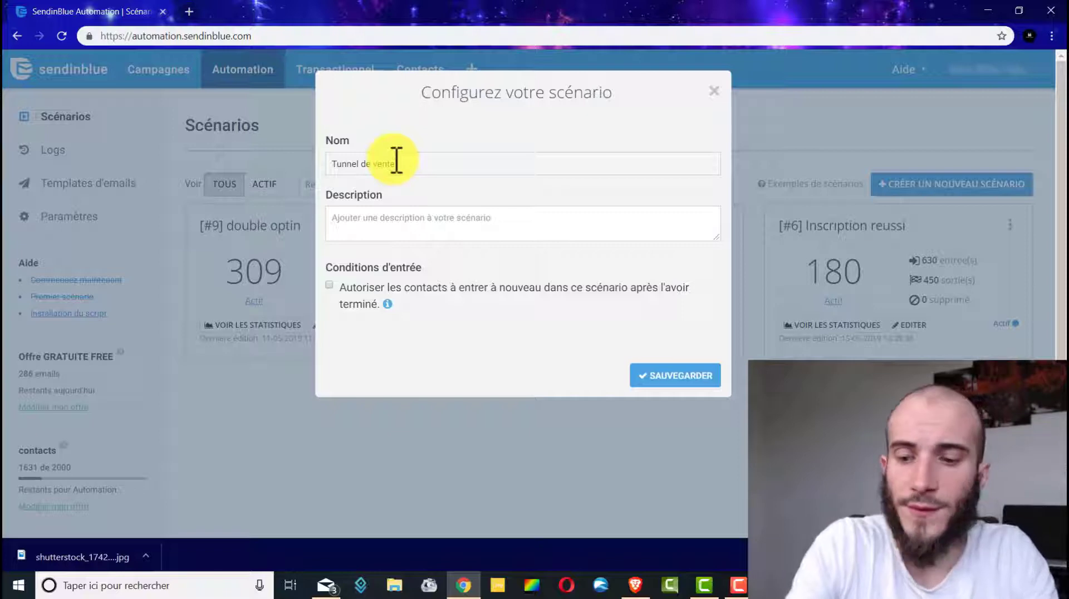
key(Tab)
text(Tunne)
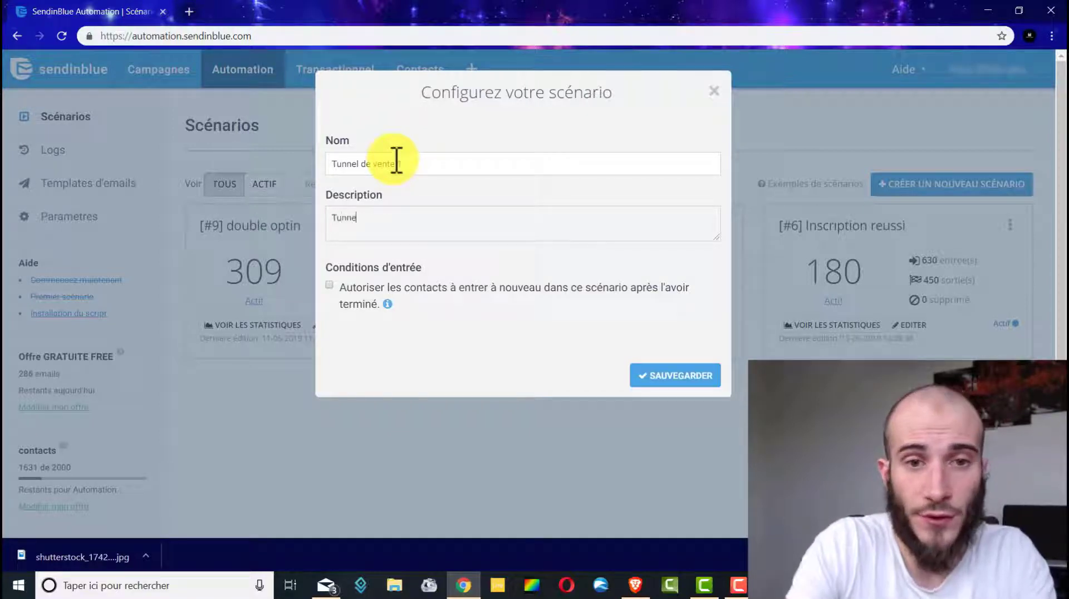
text(l de vente 1)
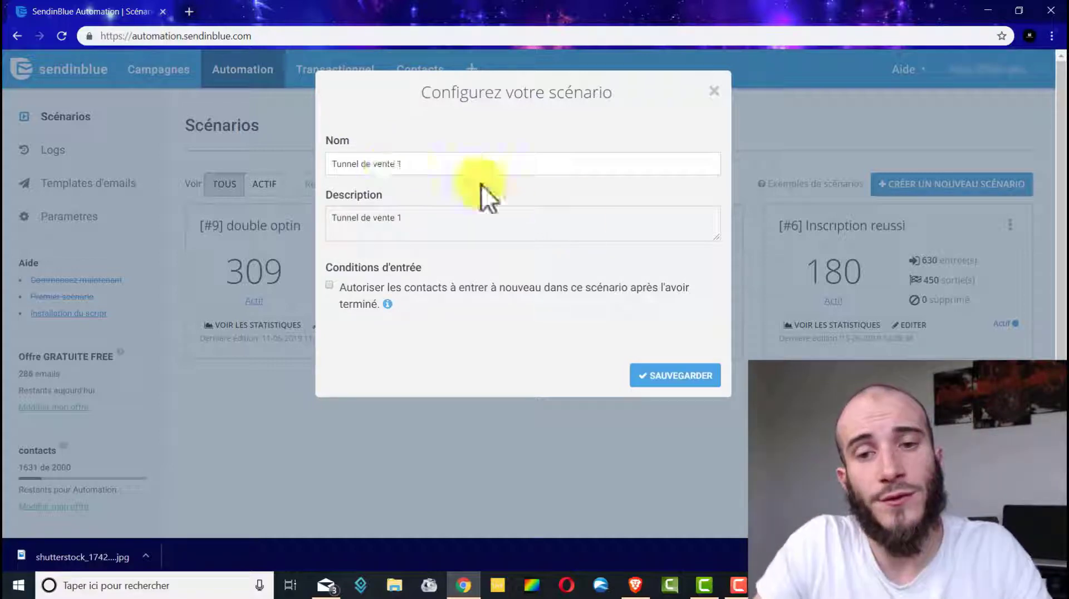
click(682, 376)
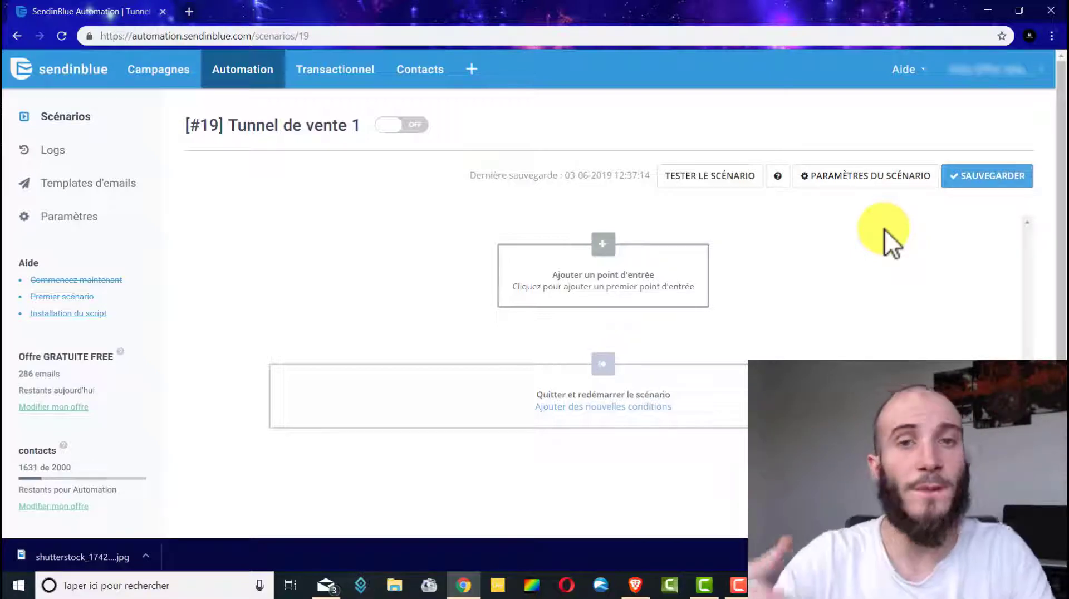
Add a scenario entry point triggered when a contact is added to the list "[#27] Tunnel de vente".
click(606, 249)
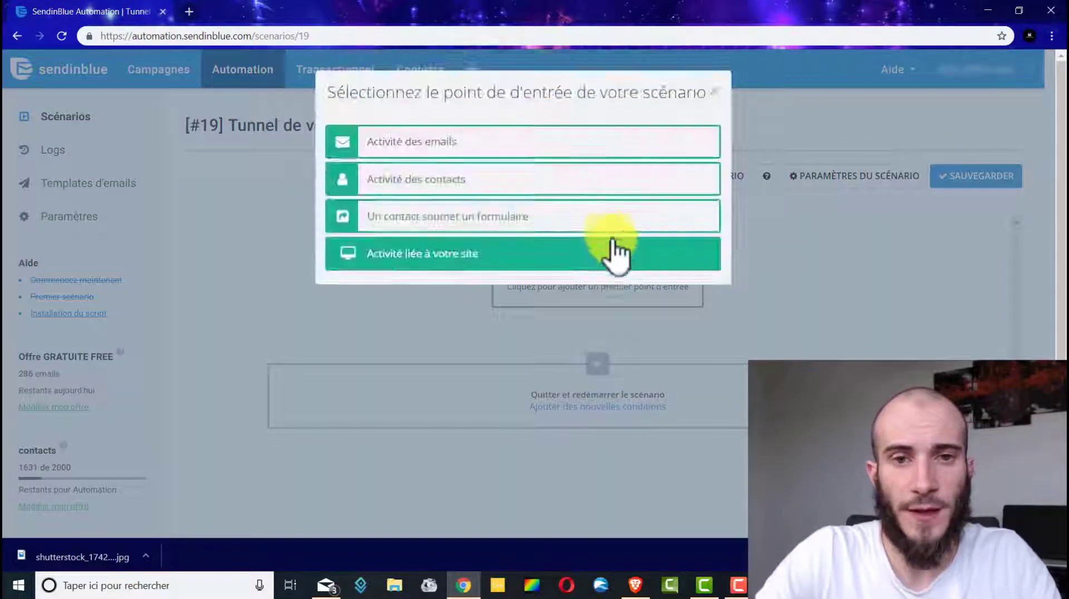
click(536, 202)
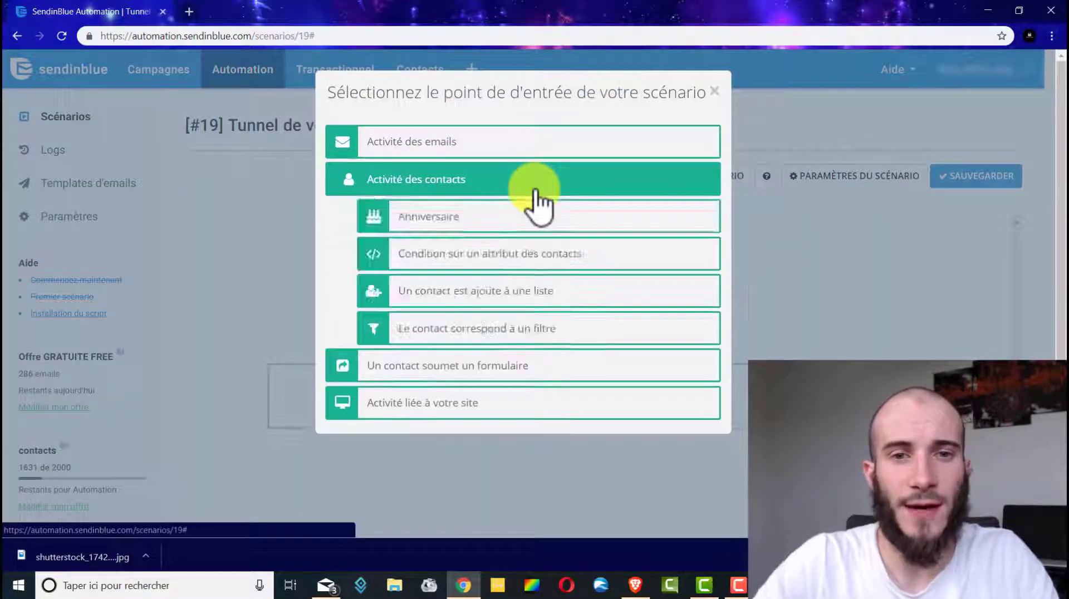
click(482, 298)
click(593, 196)
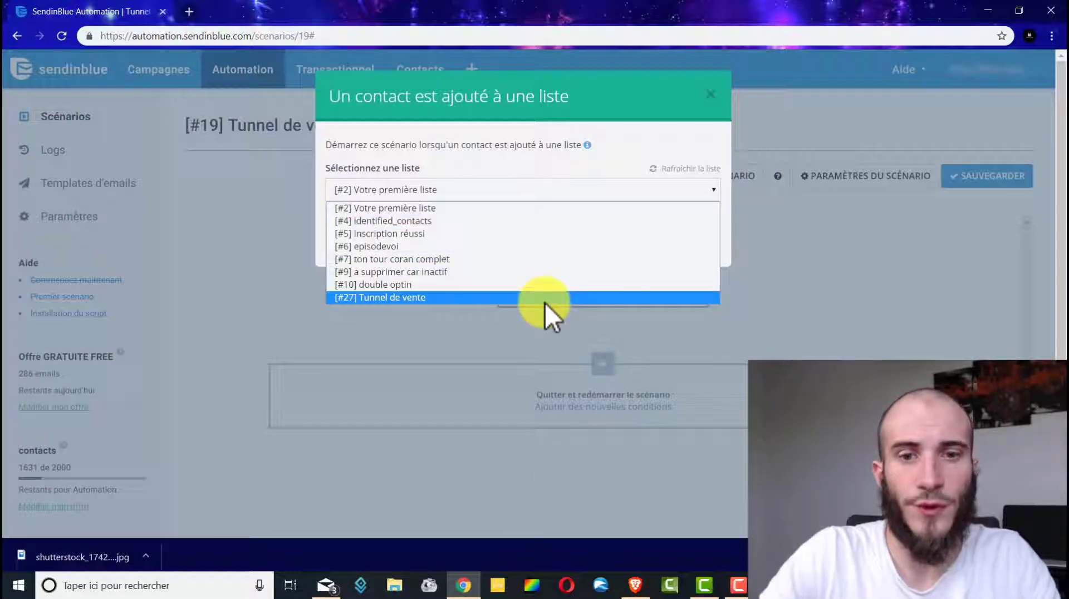
click(515, 297)
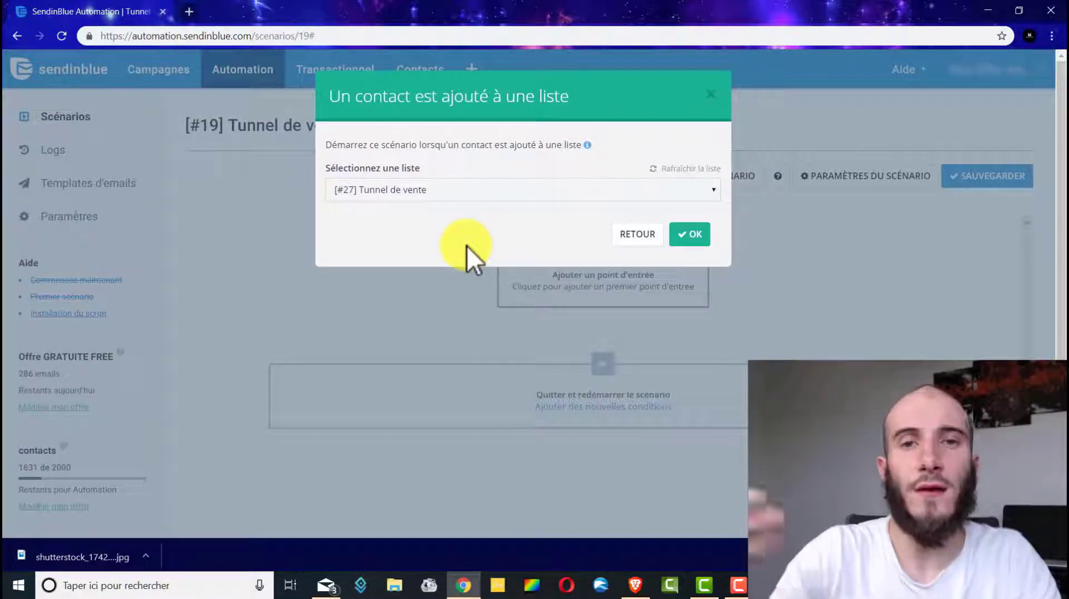
click(689, 237)
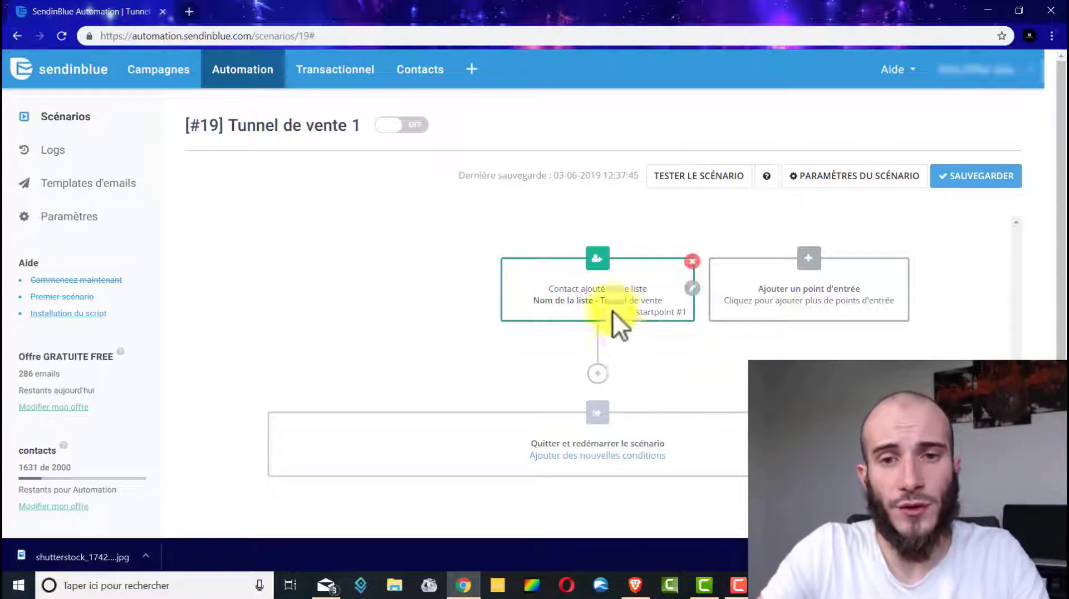
Add a send-email step after the entry point using the template "[#26] F - Cadeau d'appel".
click(602, 380)
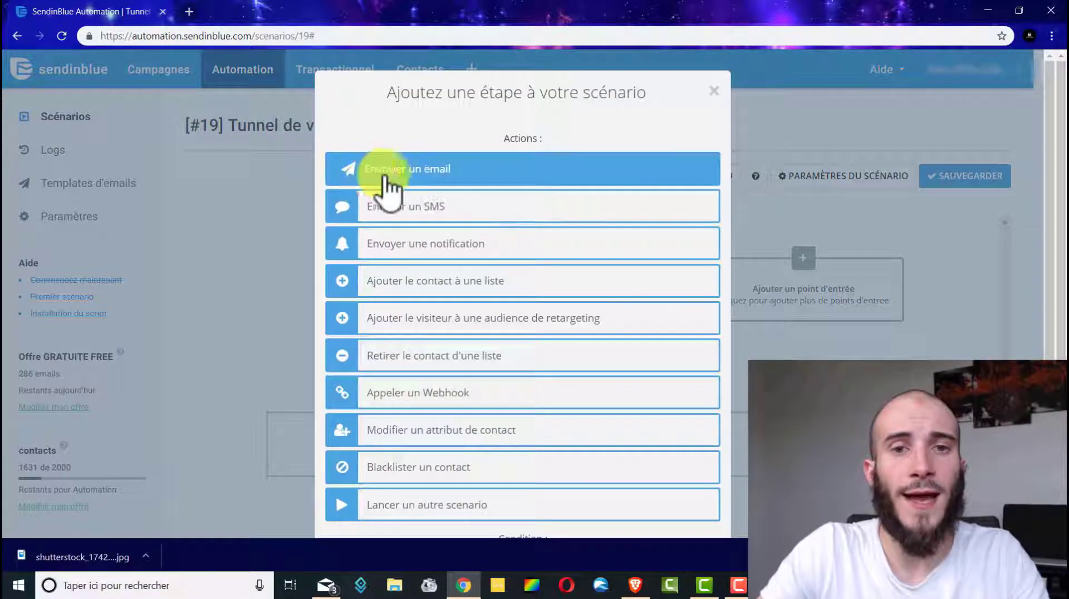
click(396, 177)
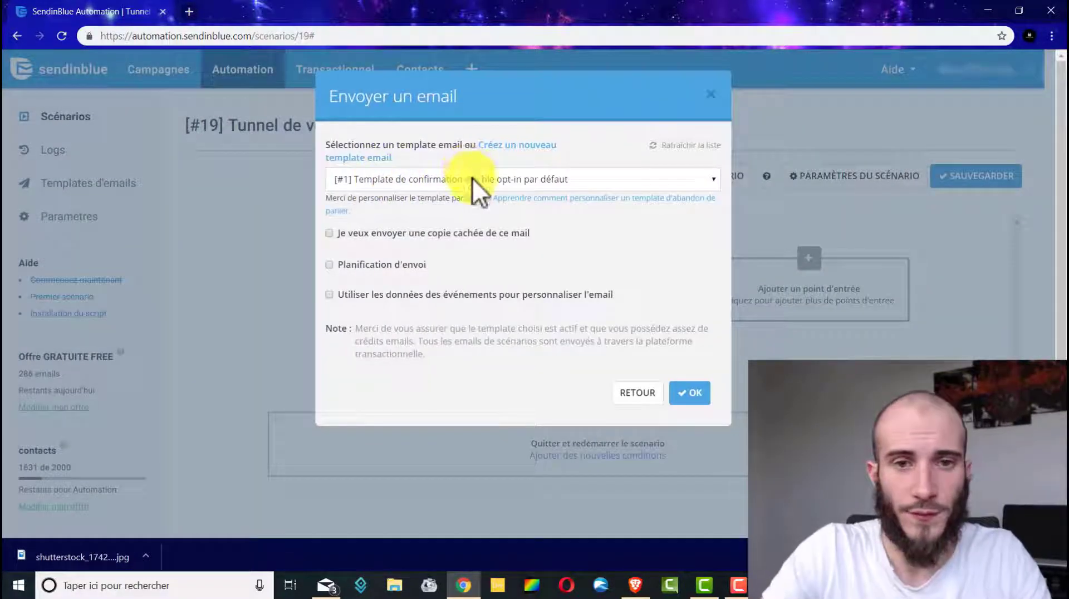
click(472, 179)
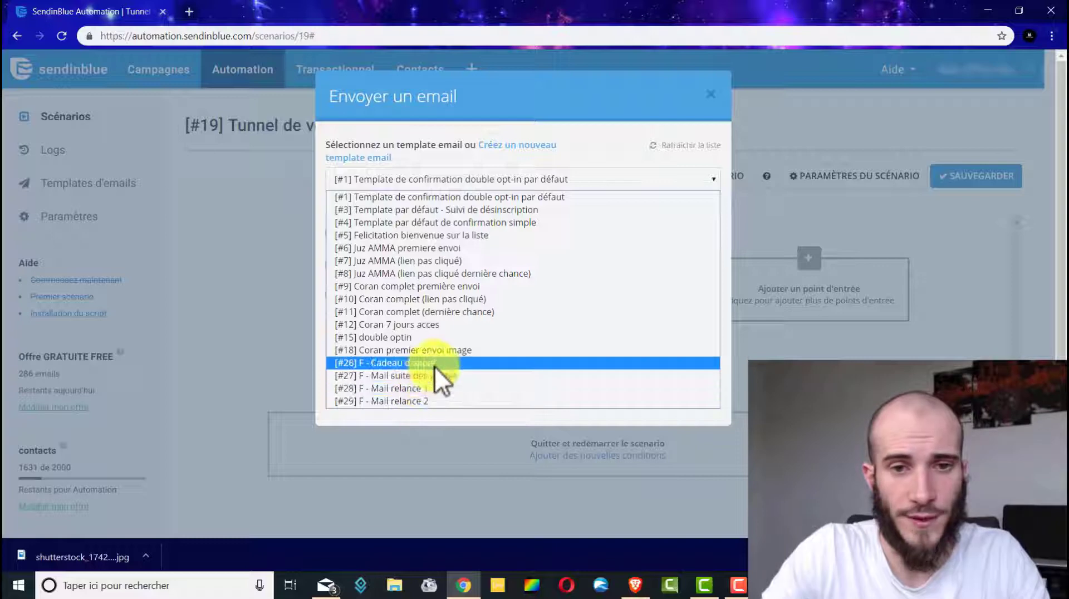
click(412, 366)
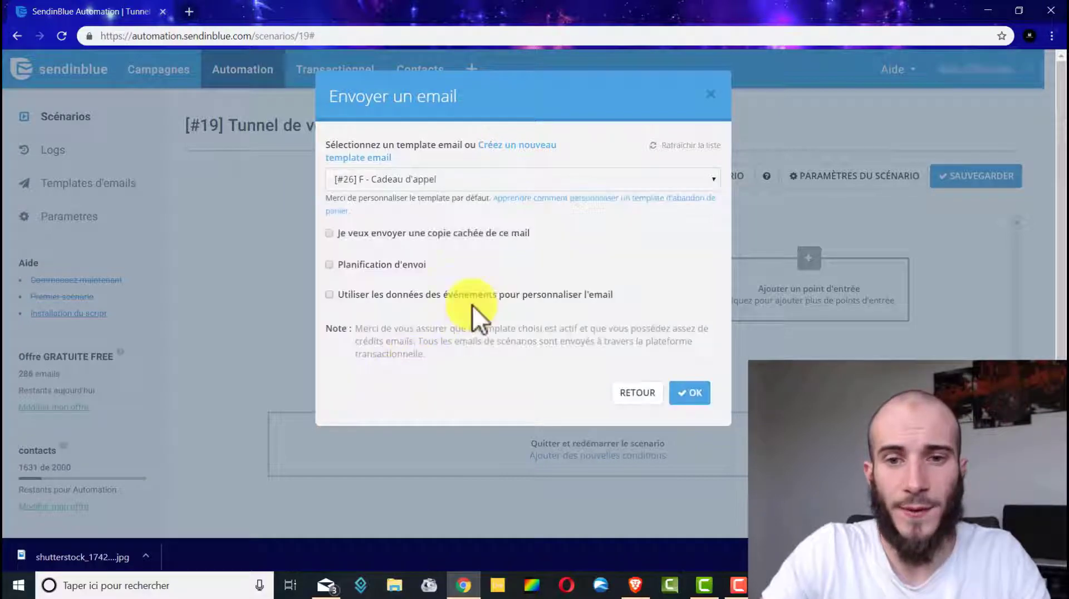
click(689, 393)
Start an "Attendre jusqu'à" condition below the email, based on transactional email activity, for clicks in template "[#26] F - Cadeau d'appel".
scroll(836, 311, down, 1)
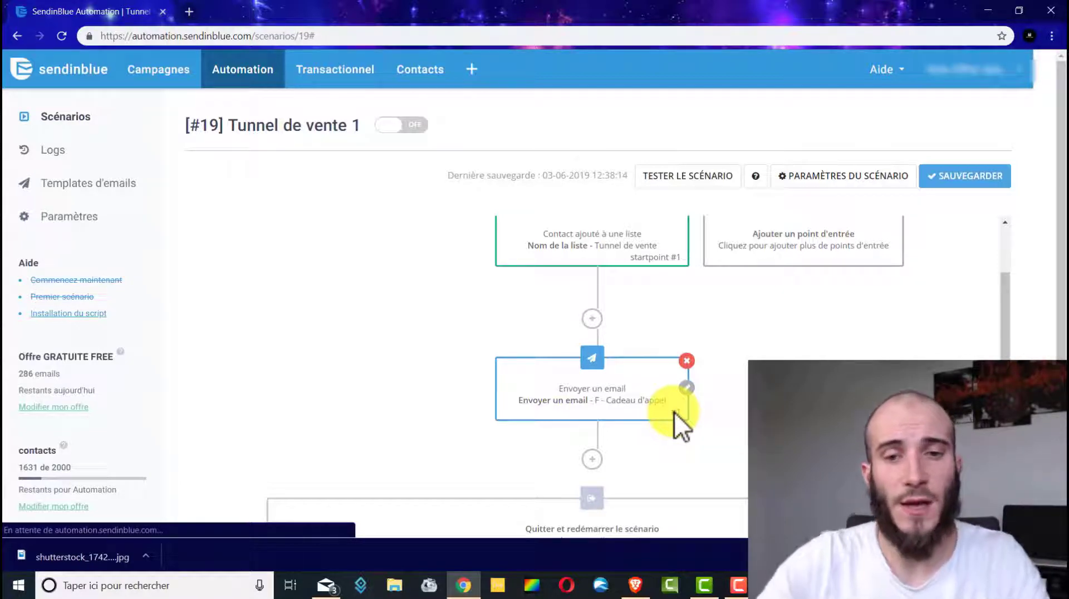
scroll(685, 420, down, 1)
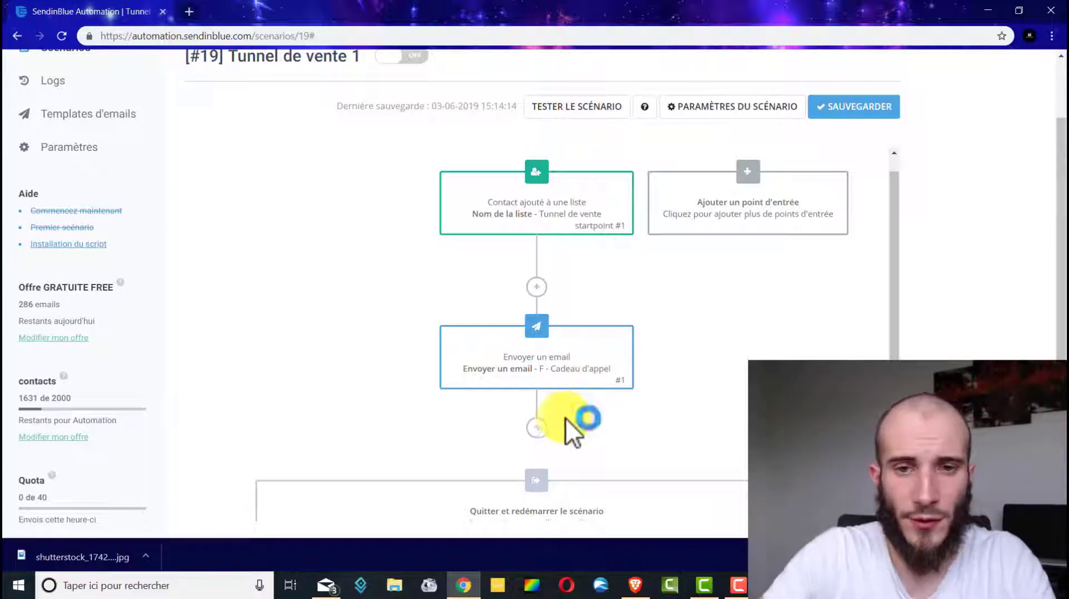
click(538, 430)
scroll(618, 205, down, 3)
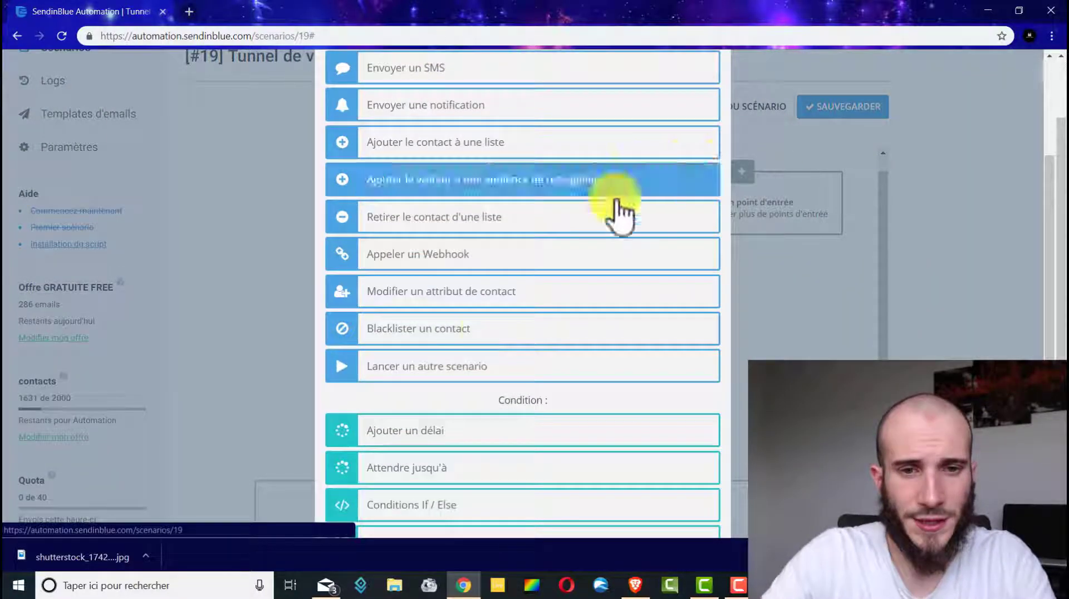
click(452, 472)
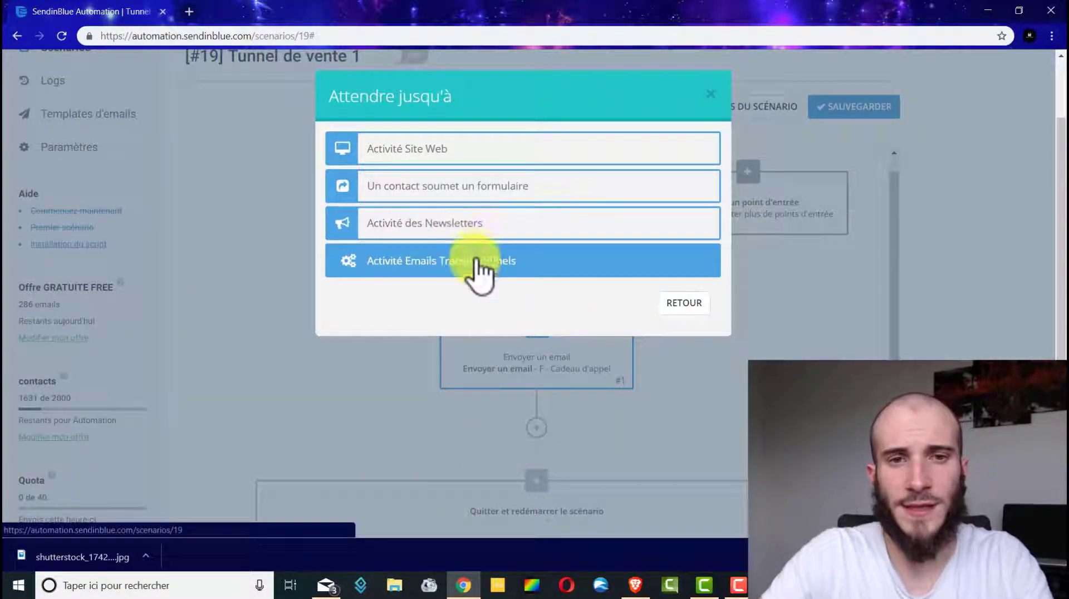
click(498, 262)
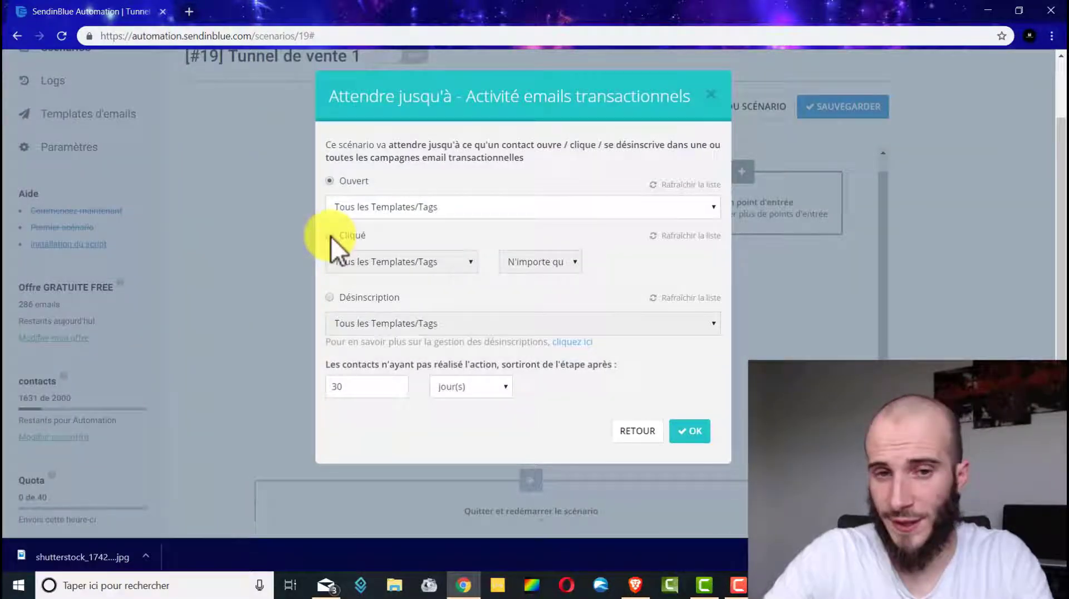
click(330, 235)
click(408, 262)
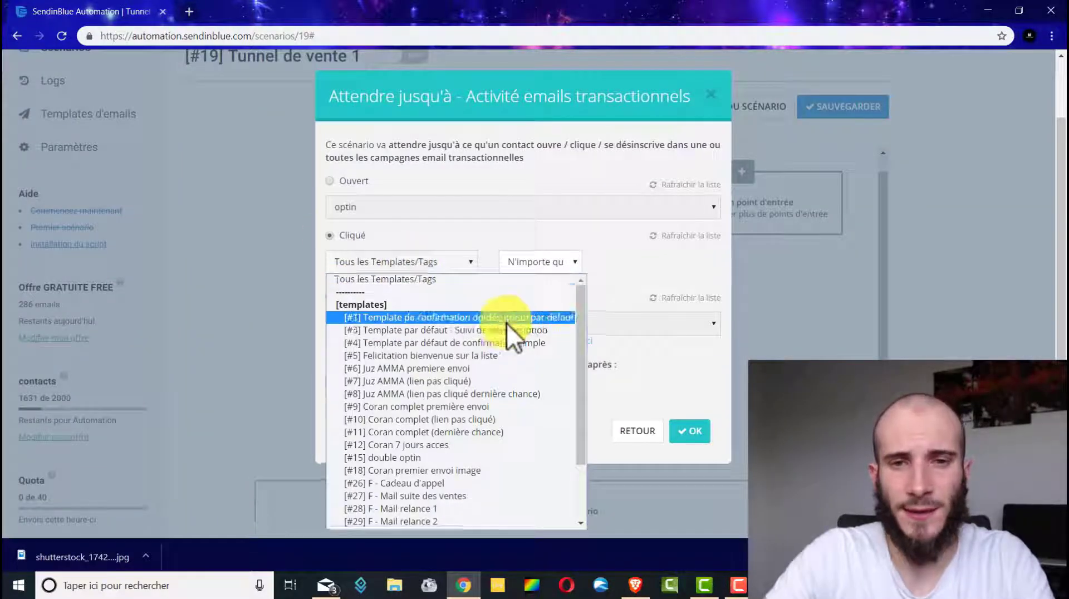
scroll(506, 322, down, 2)
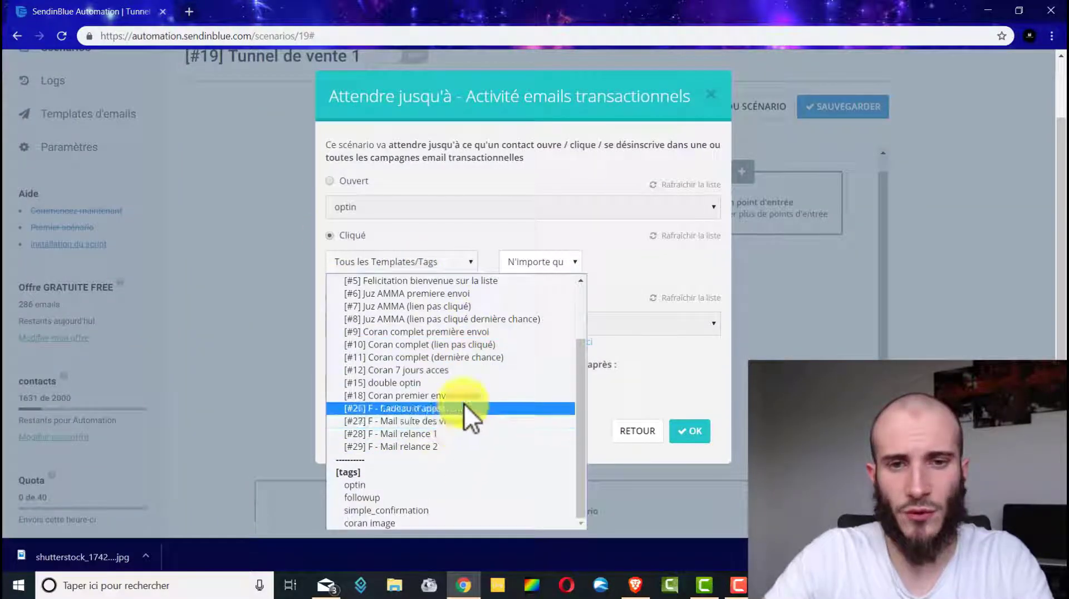
click(429, 409)
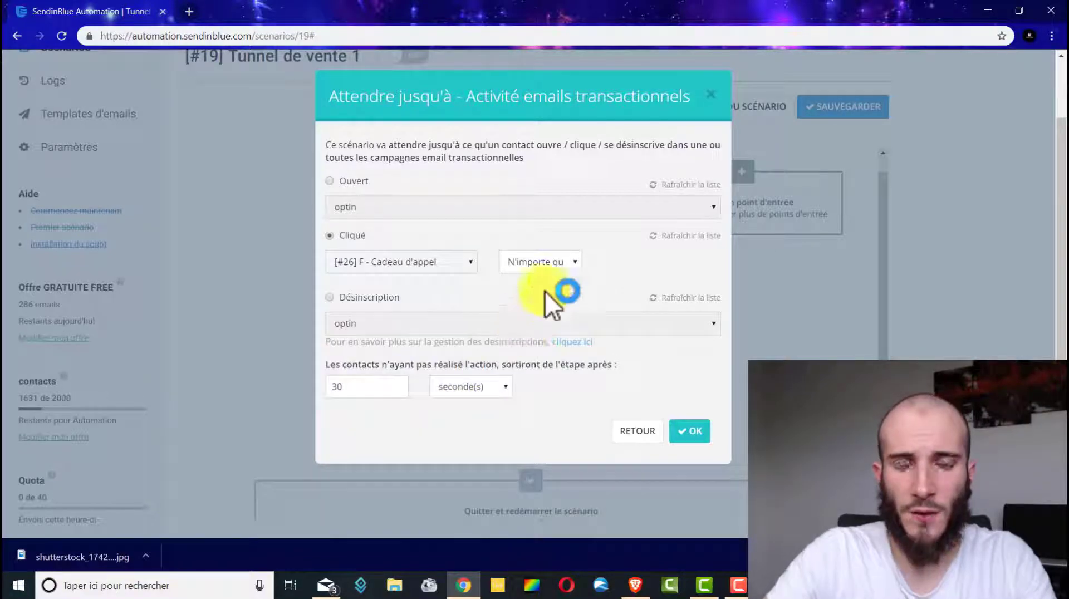
click(572, 263)
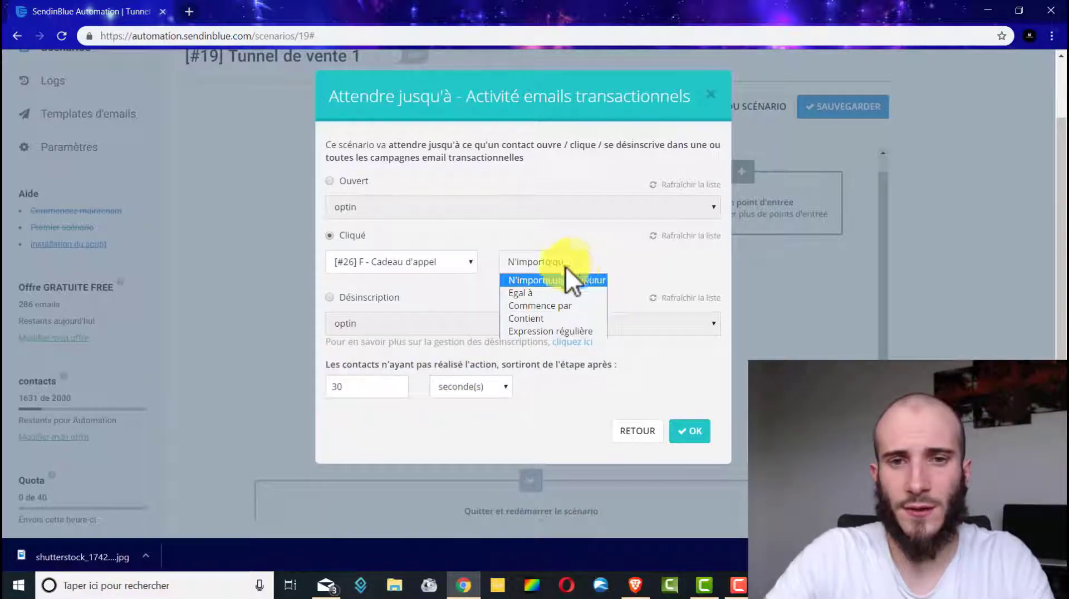
click(545, 293)
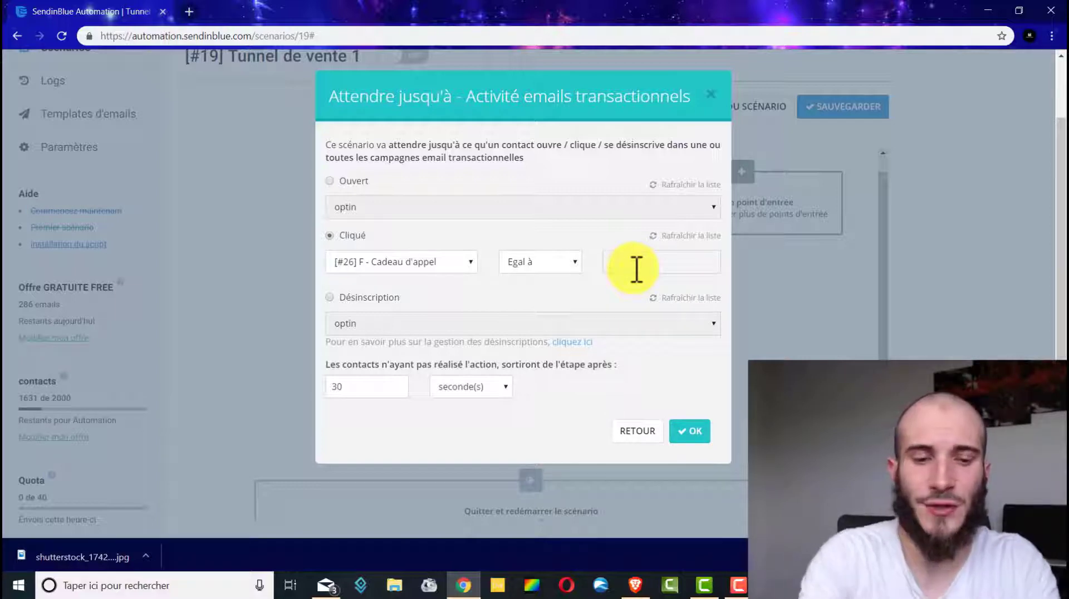
text(http)
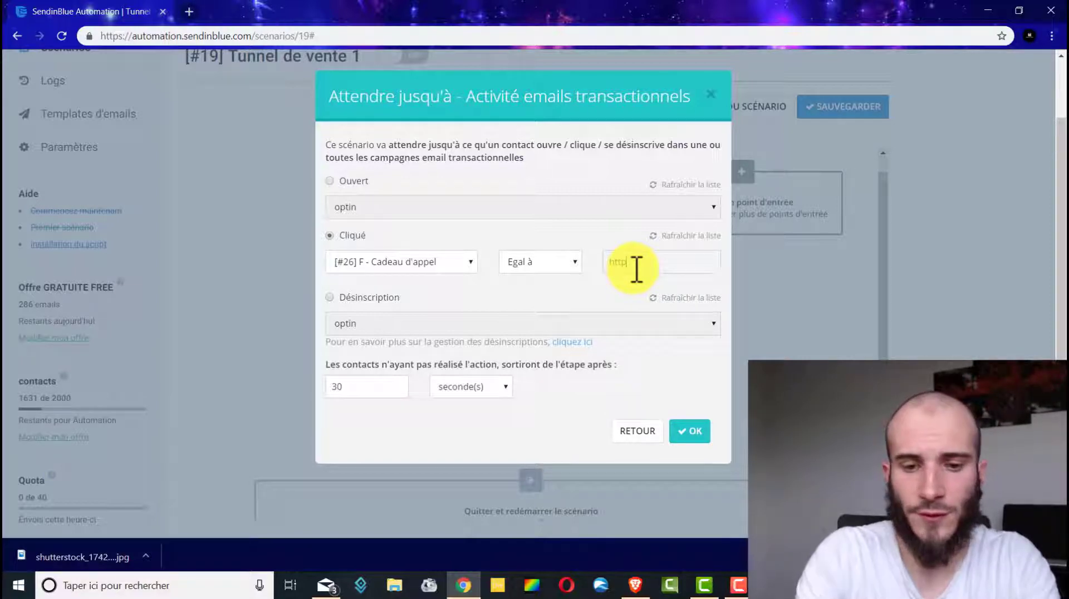
text(s://)
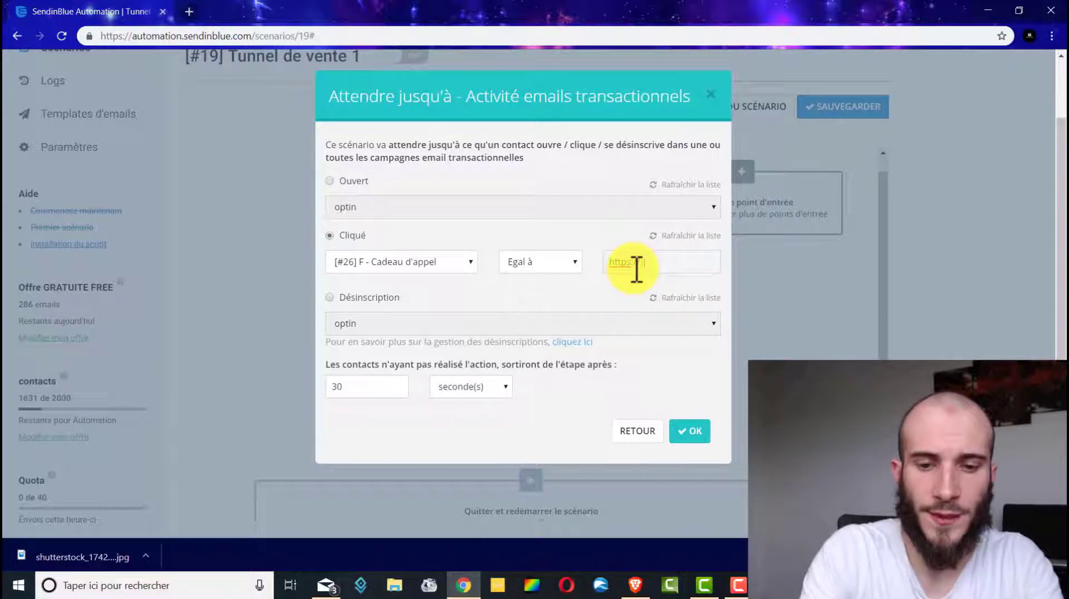
text(votresite.fr/)
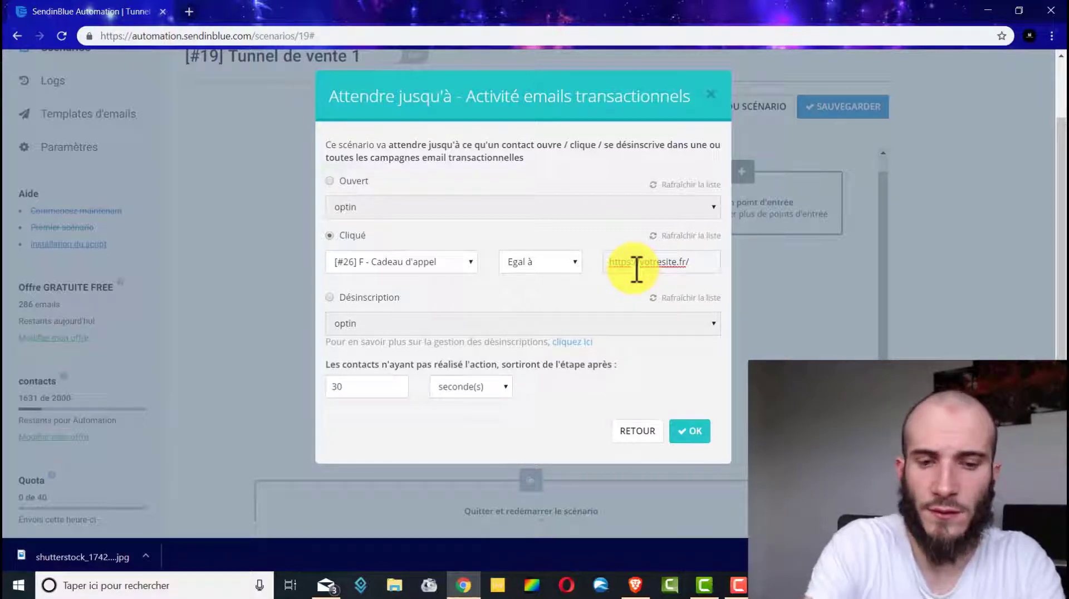
text(votrecadeau)
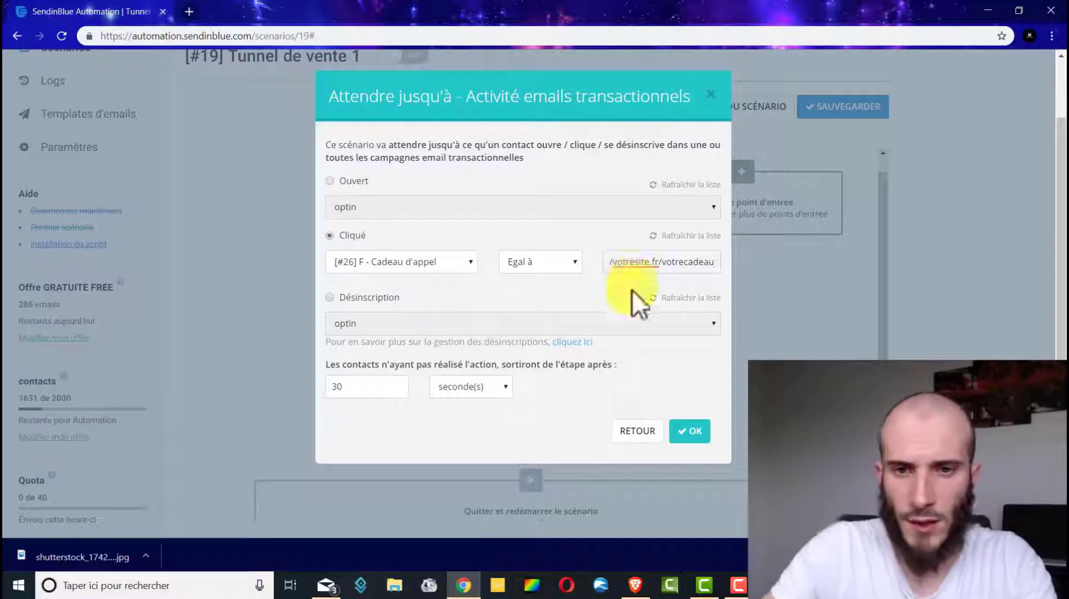
Make contacts who did not click exit the wait step after 1 jour(s), and add the condition to the scenario.
drag(358, 388, 272, 412)
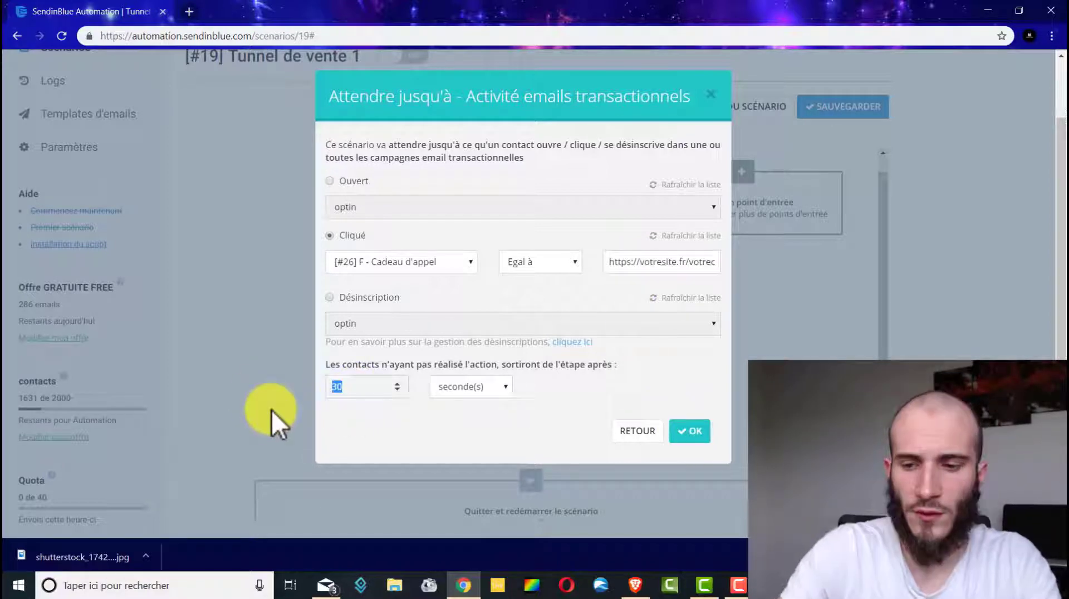
text(2)
key(BackSpace)
text(1)
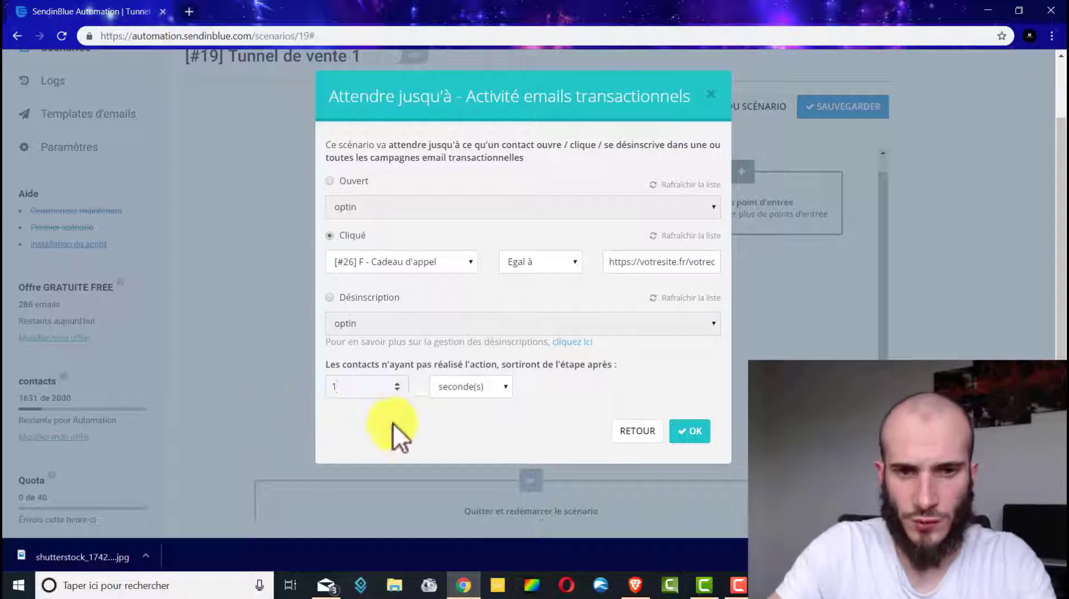
click(470, 393)
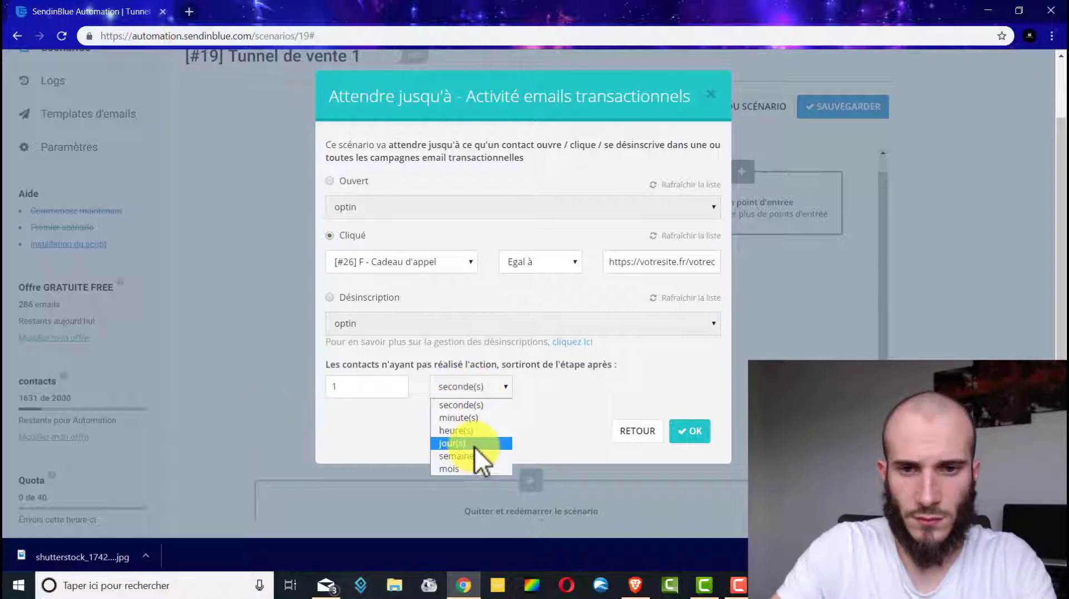
click(475, 446)
click(696, 433)
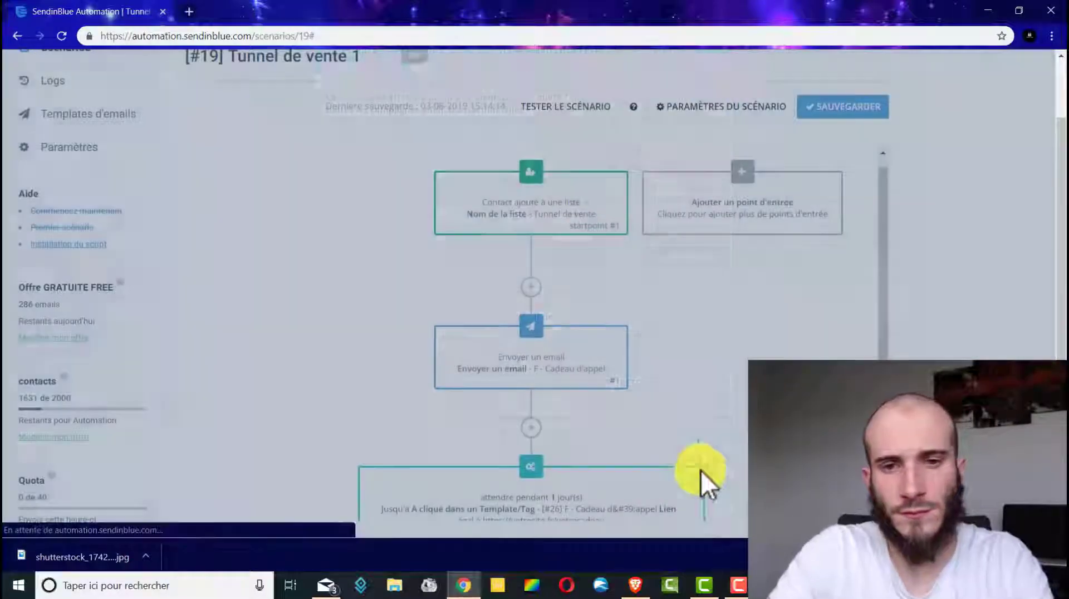
scroll(709, 388, down, 3)
scroll(707, 390, up, 1)
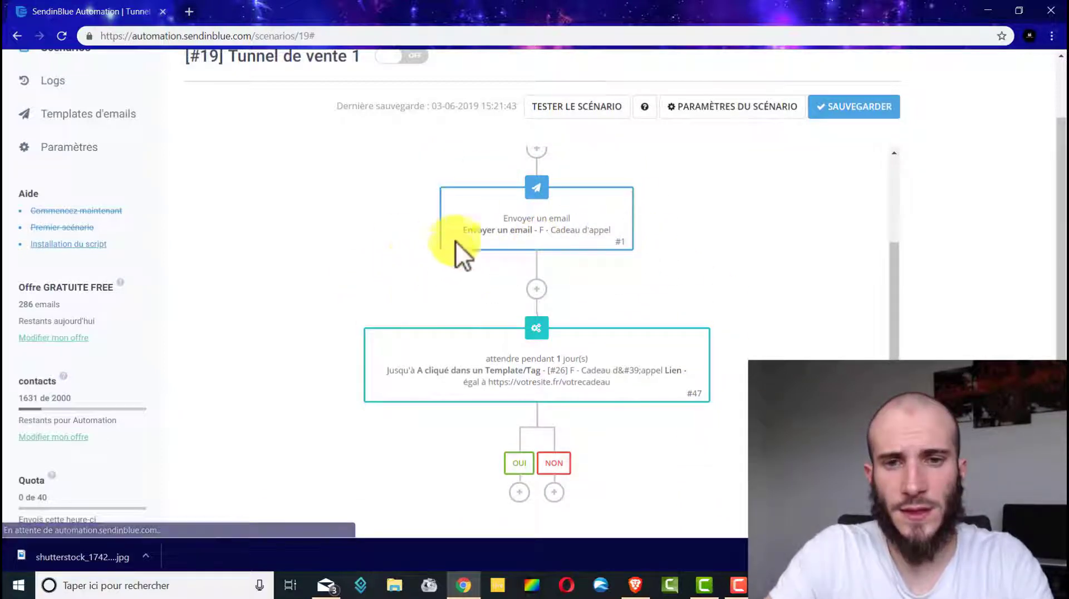
Add a delay of 2 jour(s) on the OUI branch of the gift-link click condition.
mouse_move(575, 228)
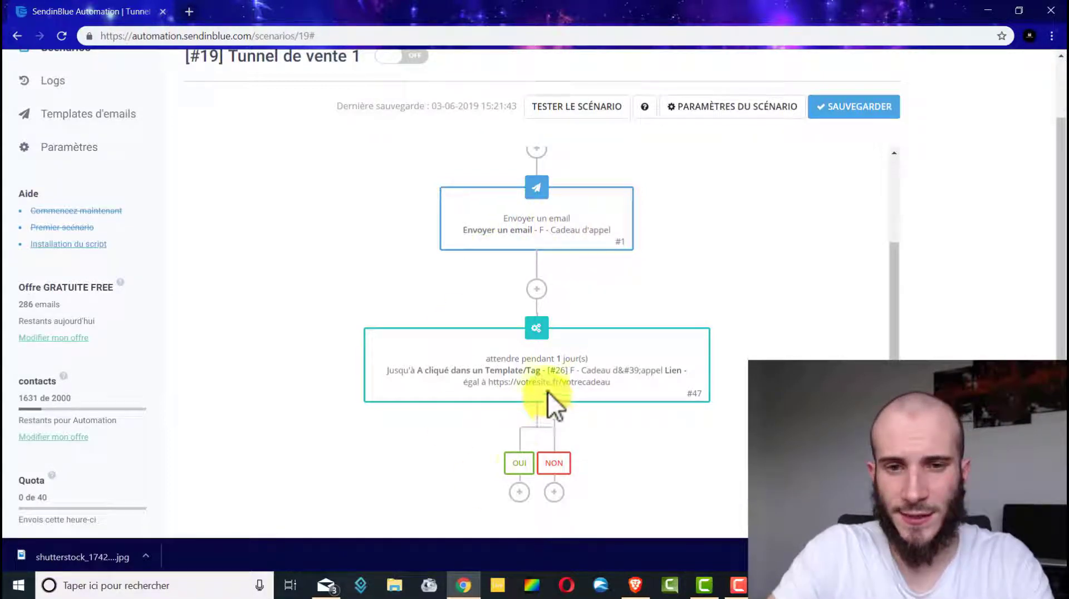
scroll(522, 476, down, 1)
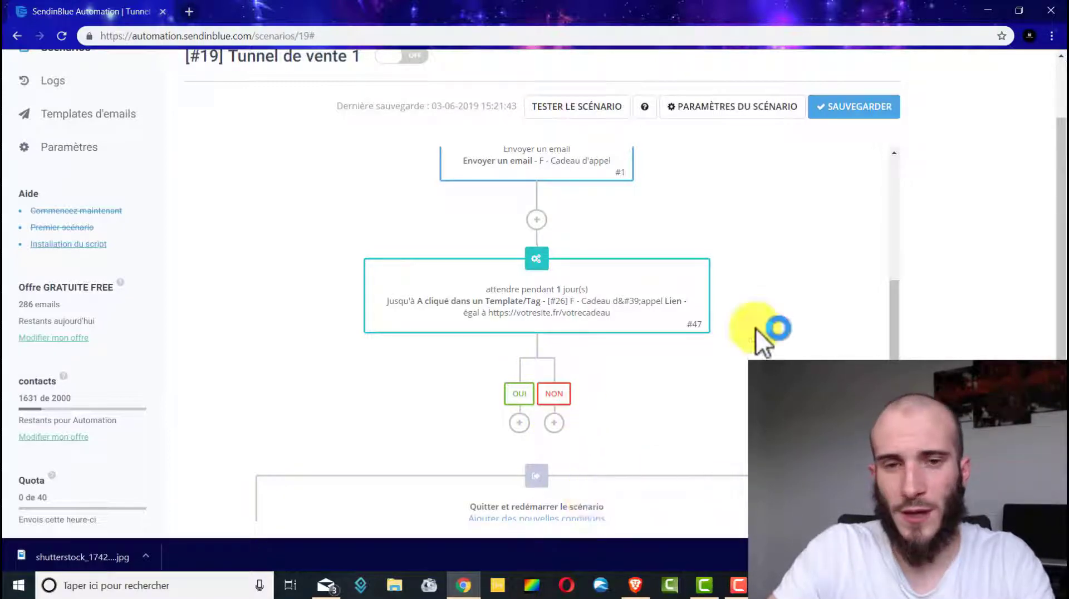
scroll(756, 329, down, 1)
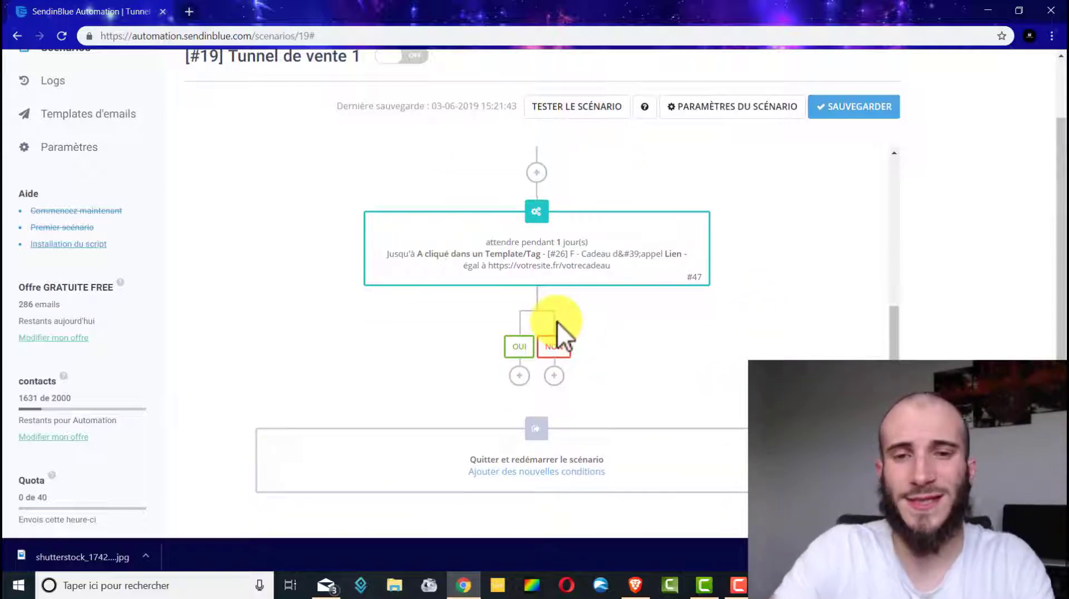
click(519, 377)
scroll(472, 278, down, 3)
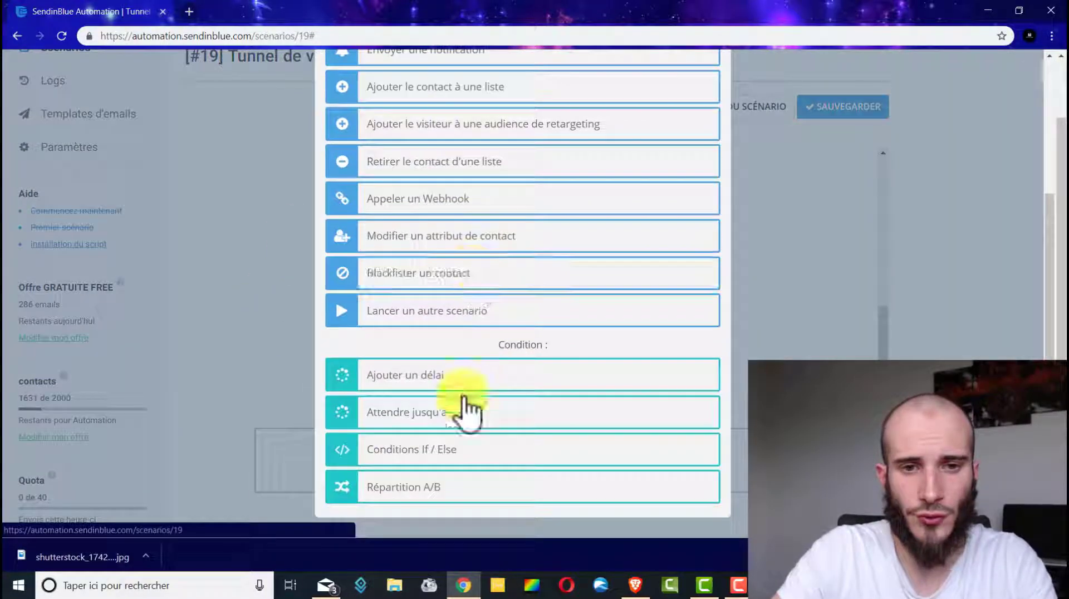
click(456, 382)
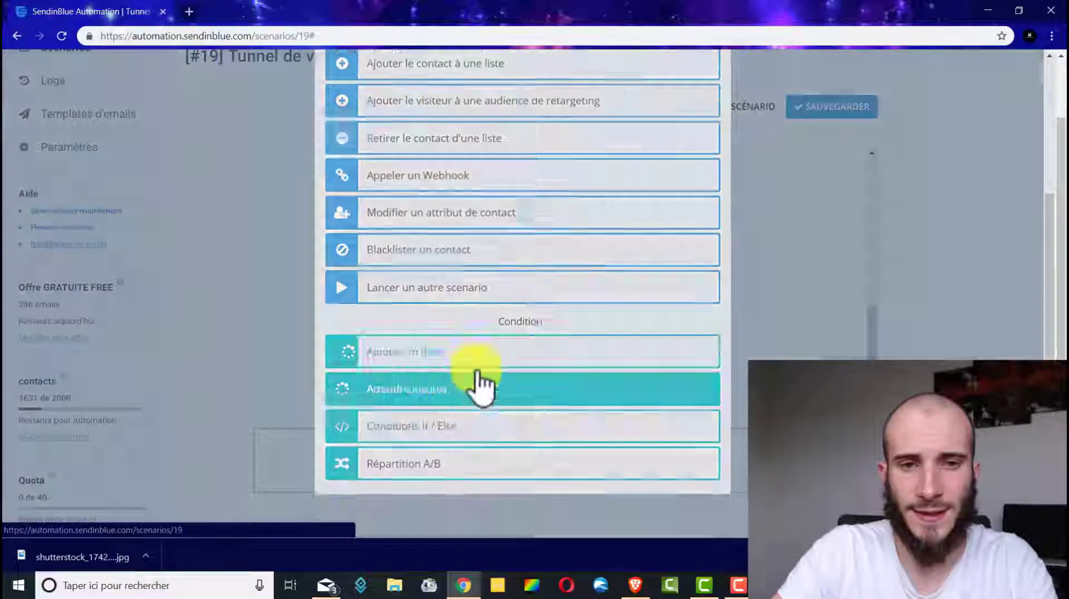
click(350, 190)
text(2)
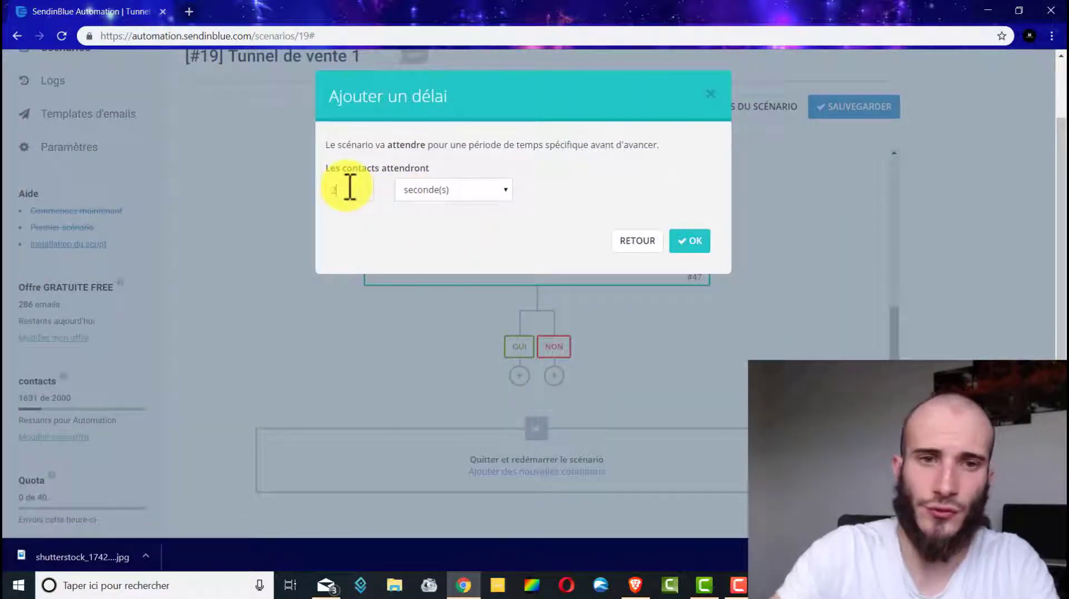
click(440, 193)
click(452, 247)
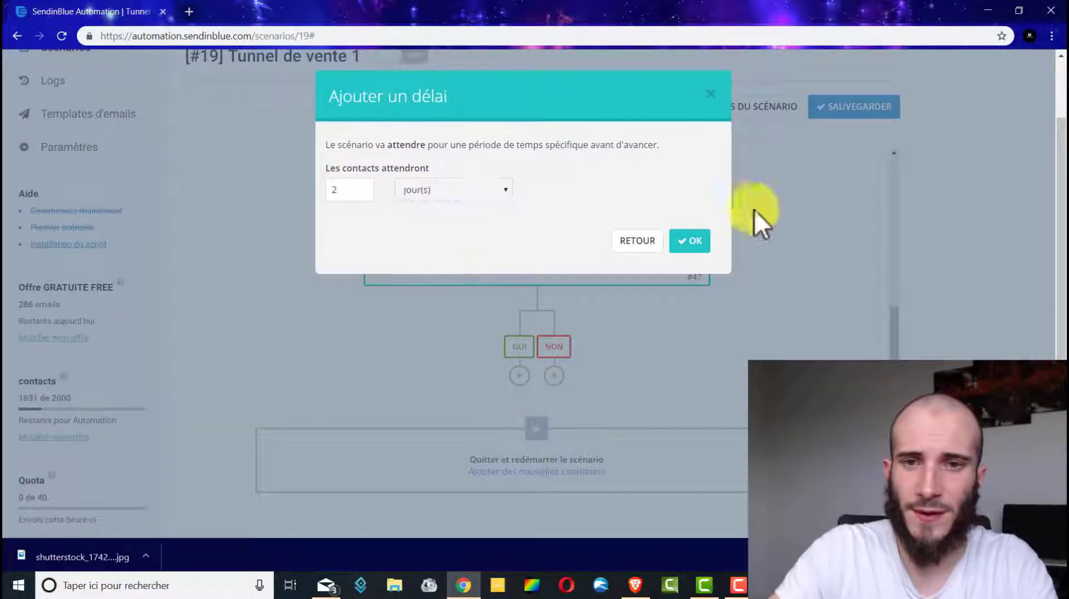
click(693, 245)
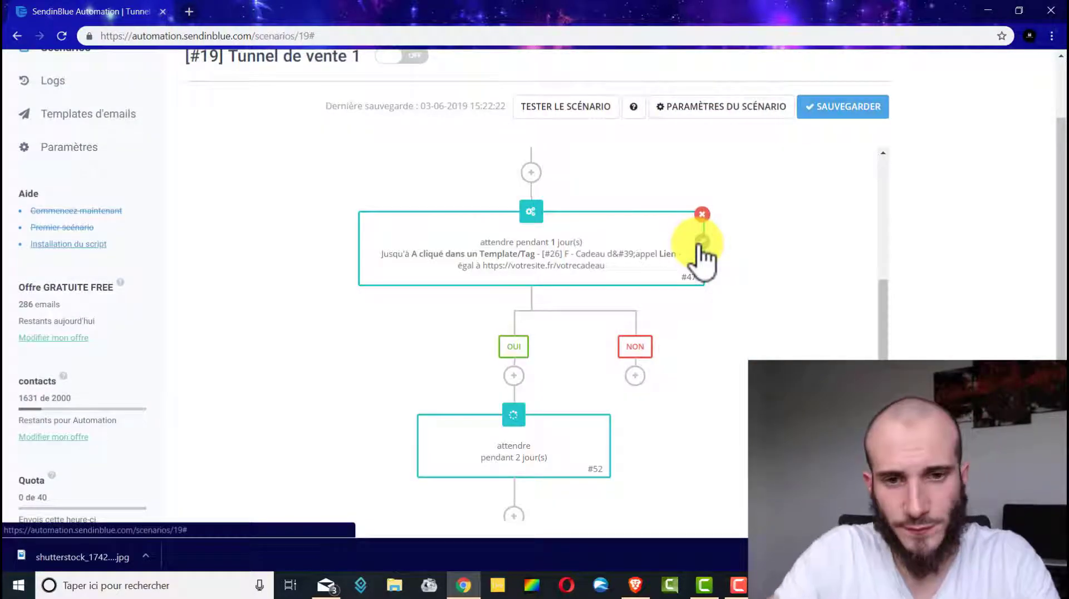
Add a send-email step below the 2-day delay using the template "[#27] F - Mail suite des ventes".
scroll(520, 418, down, 2)
scroll(518, 396, down, 1)
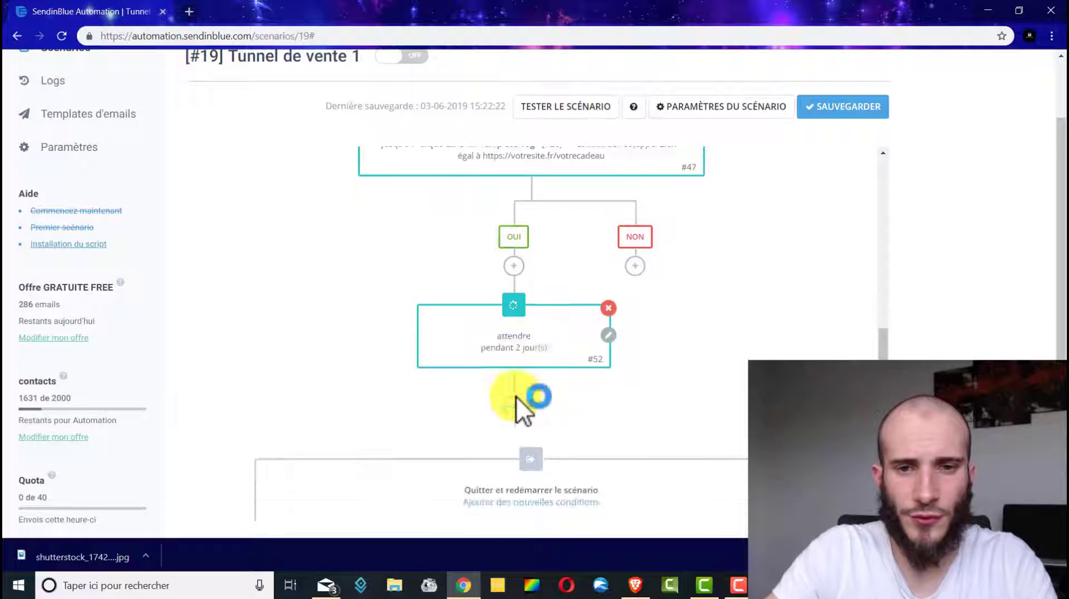
scroll(516, 396, down, 1)
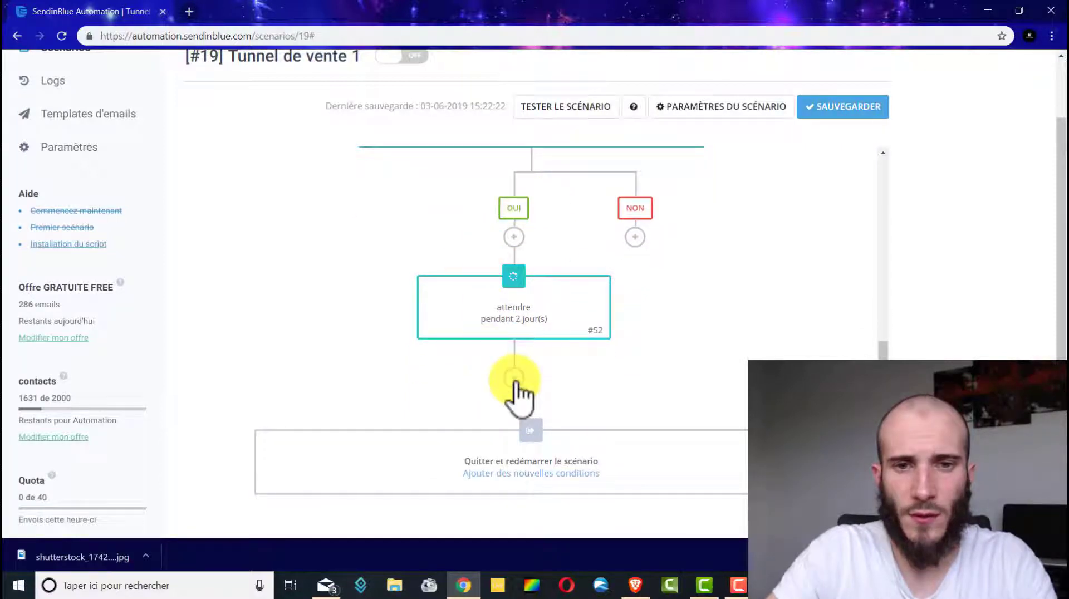
click(514, 379)
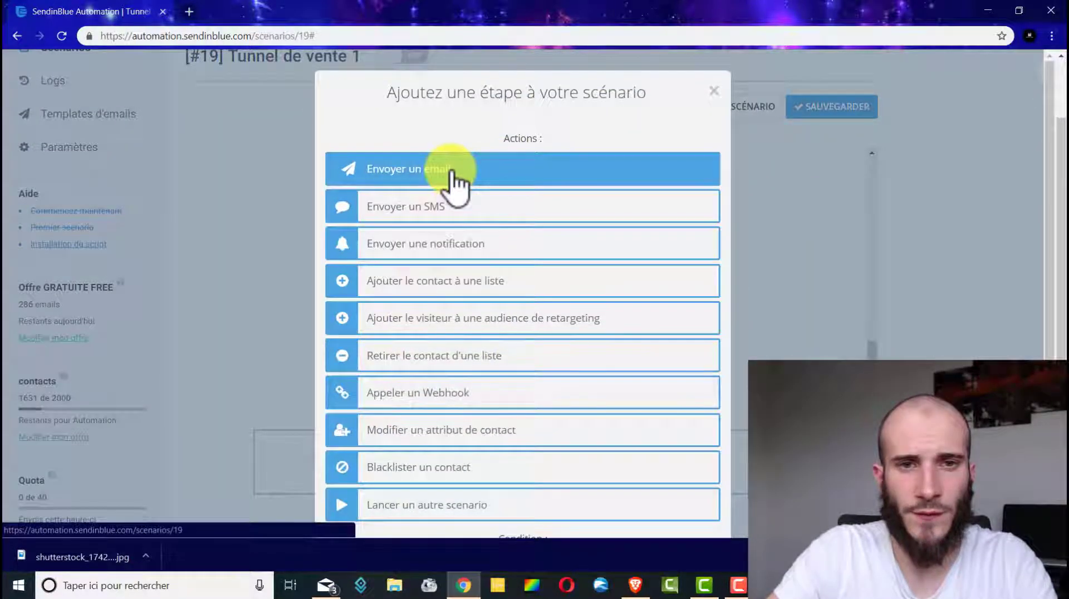
click(452, 172)
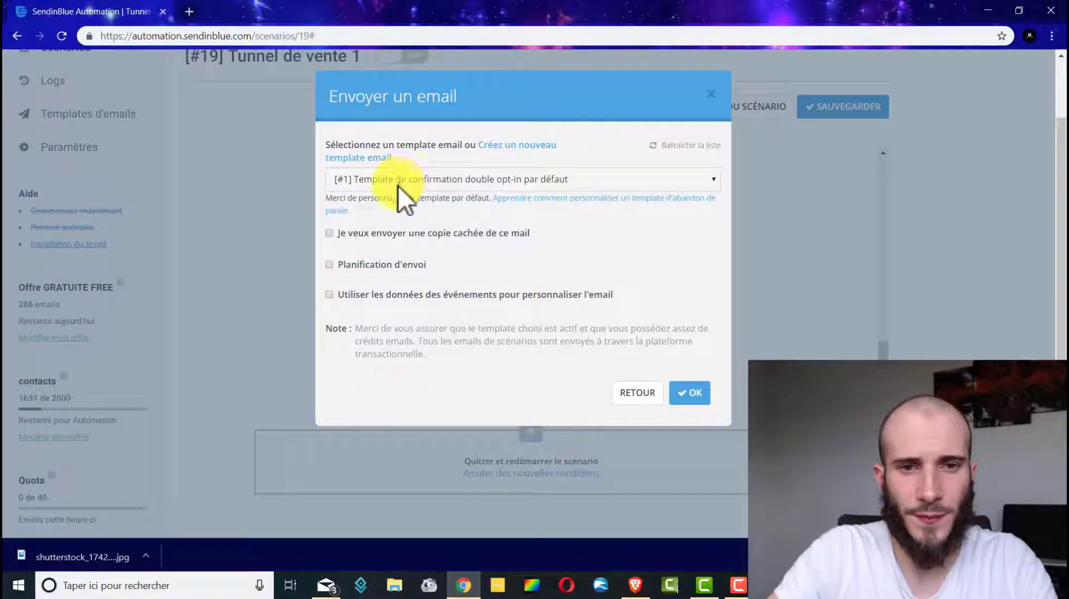
click(716, 180)
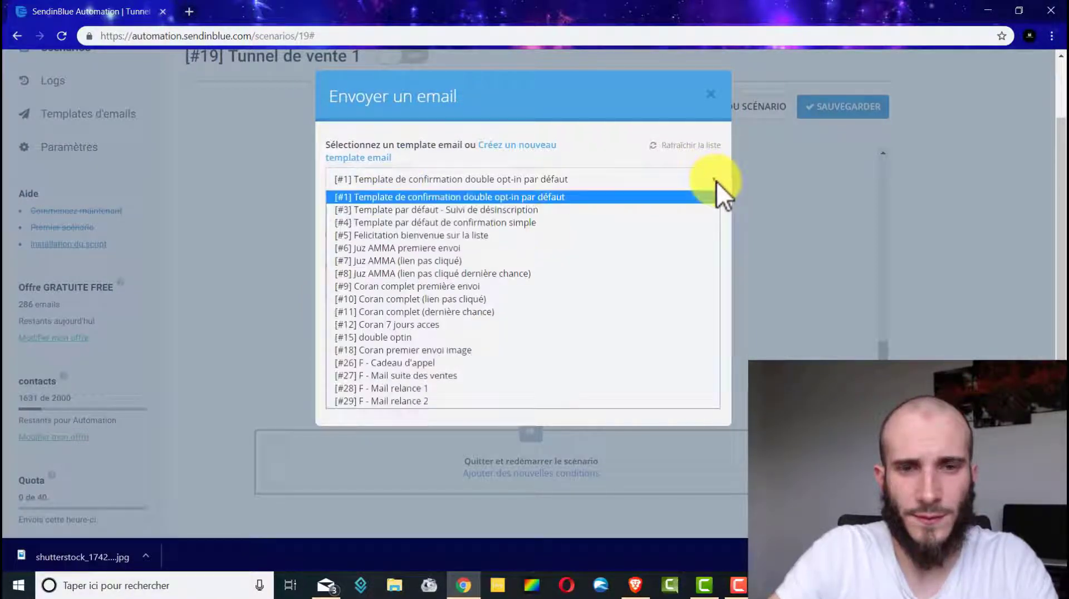
click(501, 376)
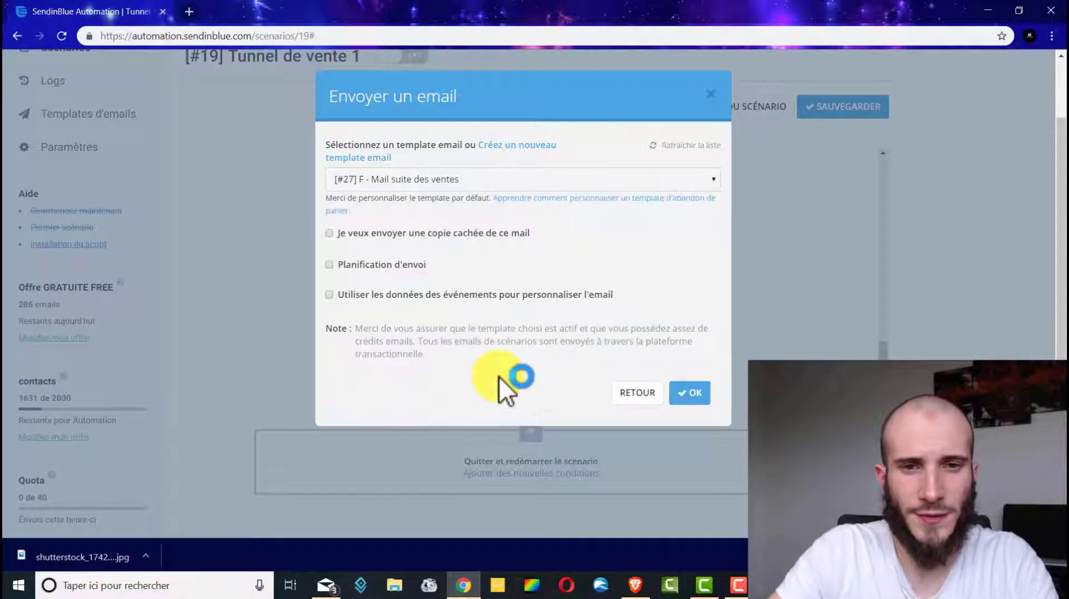
click(686, 397)
Start an "Attendre jusqu'à" condition below the second email, based on transactional email activity, for clicks in template "[#27] F - Mail suite des ventes".
scroll(627, 276, down, 3)
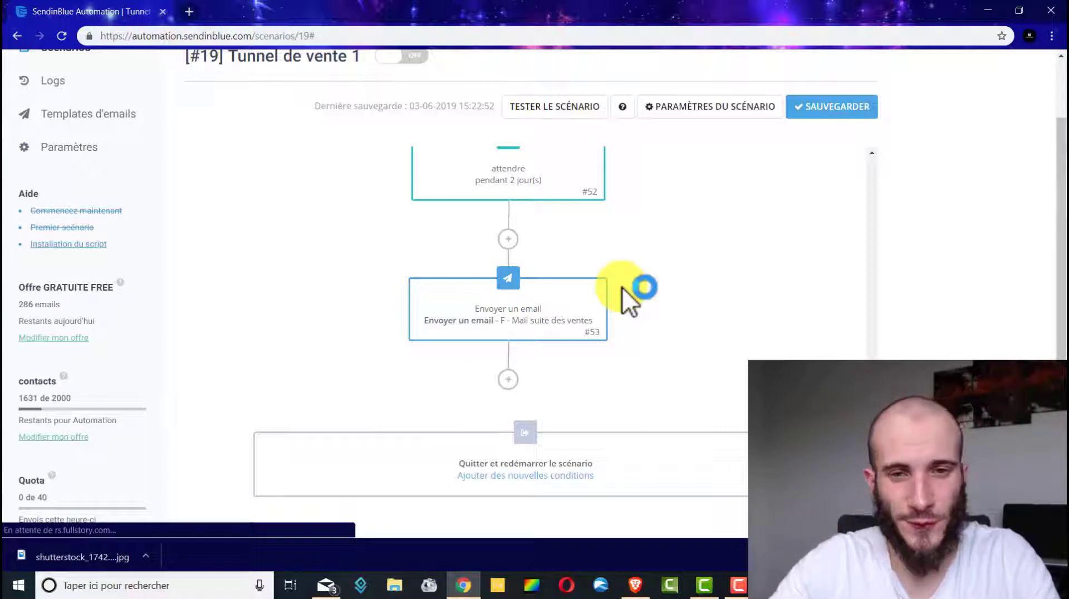
scroll(535, 192, up, 1)
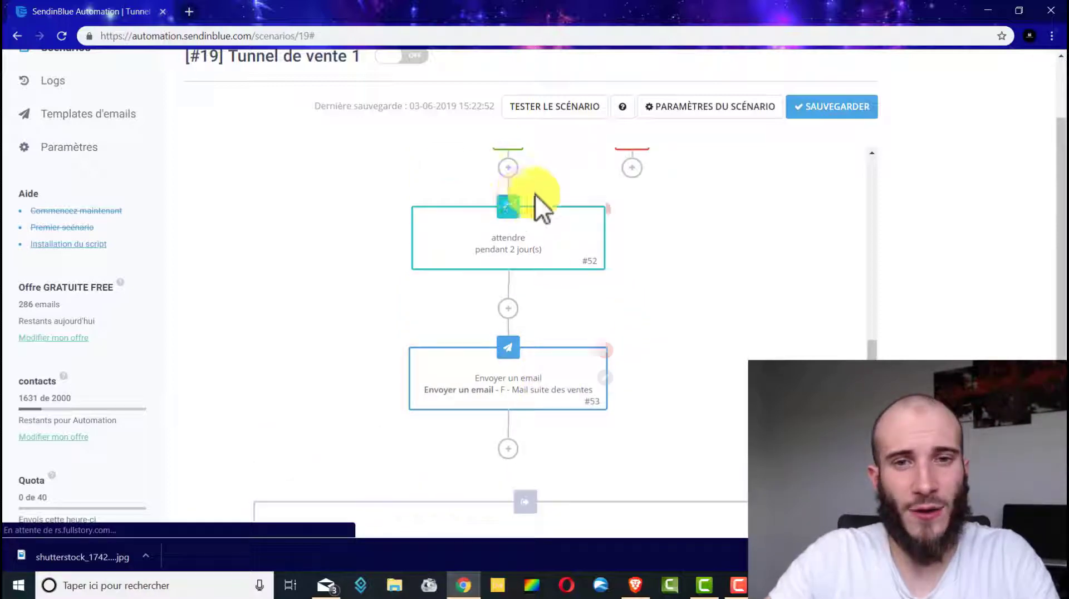
mouse_move(529, 235)
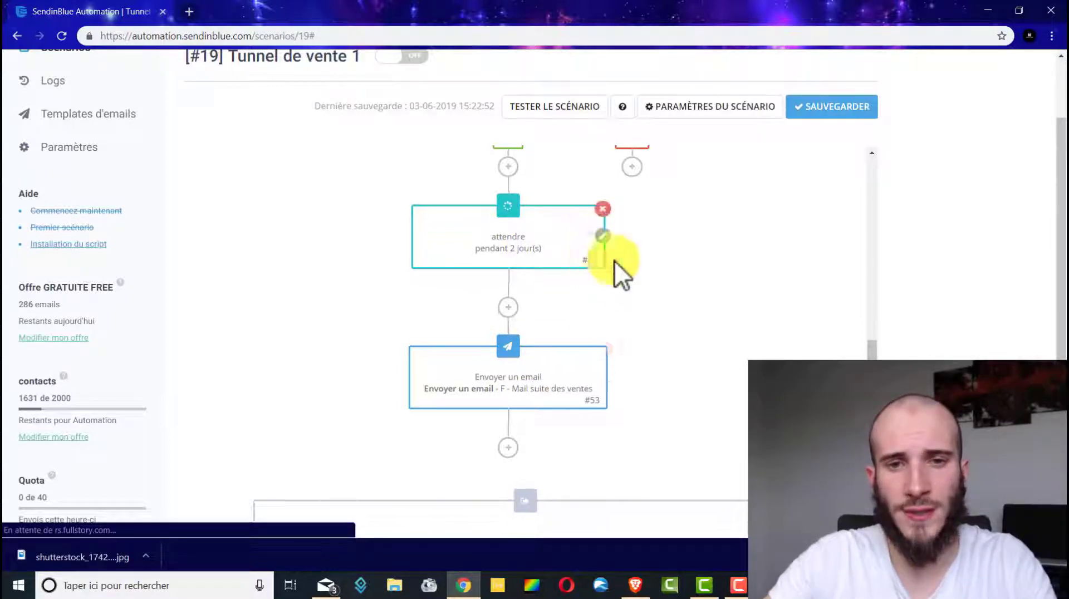
scroll(613, 267, down, 1)
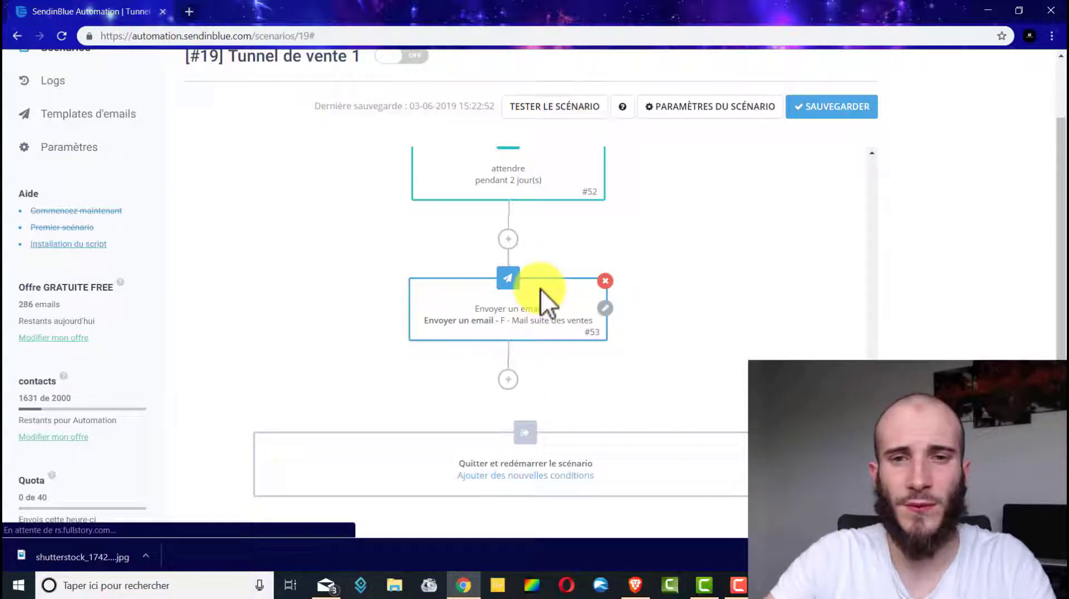
click(507, 384)
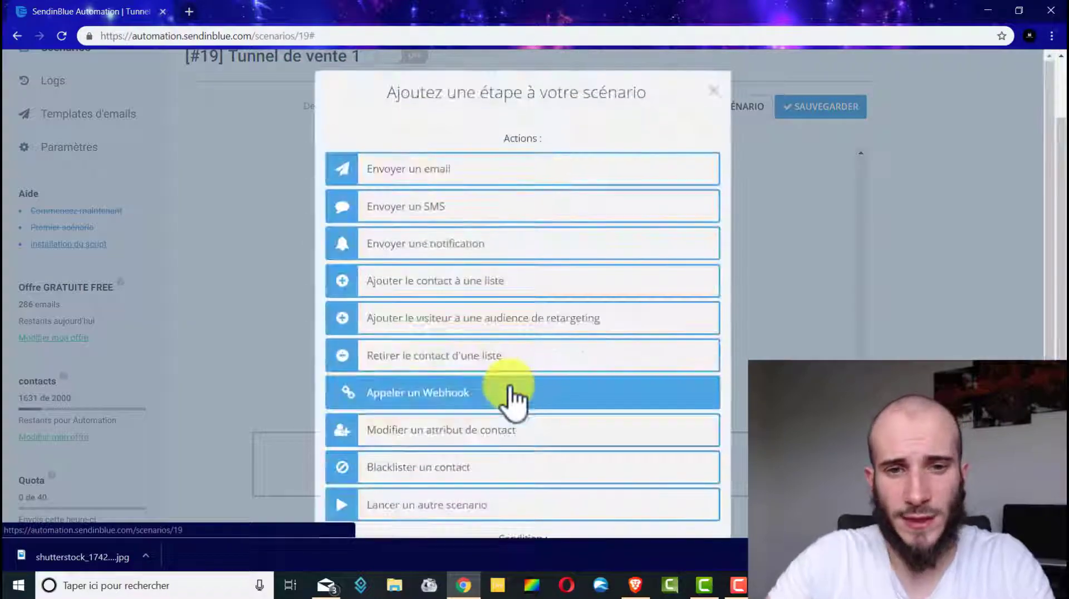
scroll(517, 345, down, 5)
click(444, 418)
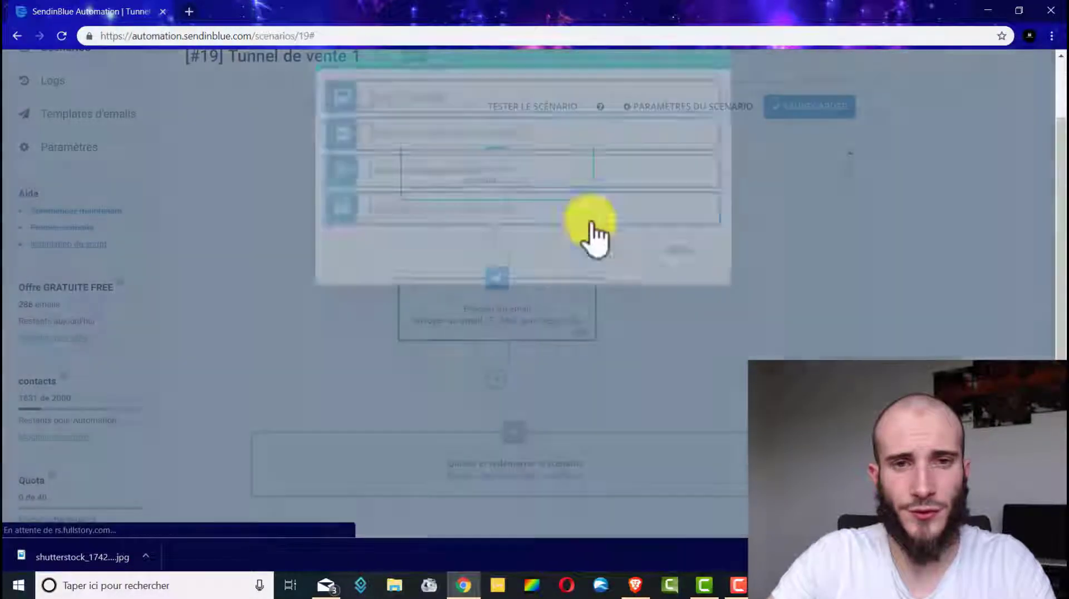
click(480, 269)
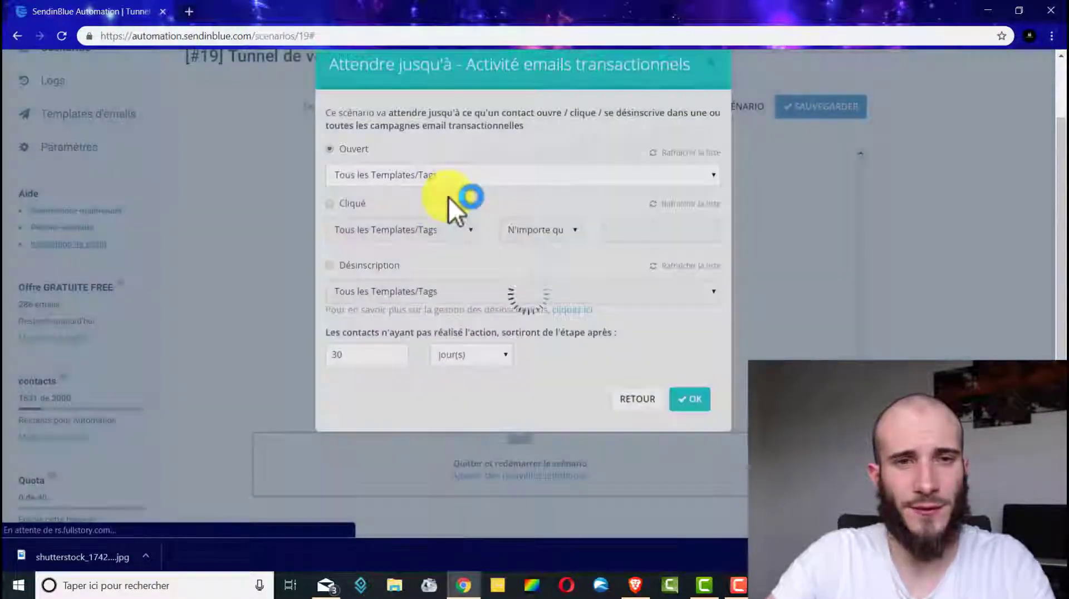
click(329, 236)
click(393, 260)
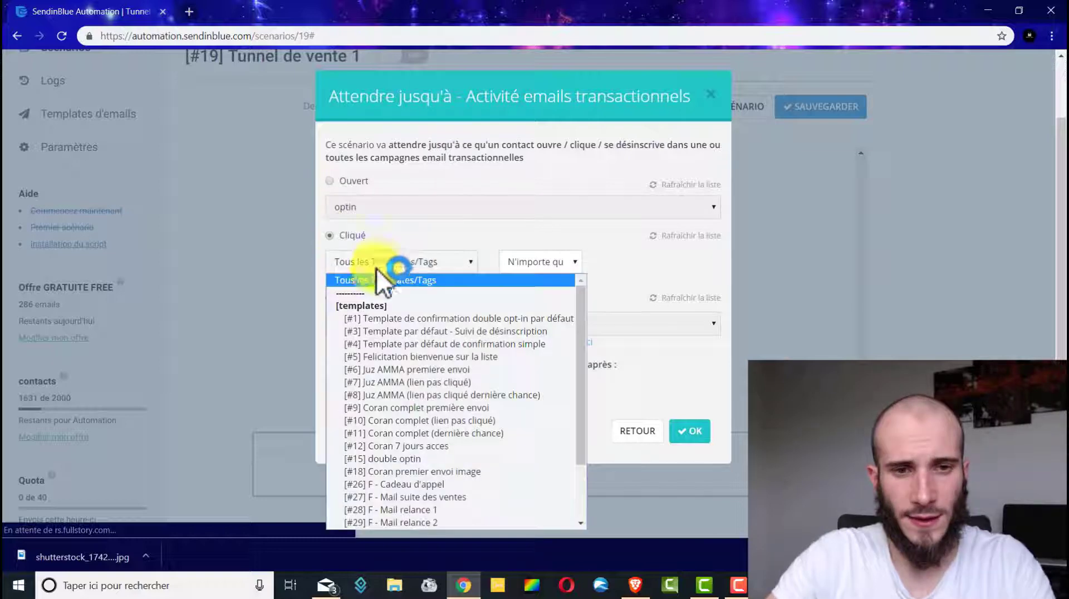
click(468, 501)
Restrict the click condition to links equal to ("Egal à") "votre lien" and add the condition to the scenario.
click(551, 261)
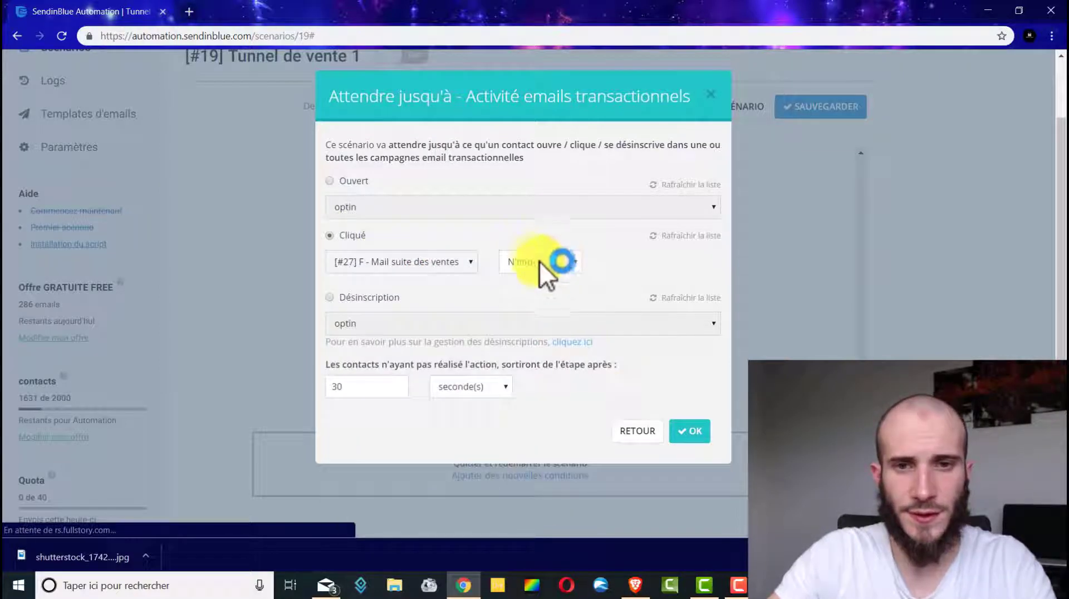
click(547, 290)
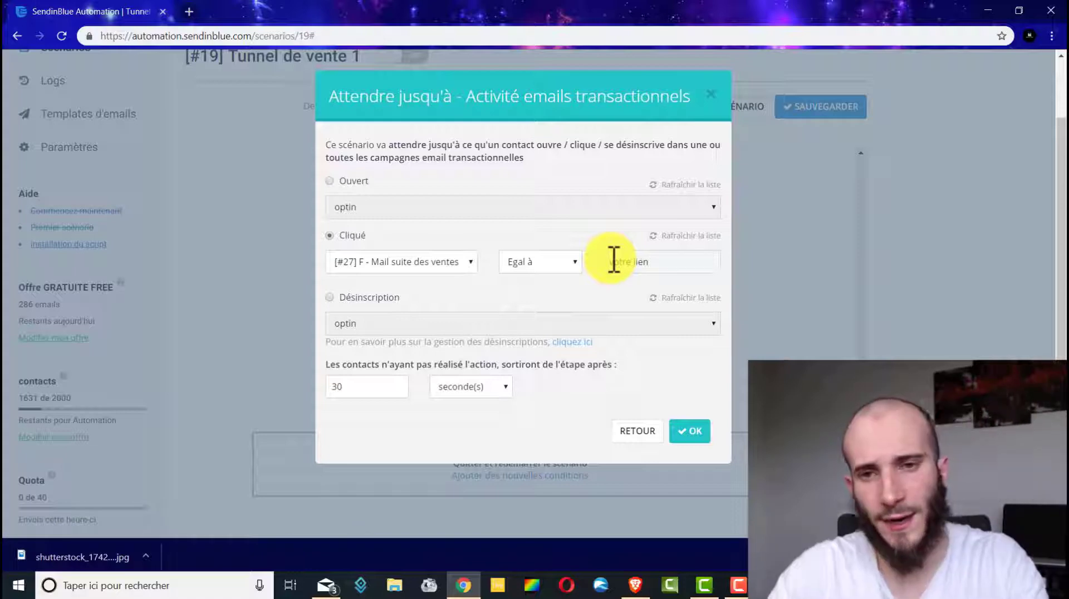
click(691, 432)
Begin adding a step on the OUI branch of the "F - Mail suite des ventes" click condition.
scroll(574, 320, down, 4)
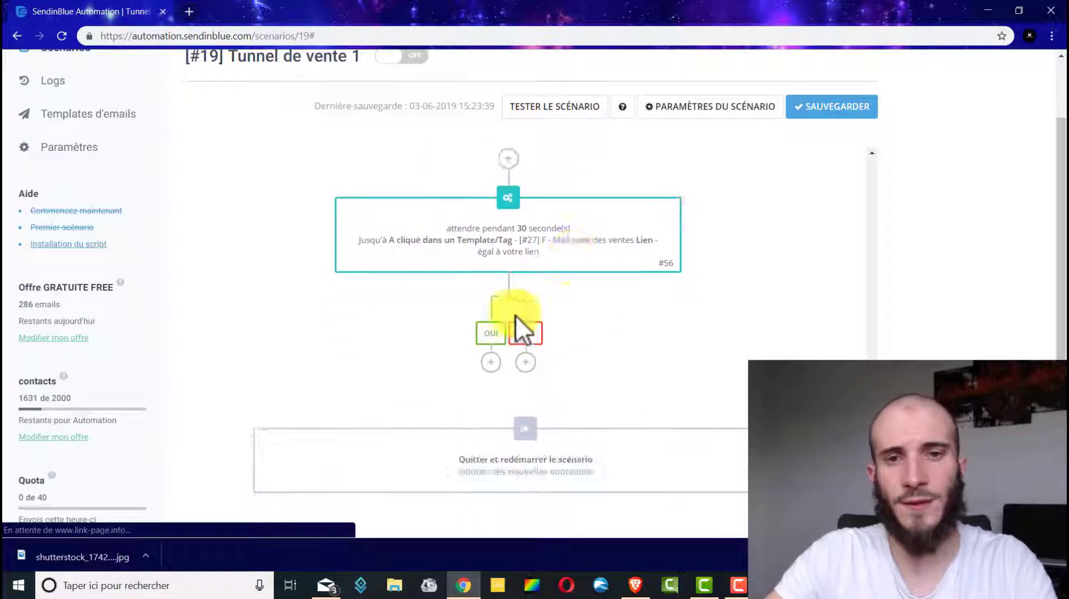
mouse_move(590, 246)
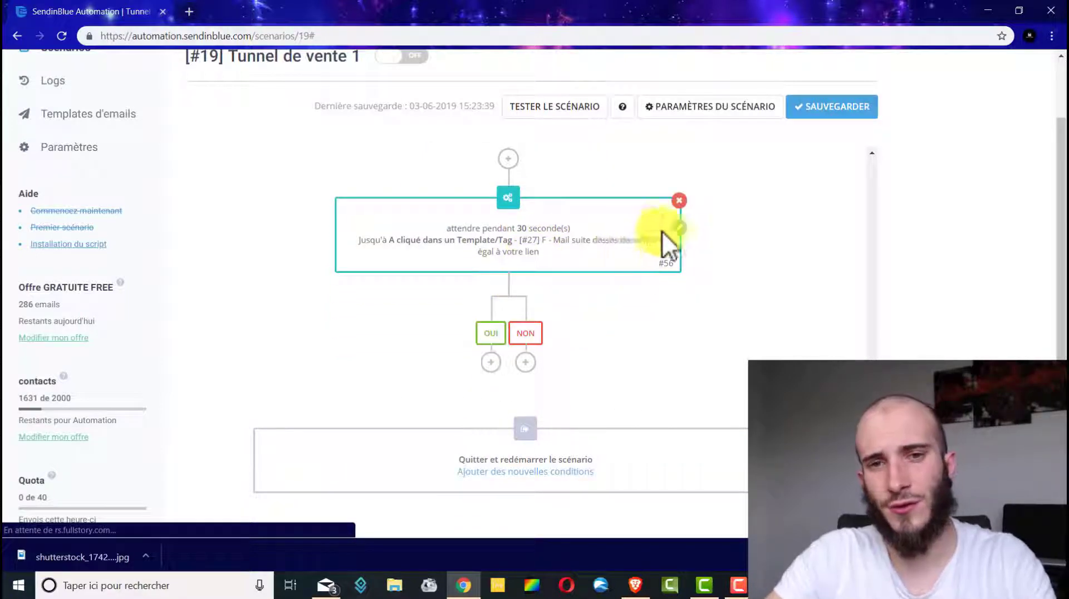
mouse_move(601, 273)
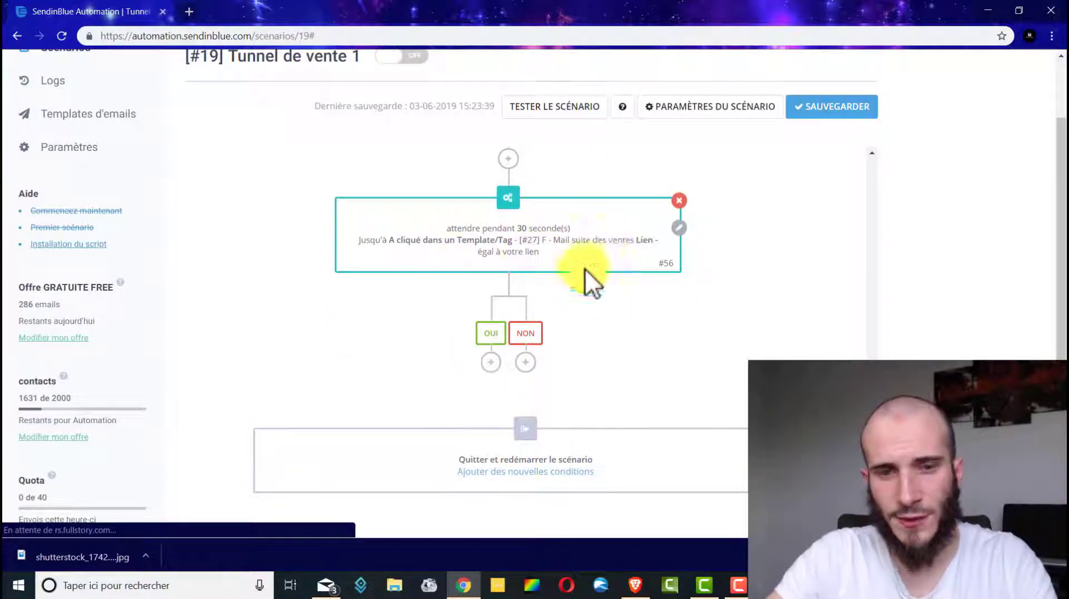
click(490, 362)
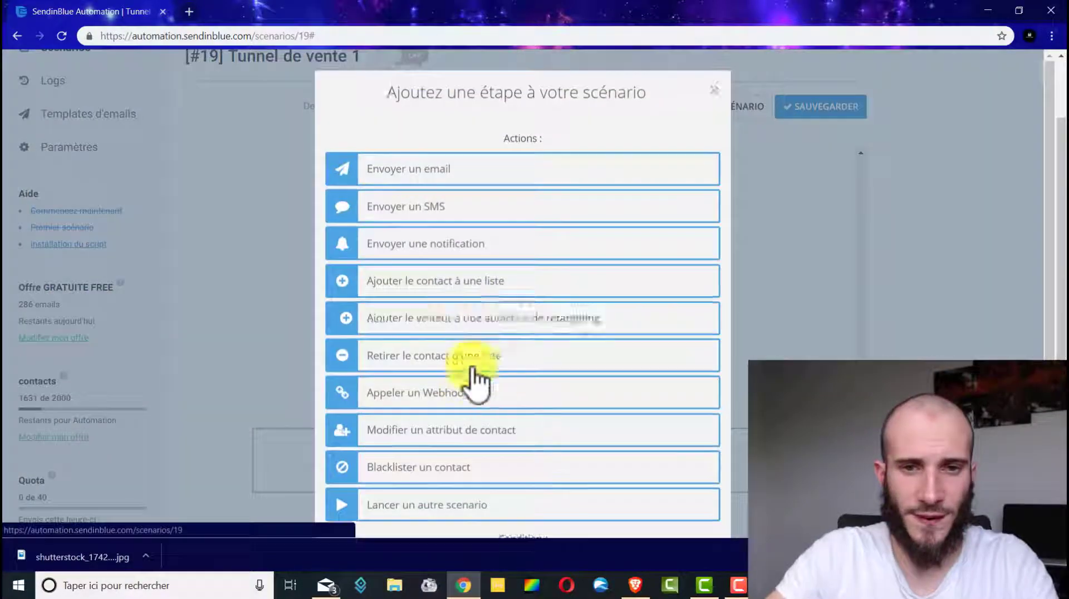
scroll(397, 344, down, 3)
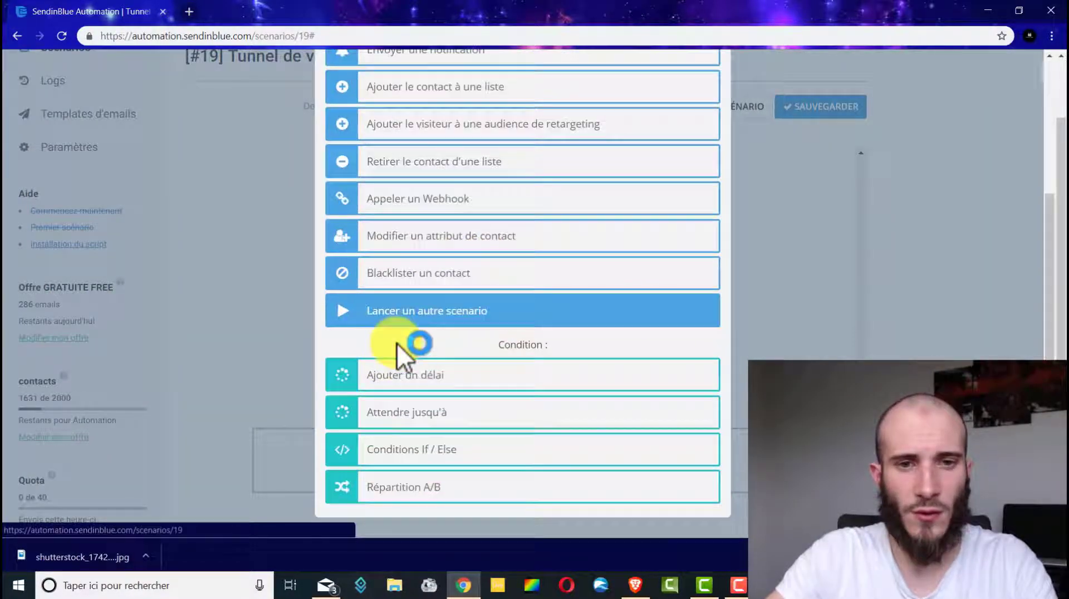
click(476, 418)
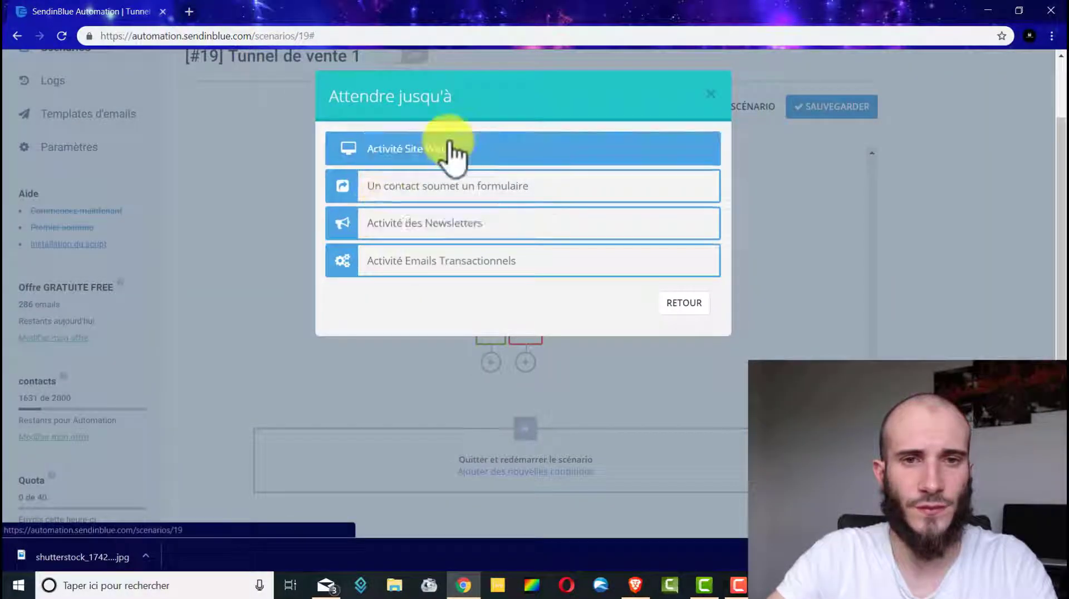
click(535, 259)
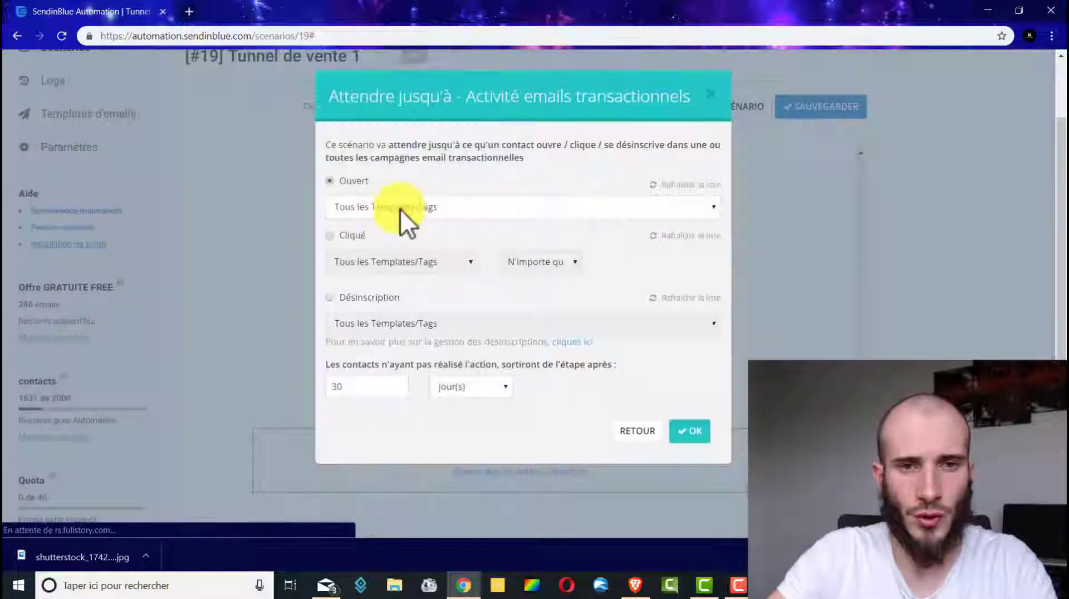
click(639, 432)
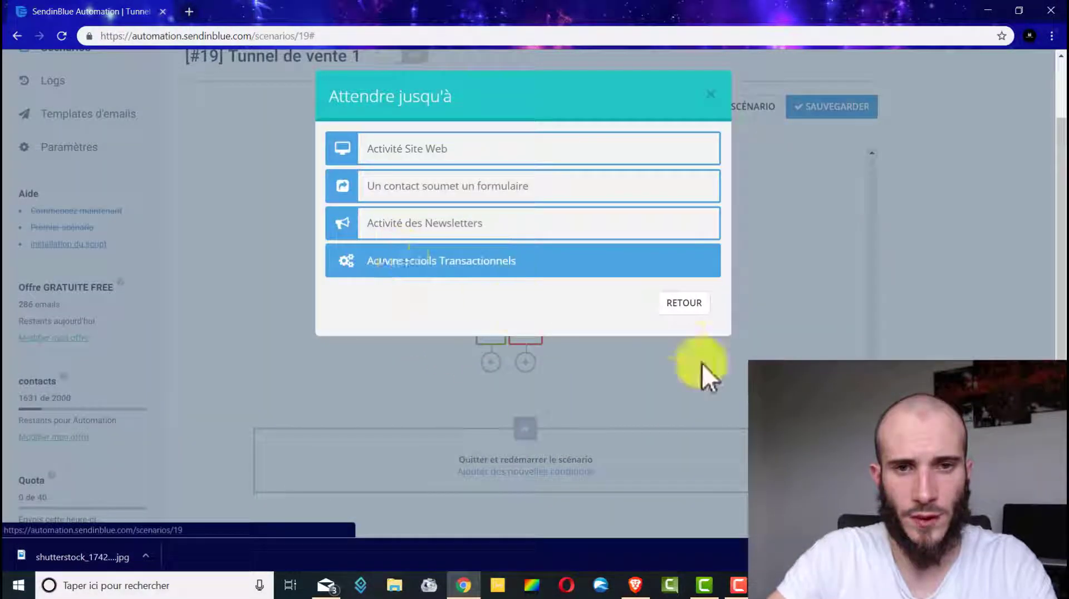
click(688, 307)
Choose a delay as the new step on the OUI branch, with a waiting time of 2 jour(s).
scroll(437, 449, down, 3)
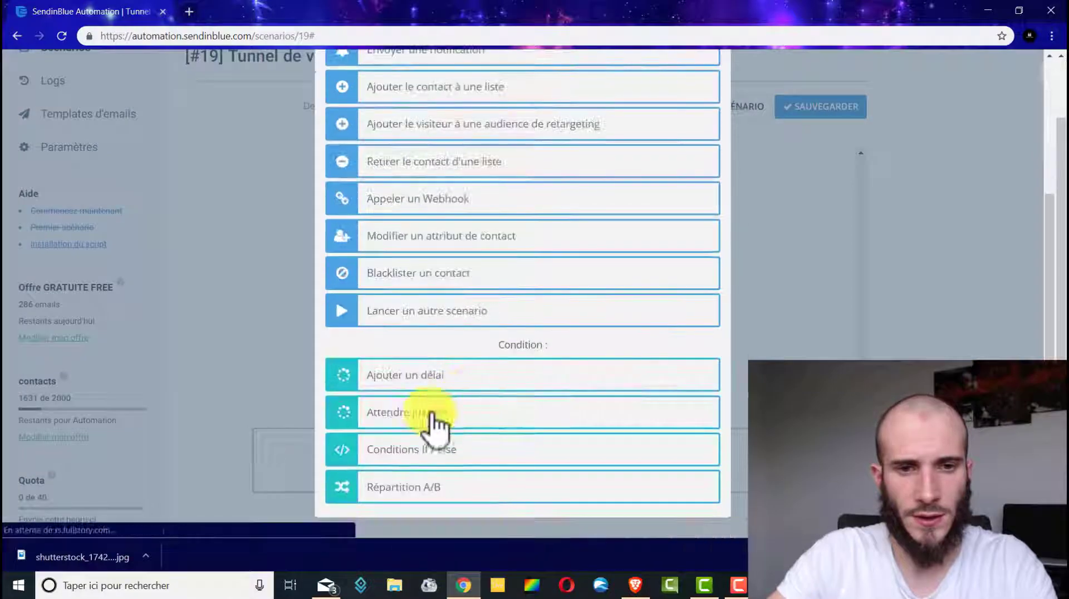
click(478, 384)
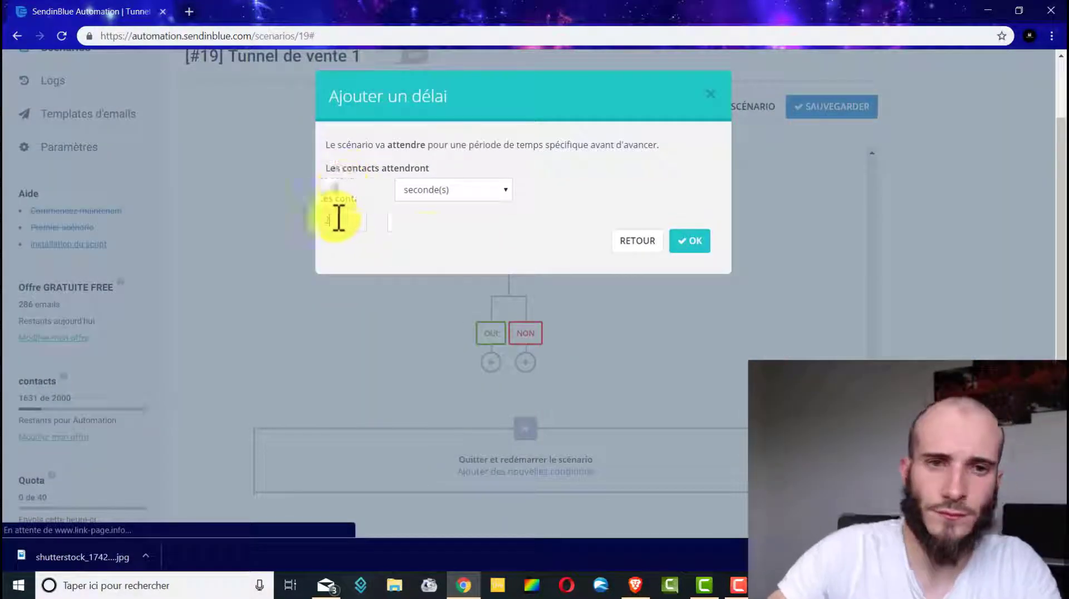
text(2)
click(499, 192)
click(468, 246)
click(696, 239)
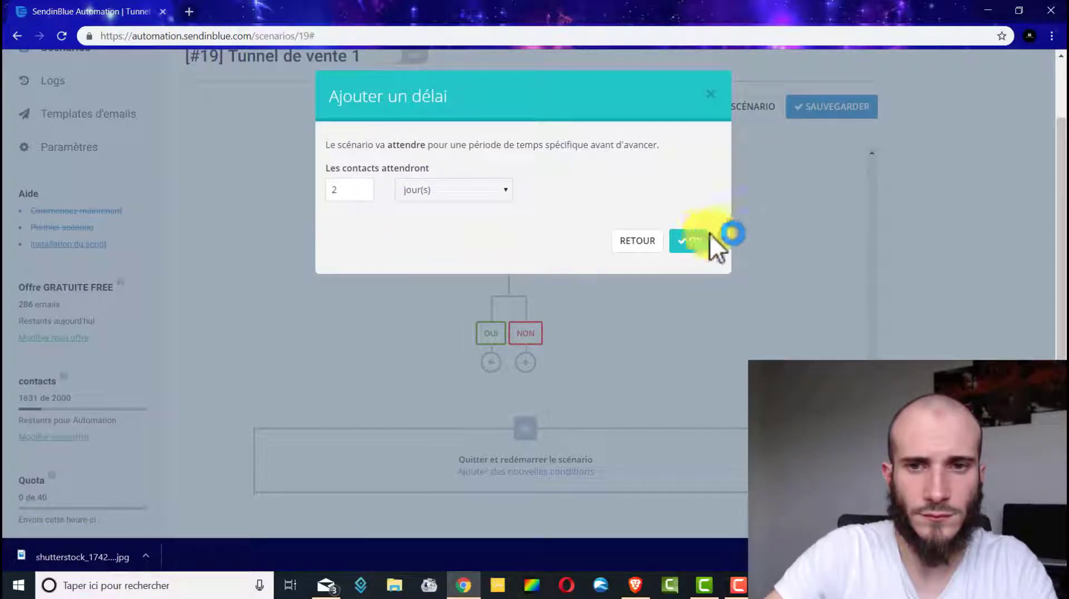
Review the scenario from its entry point down through the gift-link click condition and its OUI and NON branches.
scroll(557, 337, down, 2)
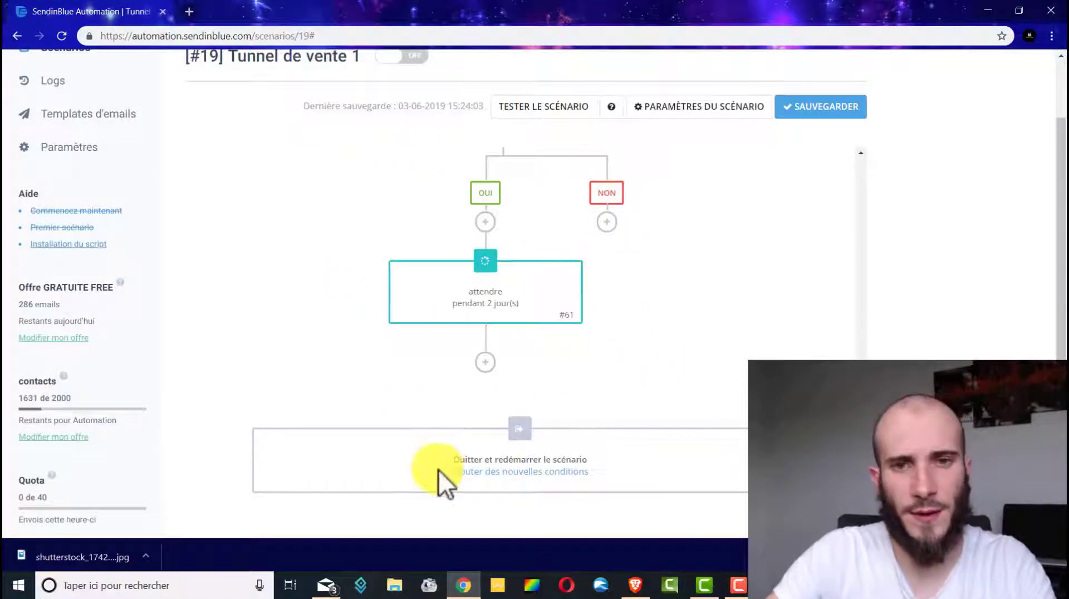
click(609, 223)
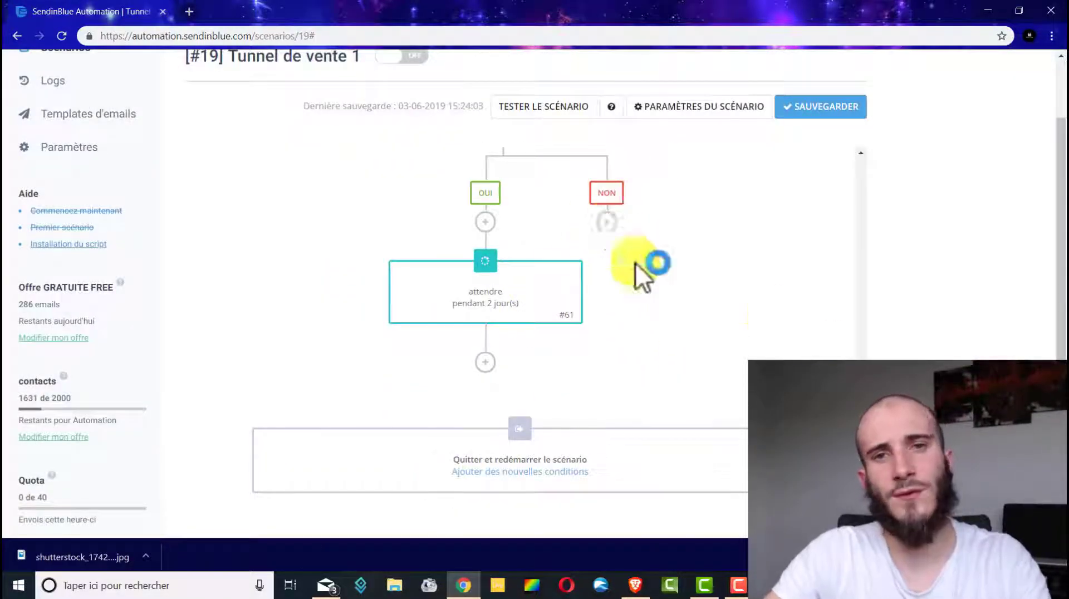
scroll(647, 309, up, 10)
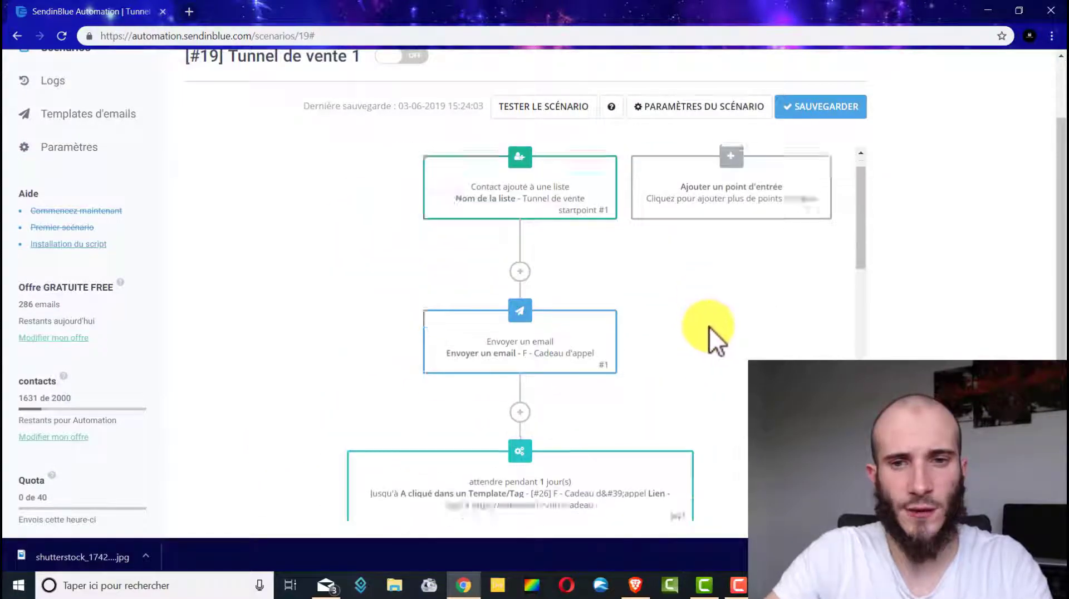
scroll(710, 326, down, 3)
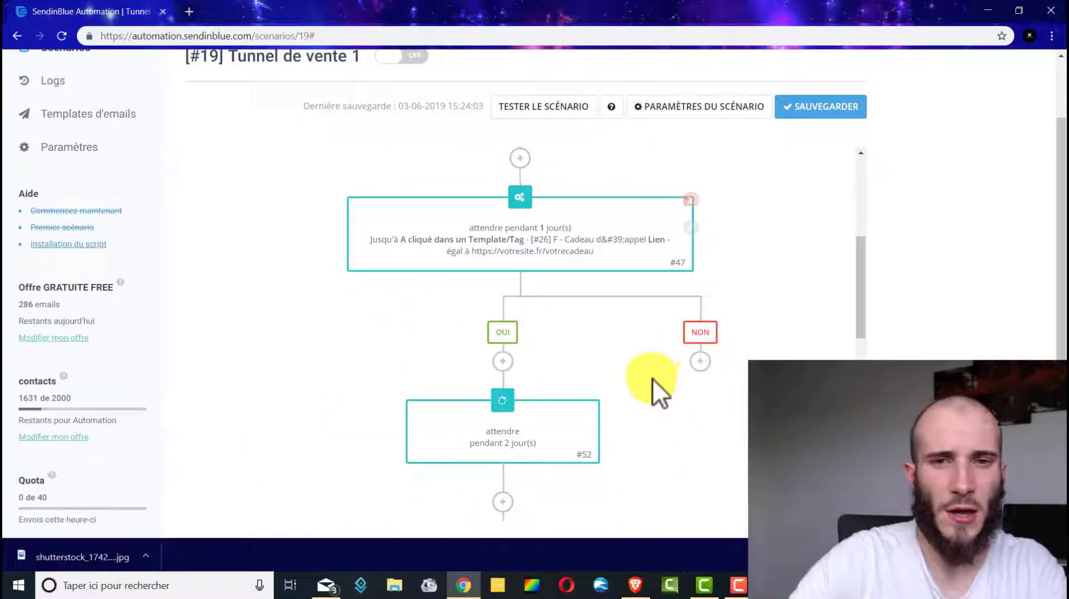
scroll(653, 378, up, 4)
scroll(624, 359, down, 4)
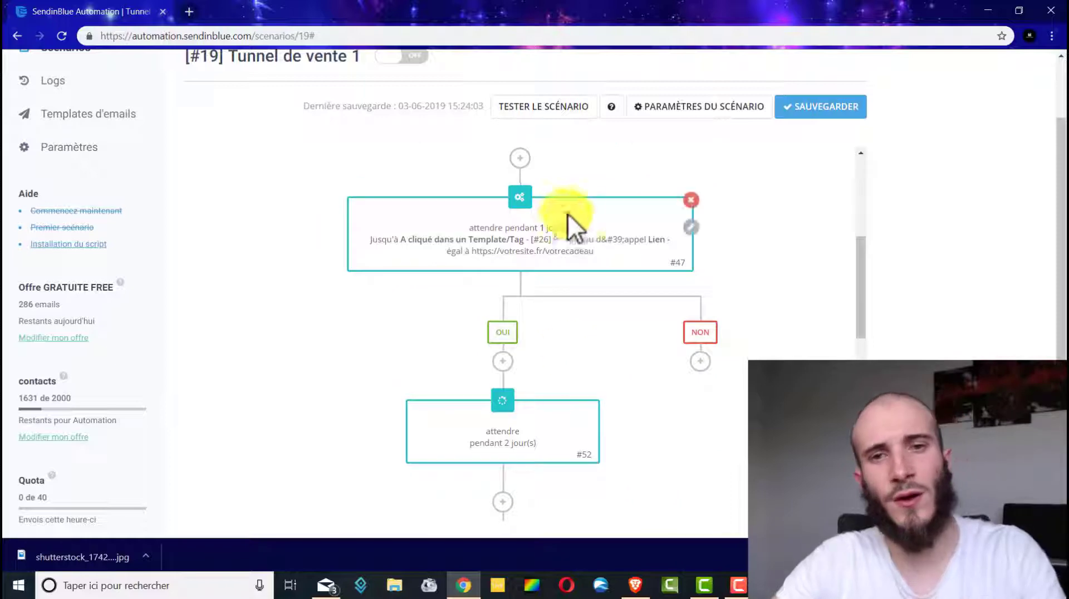
scroll(602, 275, up, 2)
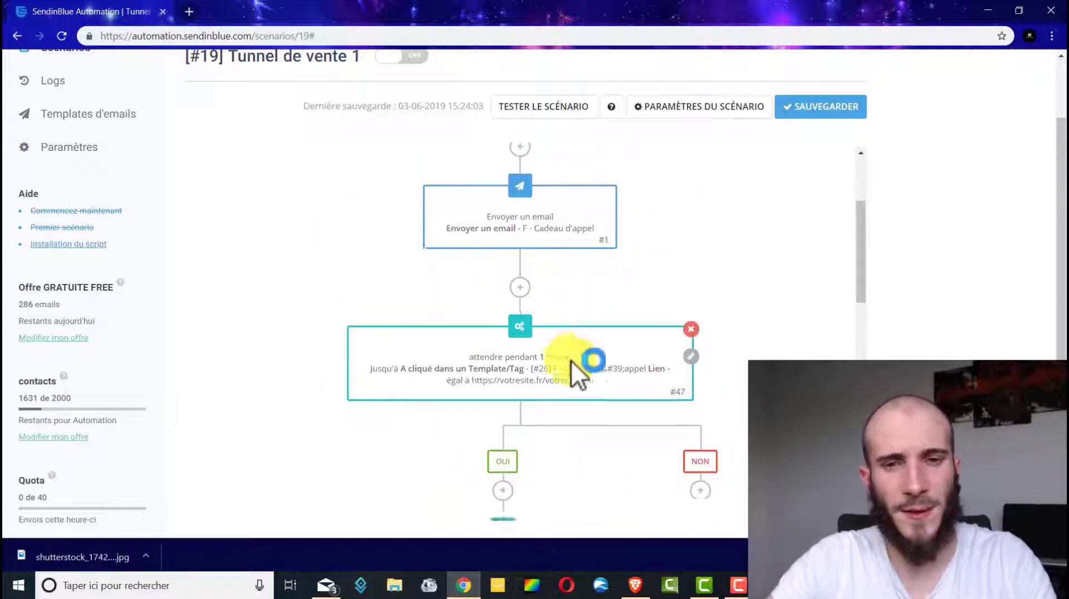
scroll(572, 361, down, 2)
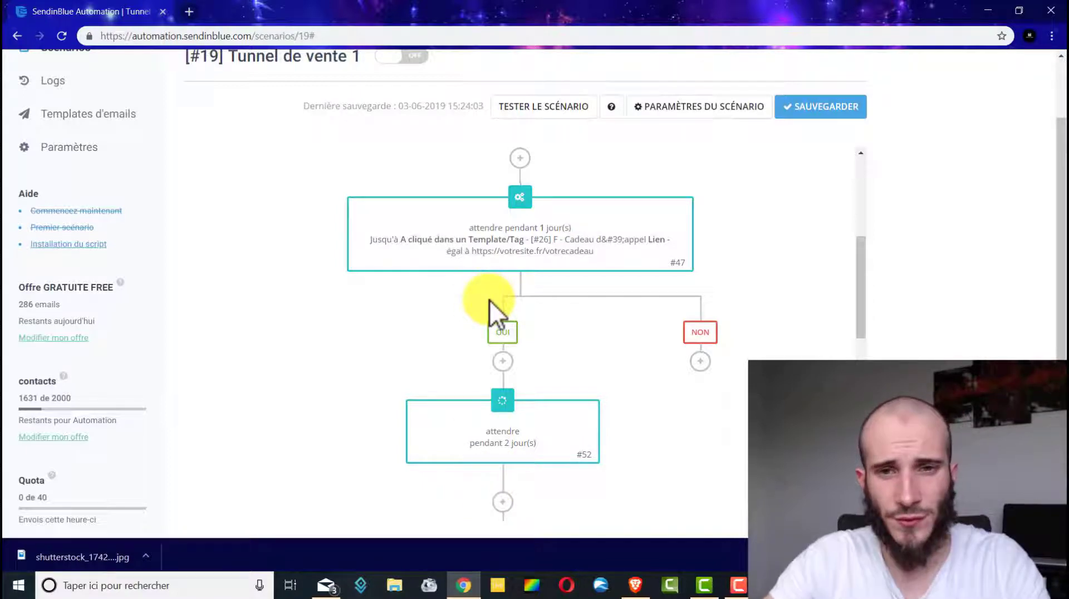
scroll(587, 326, up, 1)
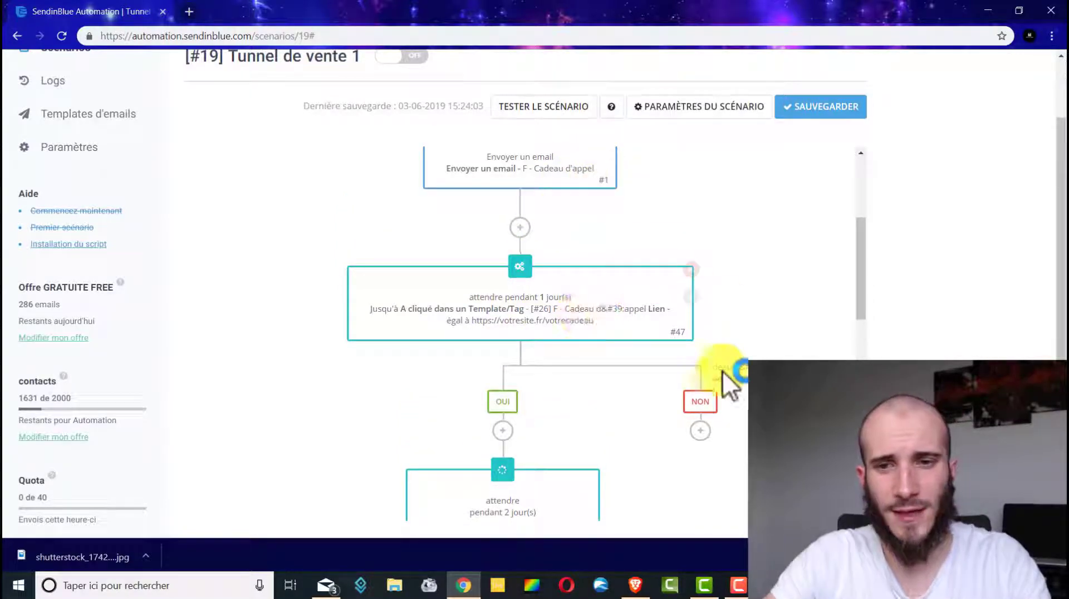
Add a delay of 2 jour(s) on the NON branch of the "F - Cadeau d'appel" click condition.
click(699, 432)
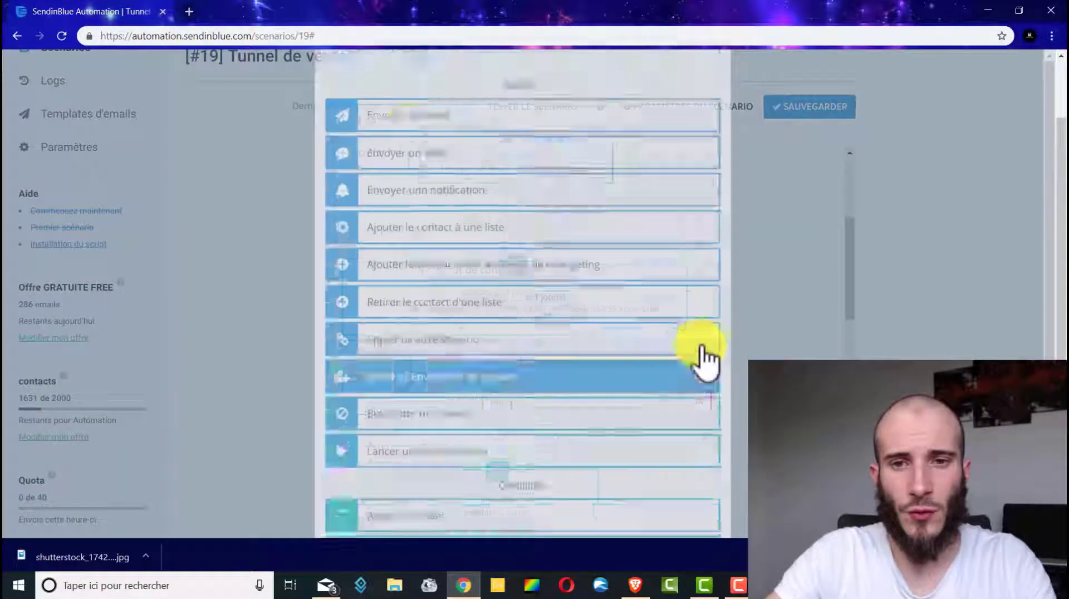
scroll(501, 268, down, 3)
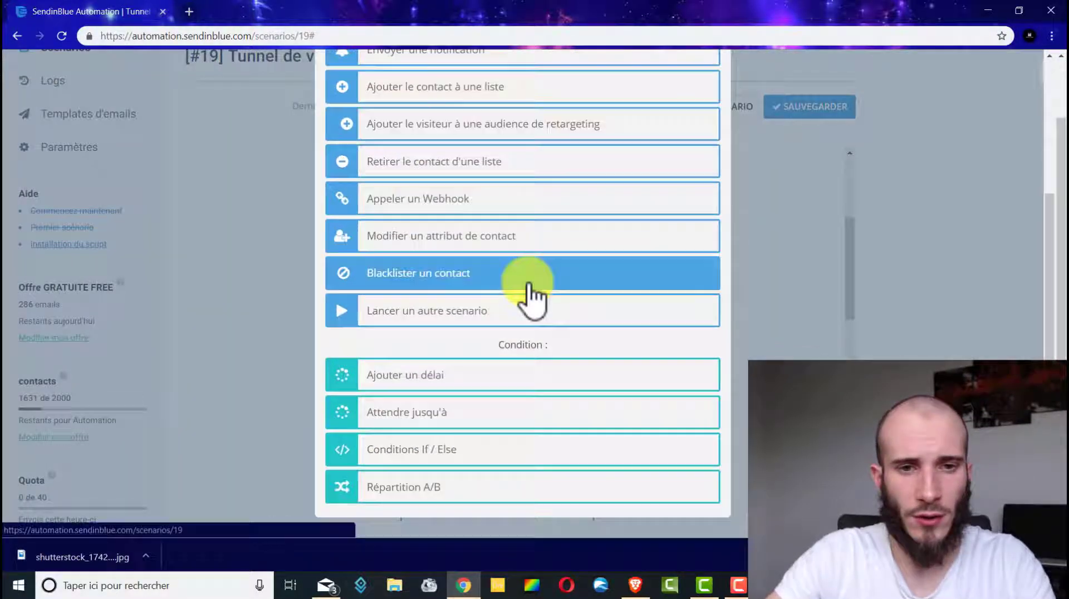
click(493, 418)
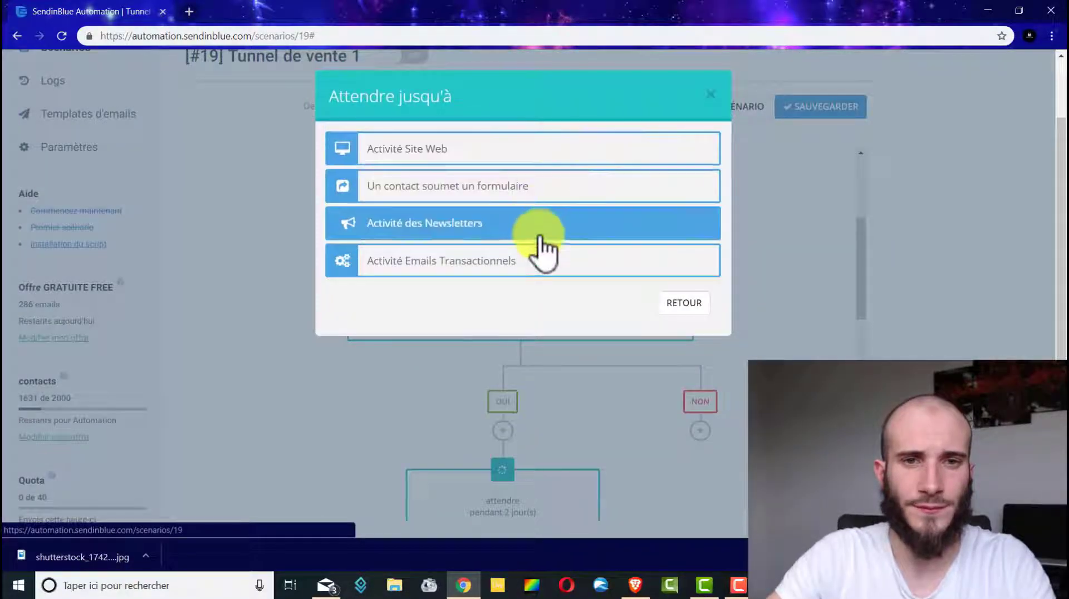
click(688, 303)
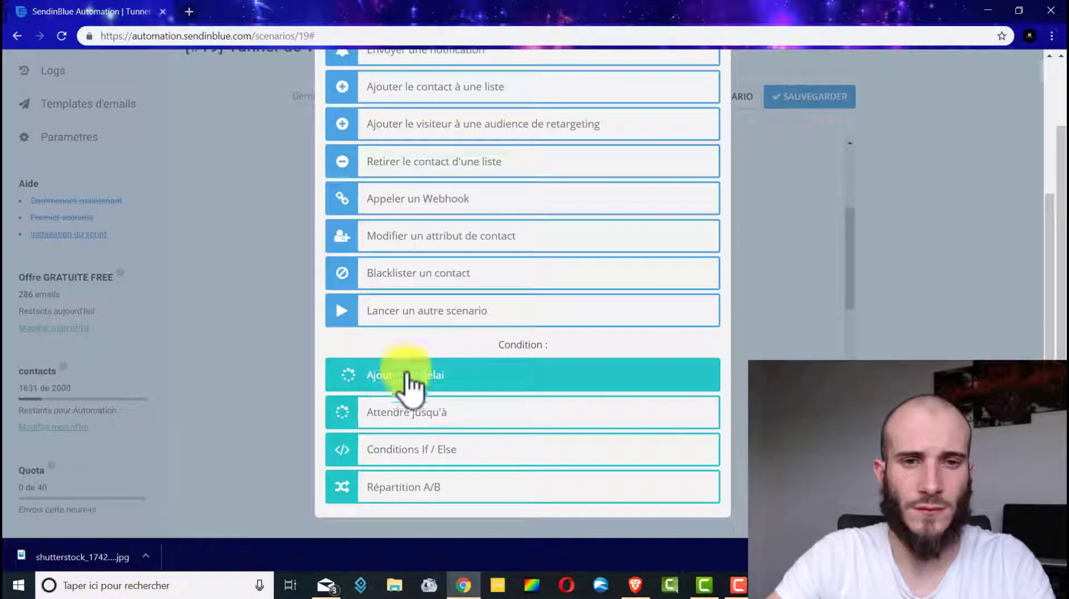
click(410, 377)
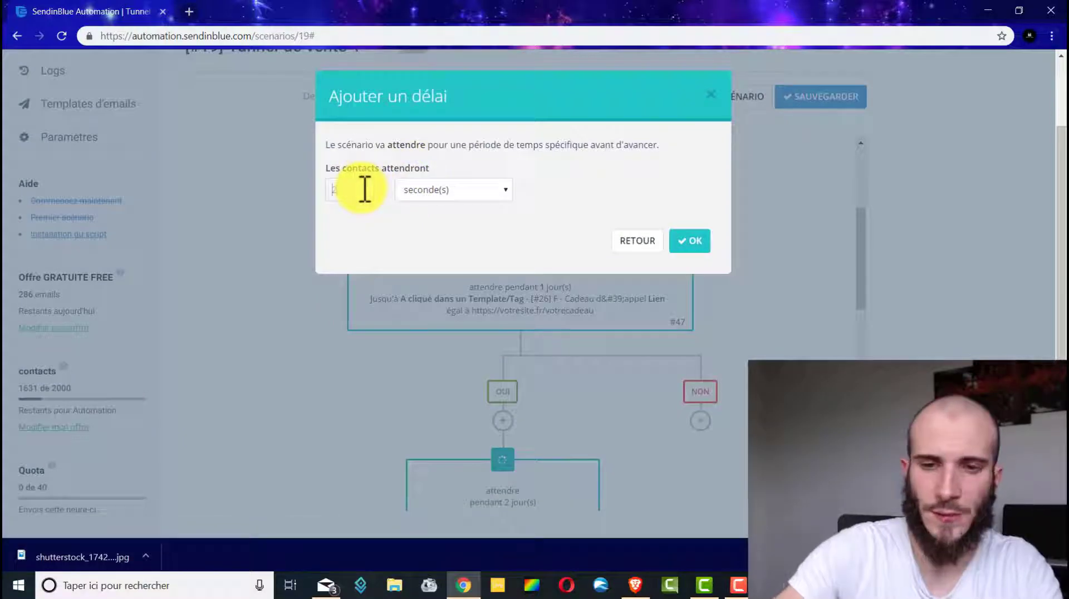
click(445, 190)
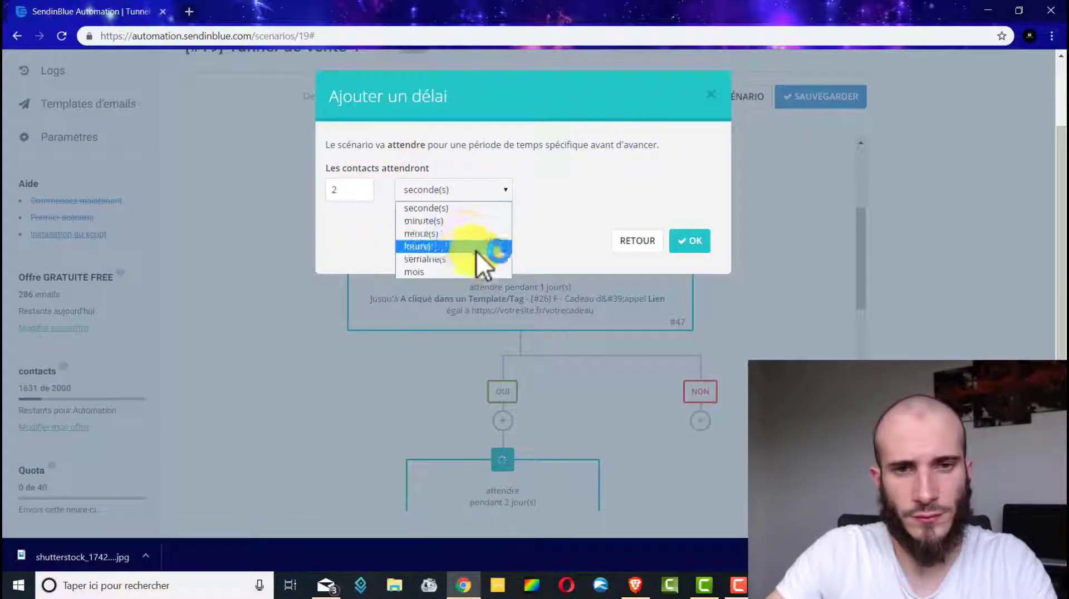
click(474, 242)
click(690, 241)
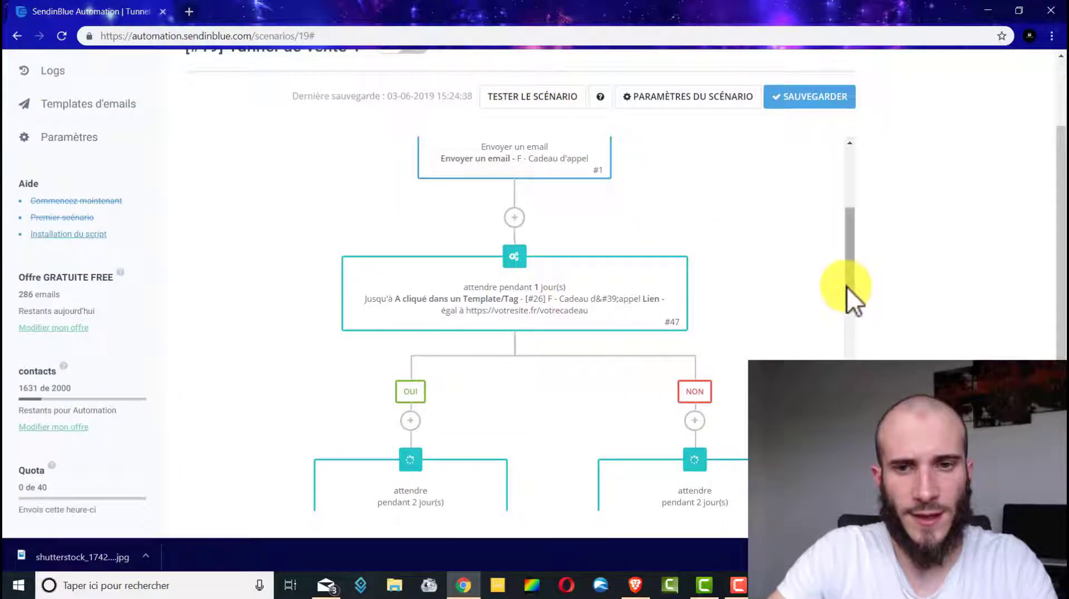
Add an email step using template "[#28] F - Mail relance 1" below the NON branch's 2-day delay.
scroll(780, 295, down, 4)
click(690, 352)
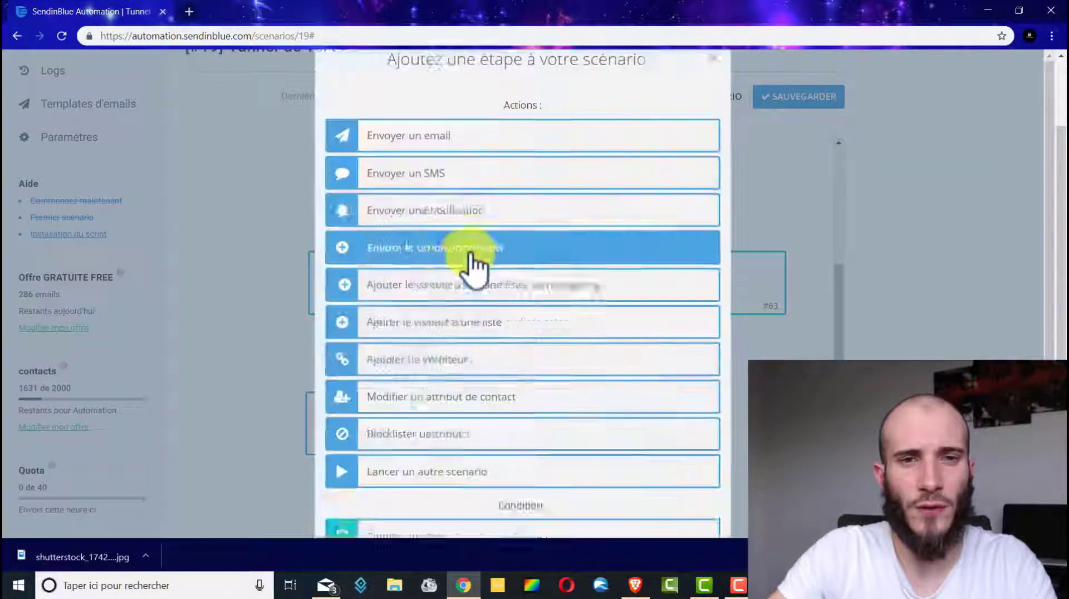
click(452, 173)
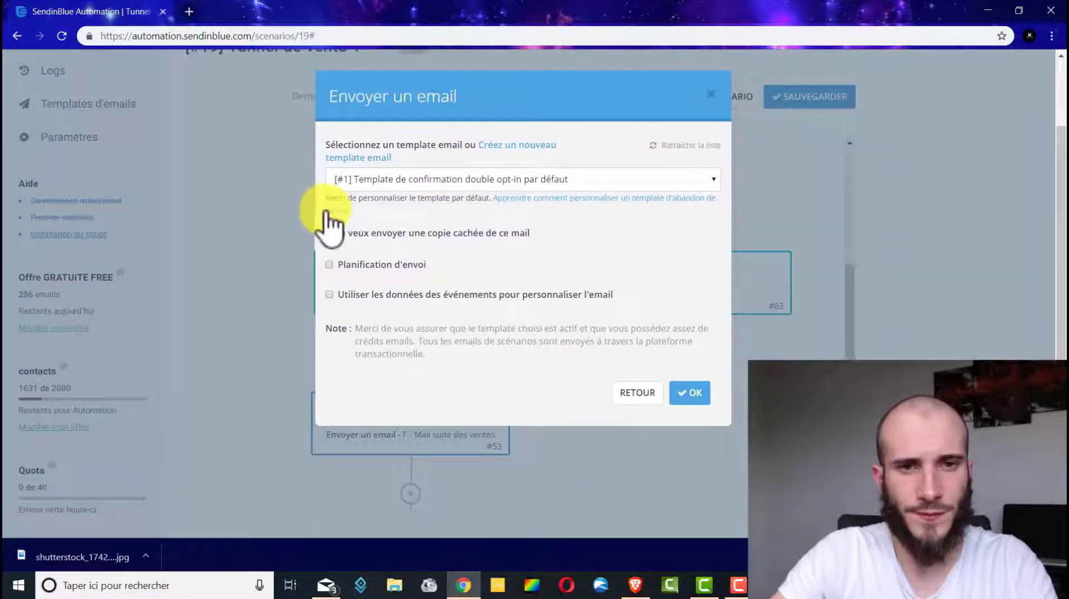
click(435, 185)
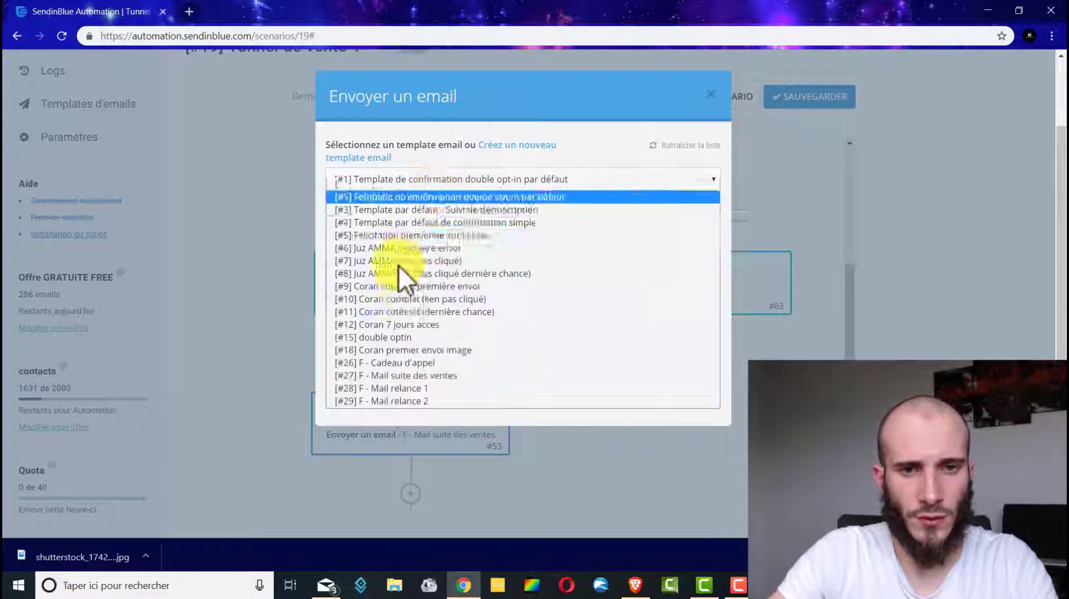
click(392, 389)
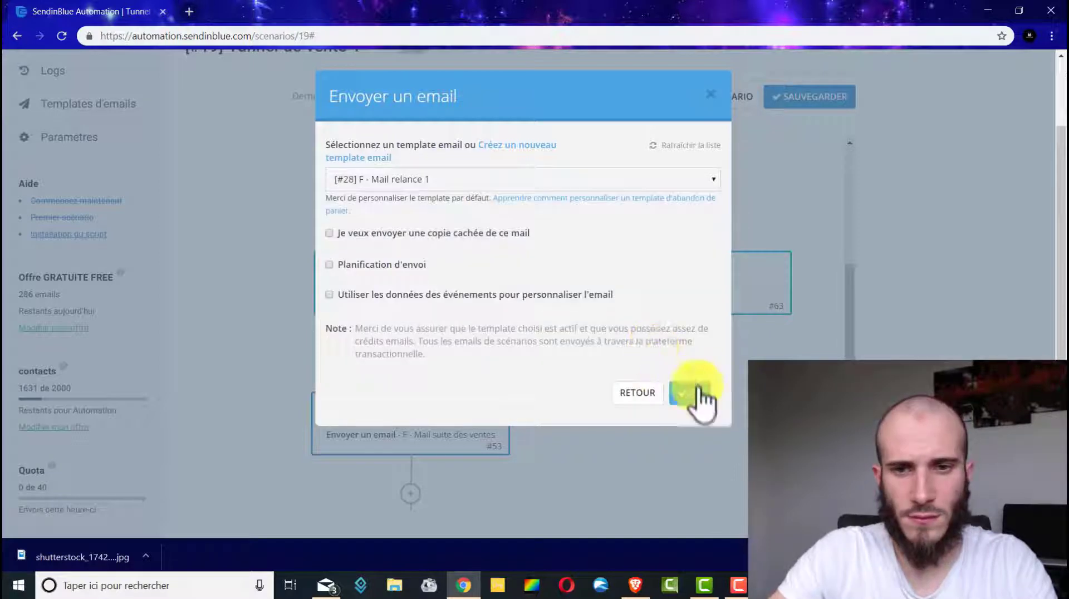
click(696, 392)
Start an "Attendre jusqu'à" condition below the "F - Mail relance 1" email, based on transactional email clicks in template "[#28] F - Mail relance 1".
scroll(773, 222, down, 5)
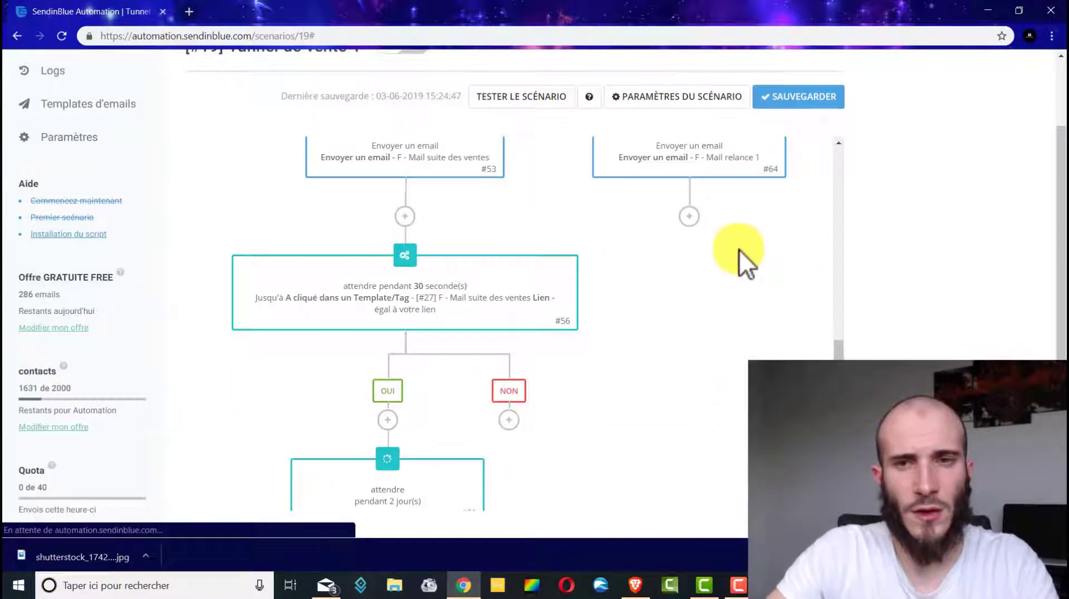
scroll(724, 245, up, 2)
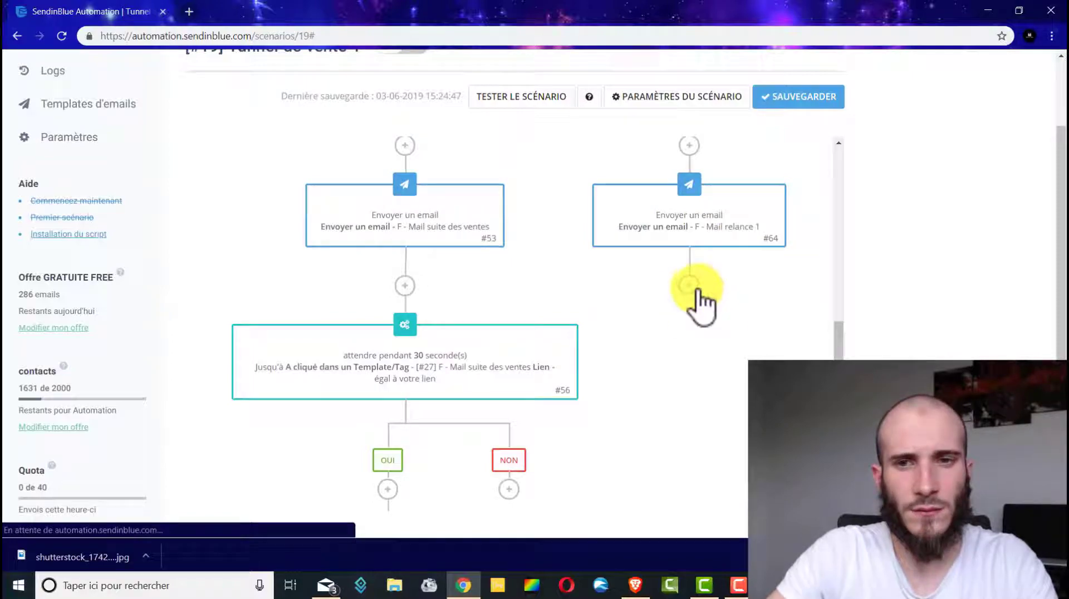
click(696, 290)
scroll(563, 304, down, 3)
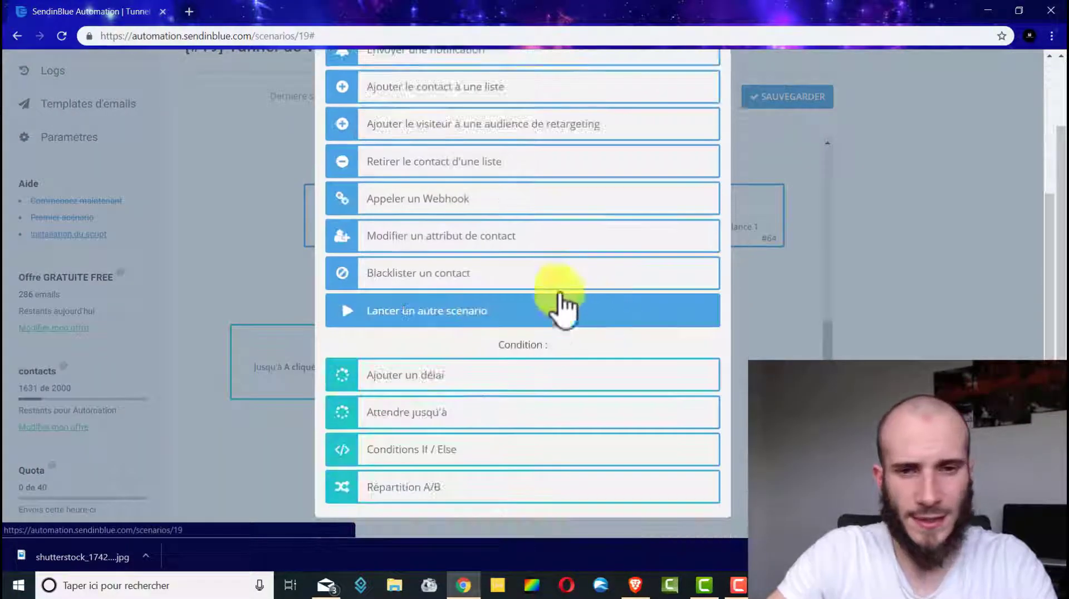
click(470, 421)
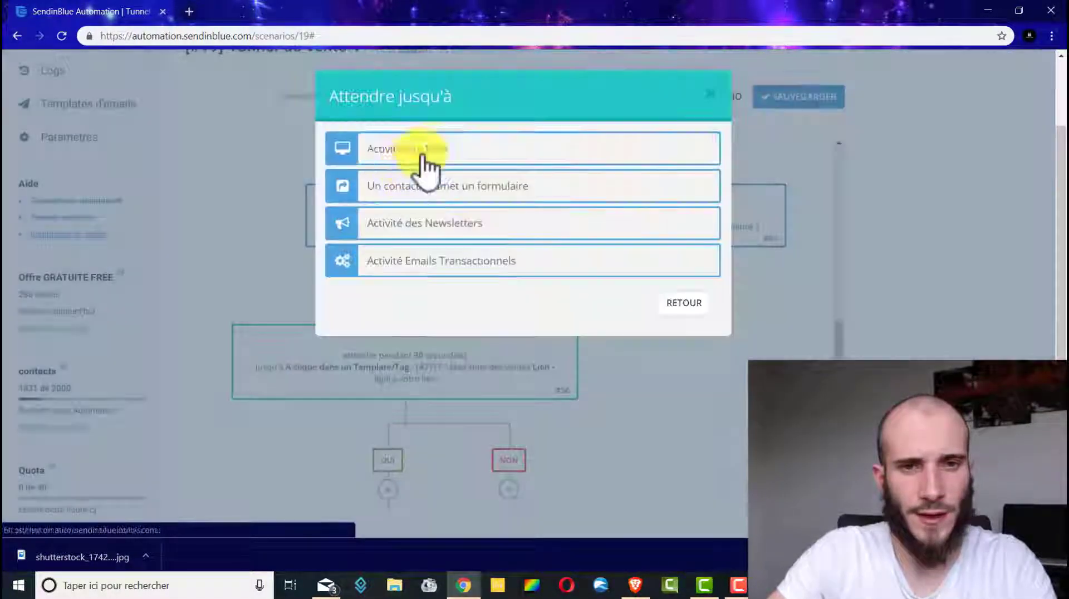
click(459, 264)
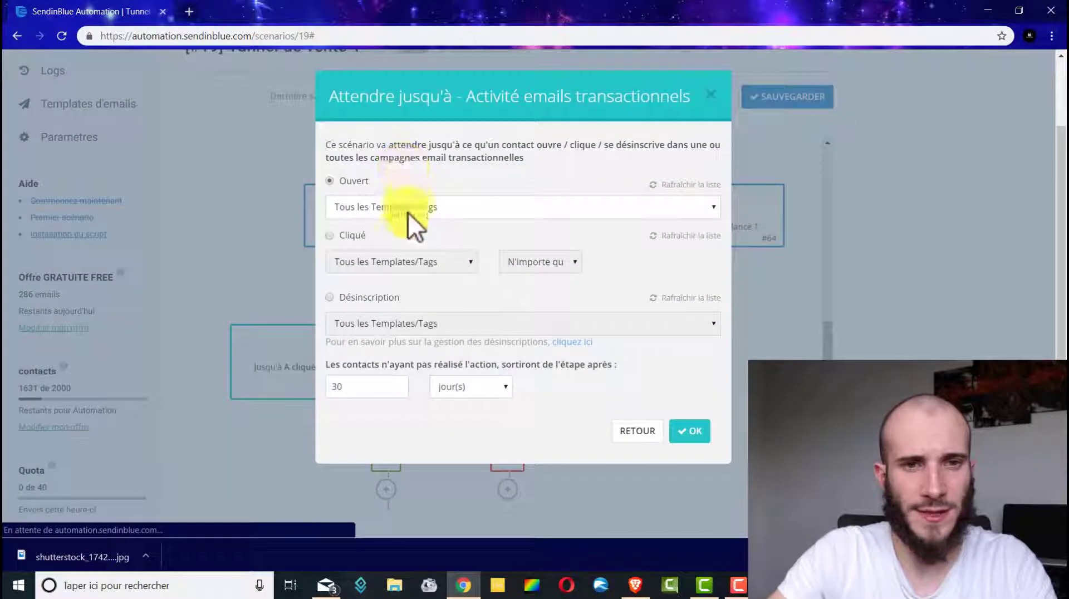
click(344, 237)
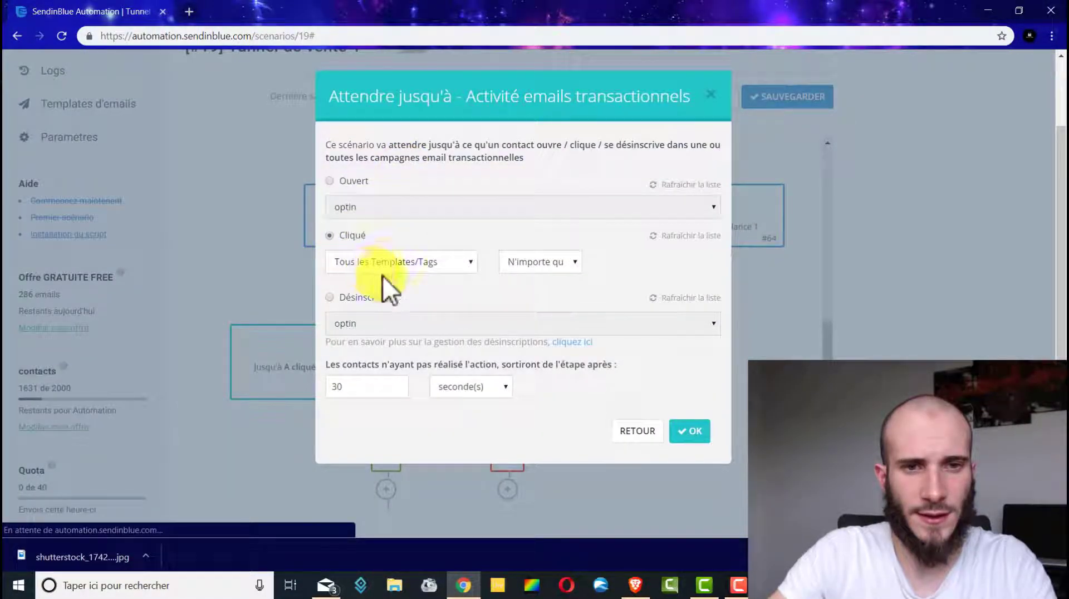
click(394, 263)
click(431, 517)
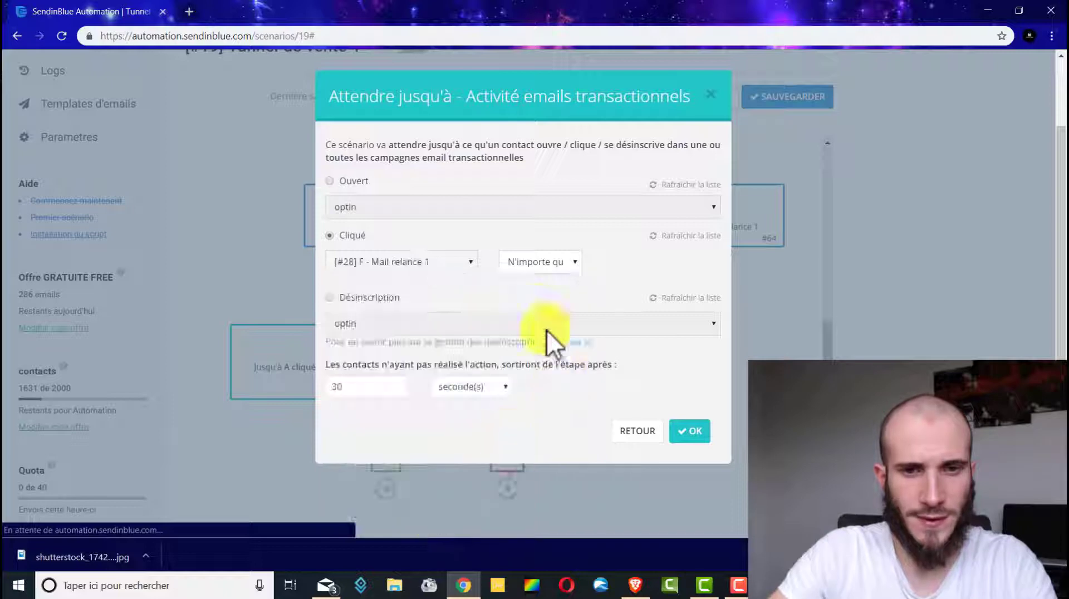
Restrict the click condition to links equal to ("Egal à") "votre lien", set its time limit to 1 jour(s), and add it to the scenario.
click(563, 264)
click(565, 291)
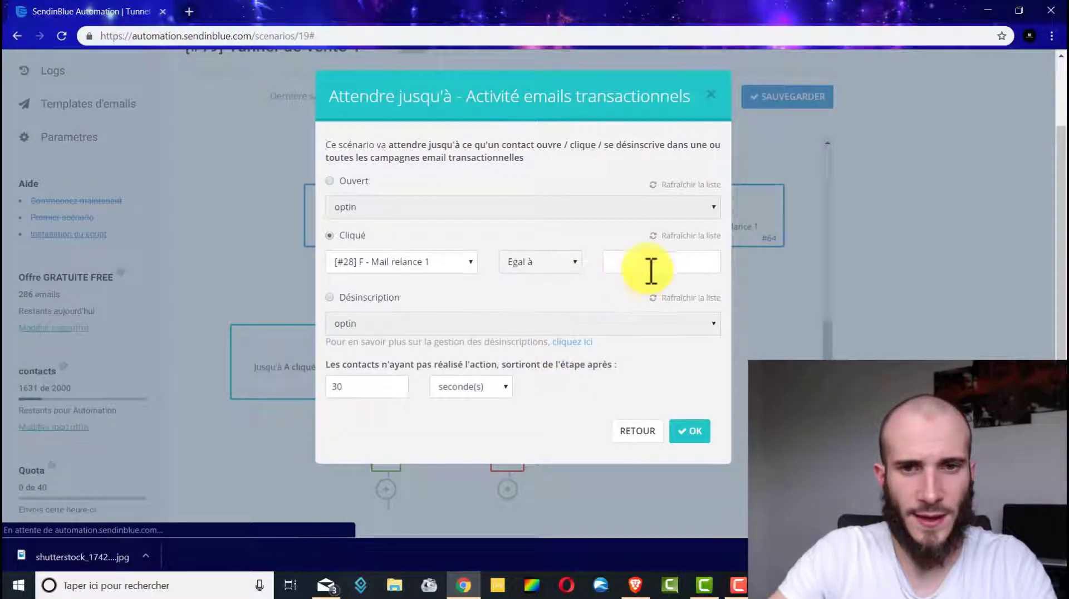
click(651, 270)
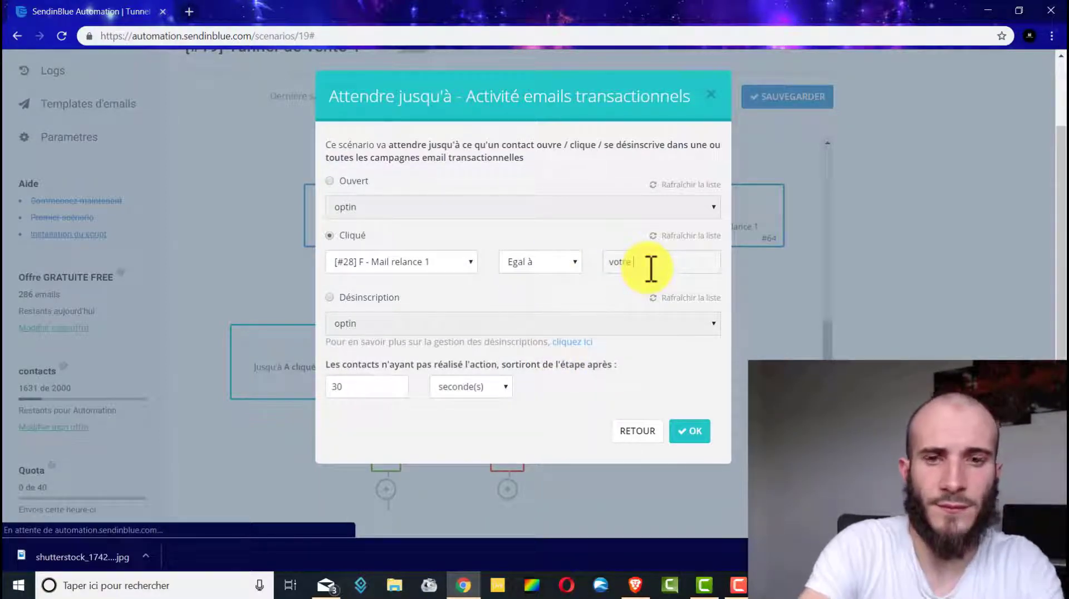
drag(357, 386, 272, 386)
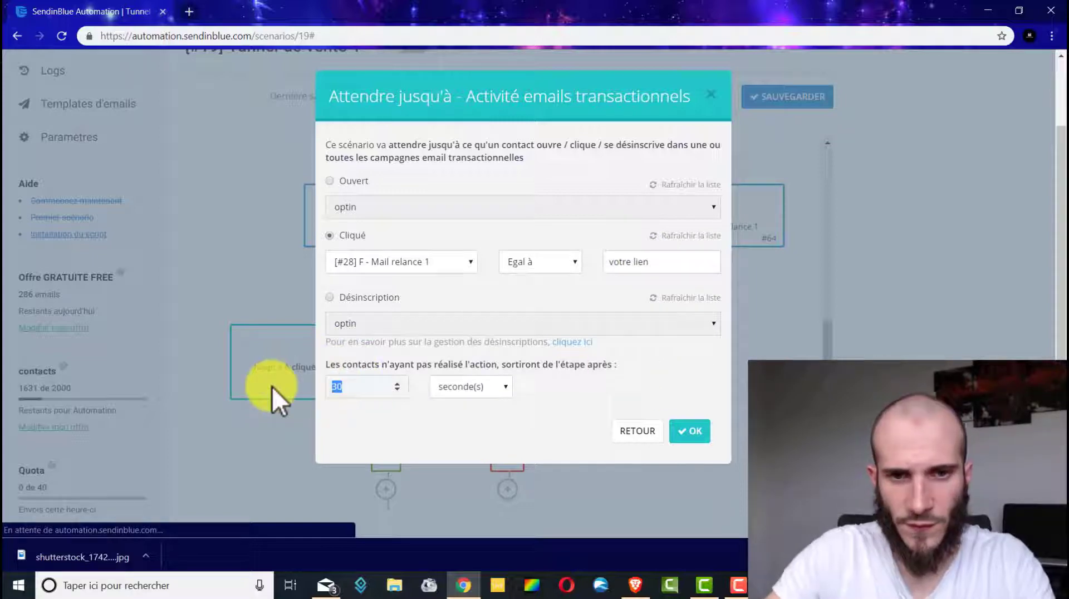
text(1)
click(472, 380)
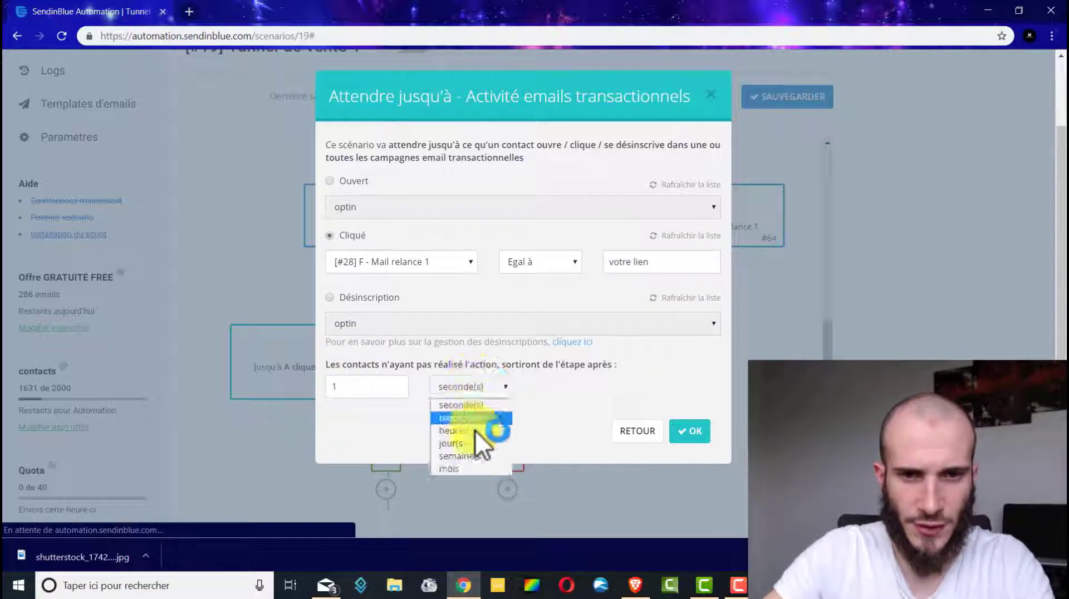
click(474, 441)
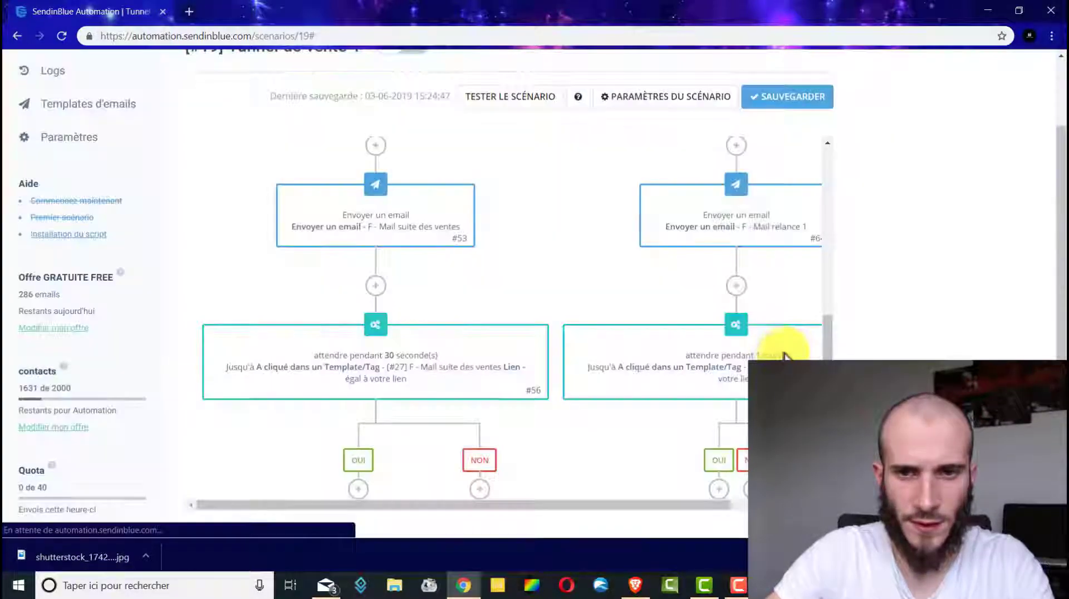
Add a delay of 2 jour(s) on the NON branch of the "F - Mail relance 1" click condition.
scroll(781, 356, down, 2)
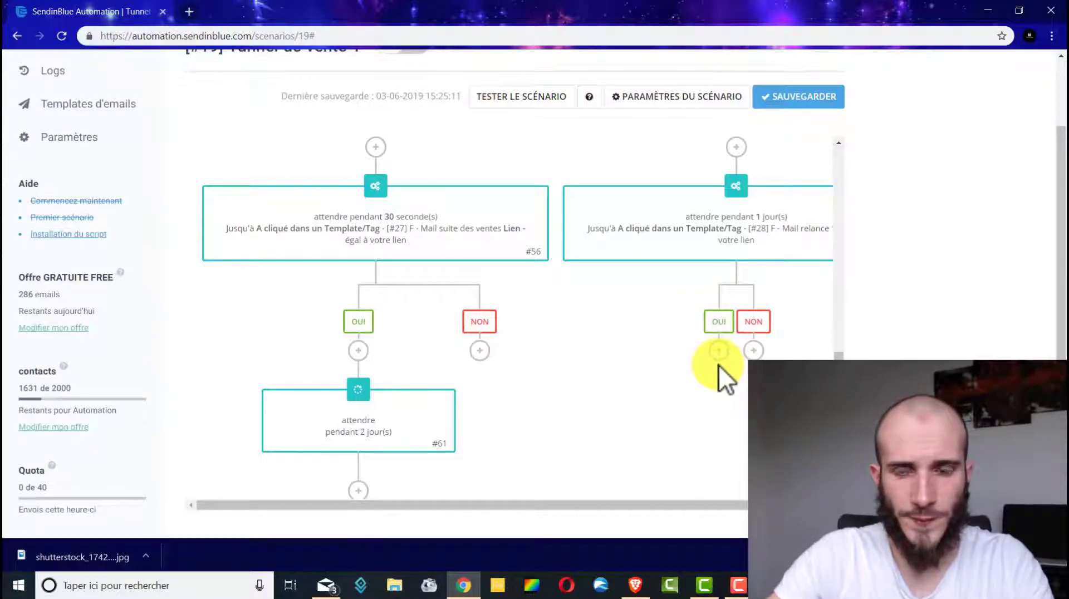
click(758, 352)
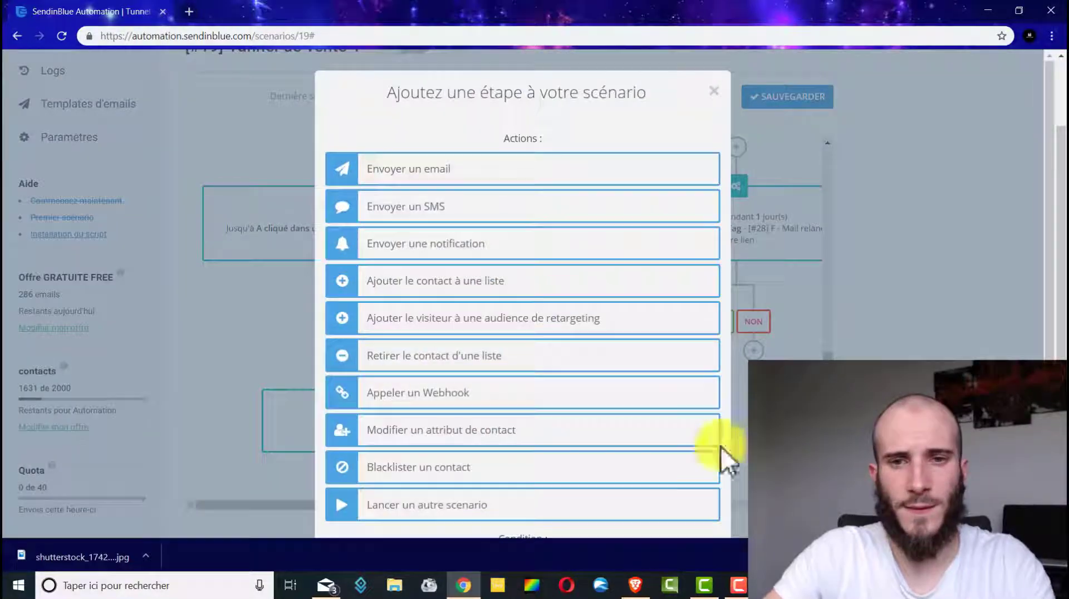
scroll(591, 387, down, 3)
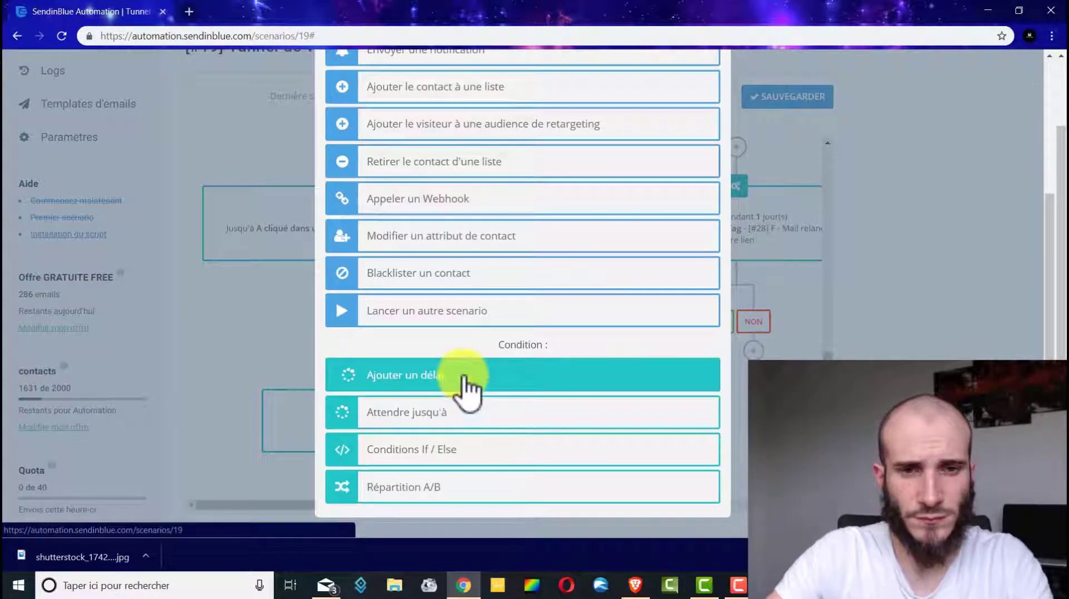
click(470, 384)
click(357, 194)
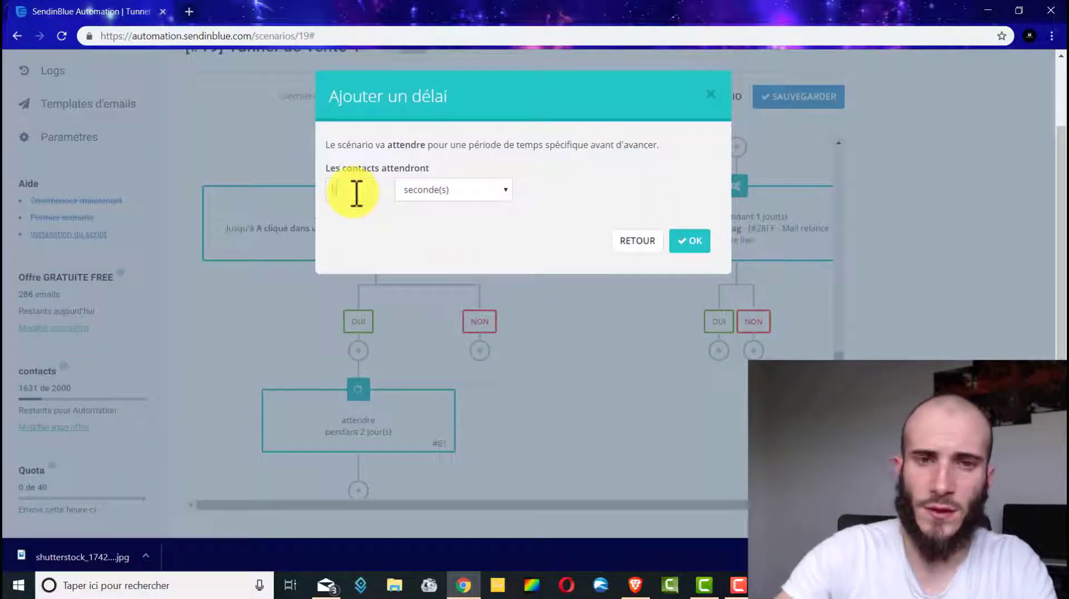
text(2)
click(453, 189)
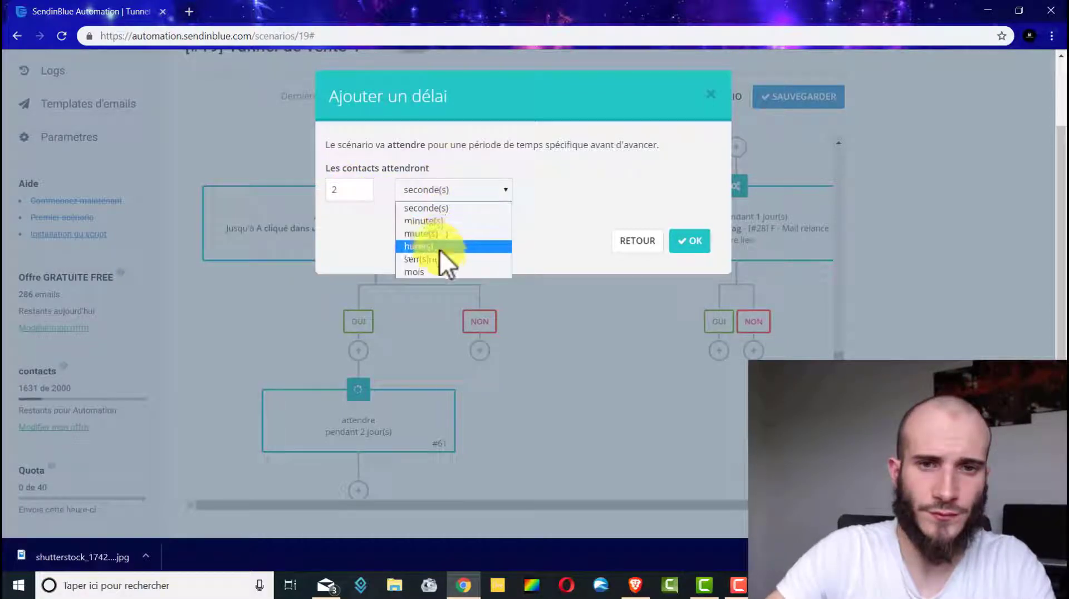
click(439, 248)
click(697, 242)
Add an email step using template "[#29] F - Mail relance 2" below the 2-day delay on the "F - Mail relance 1" condition's NON branch.
scroll(787, 334, down, 3)
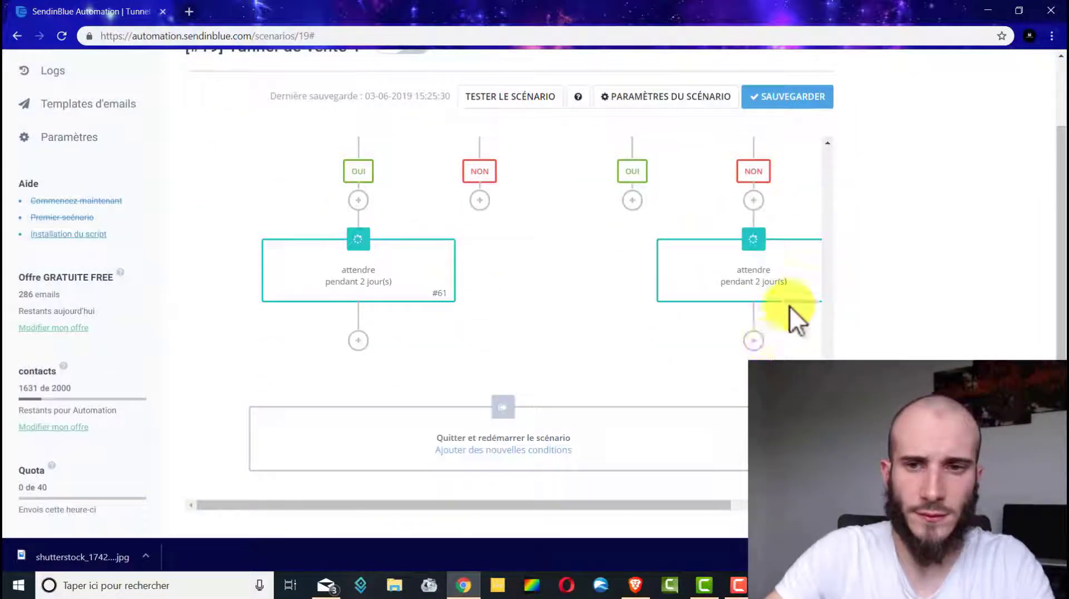
drag(701, 506, 733, 504)
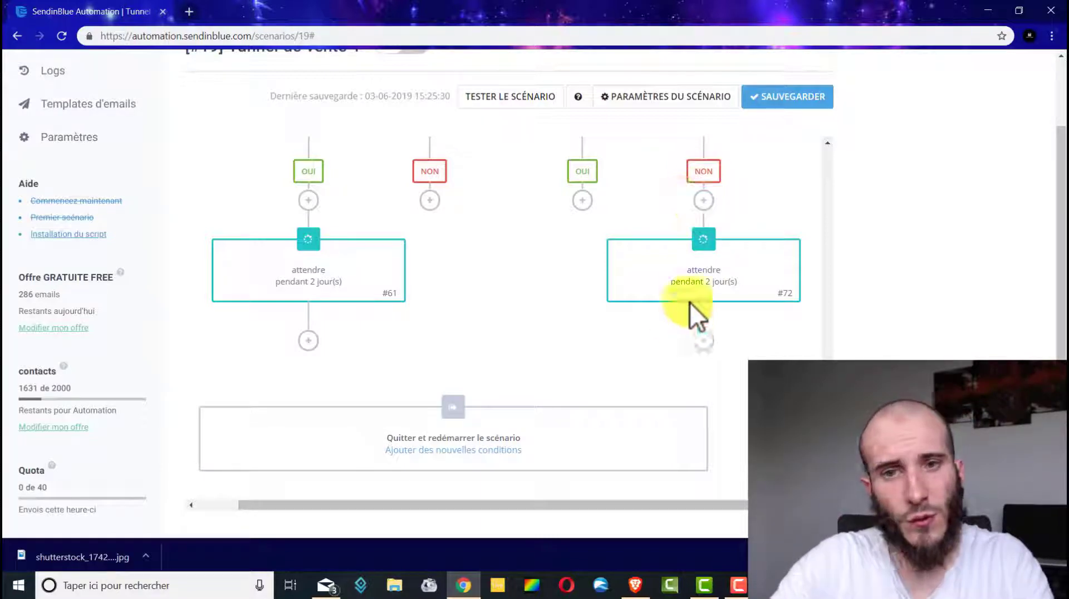
mouse_move(742, 262)
click(704, 341)
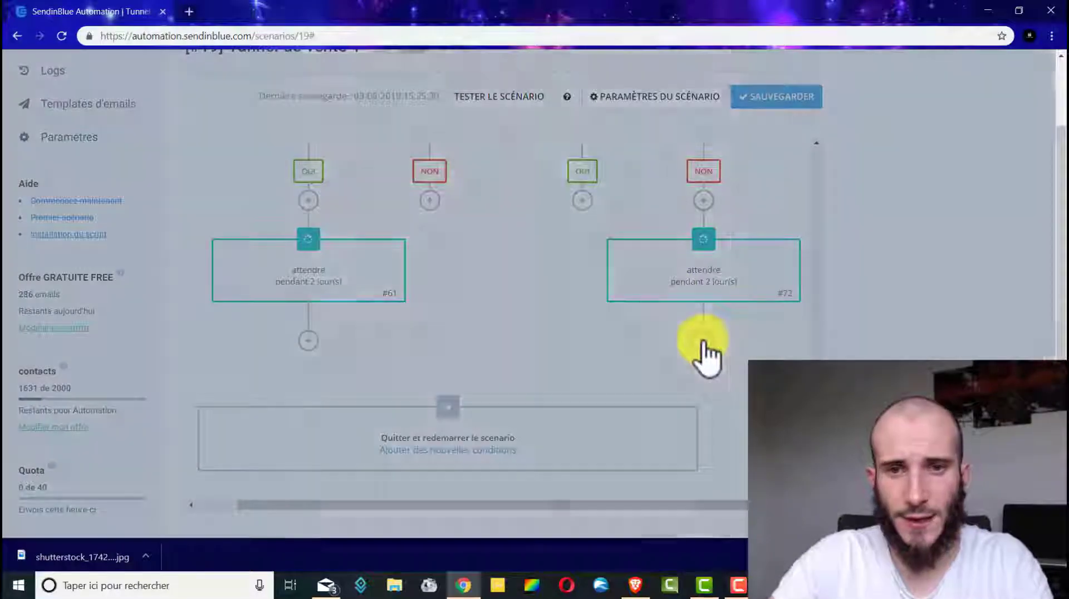
click(474, 167)
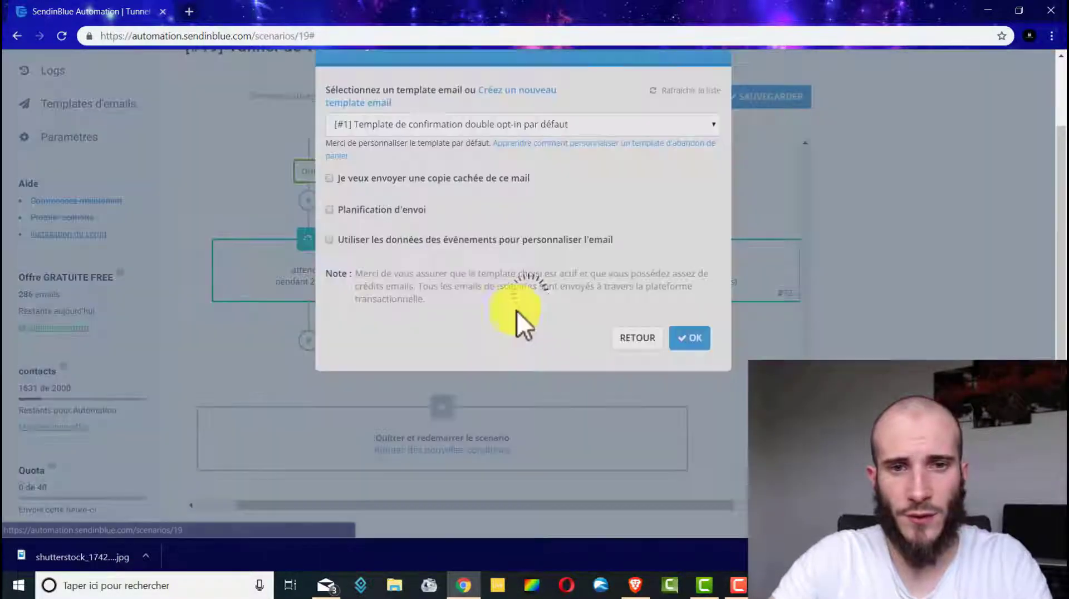
click(430, 184)
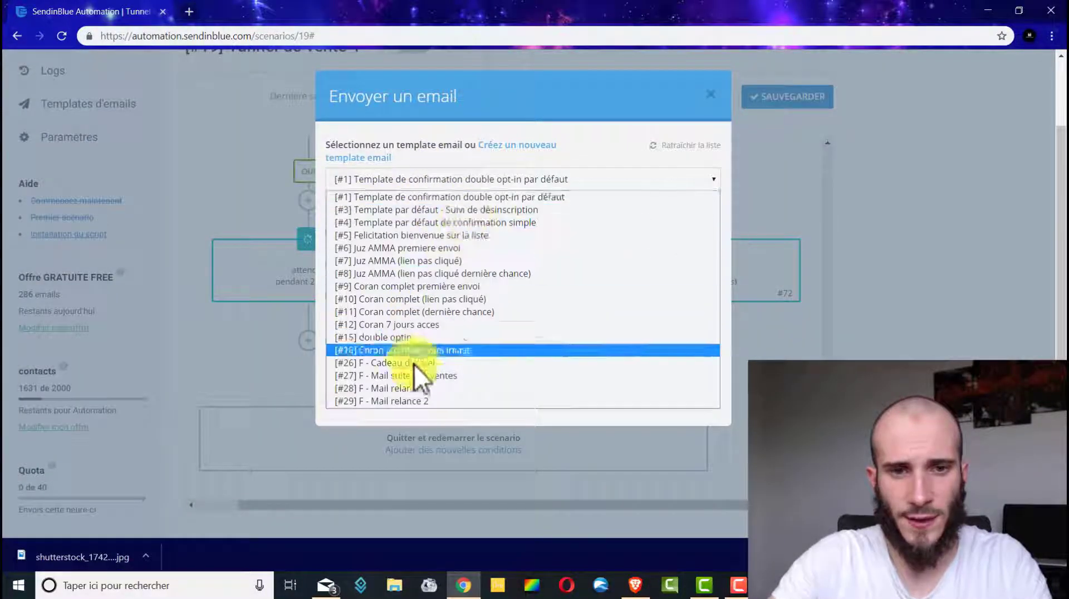
click(432, 399)
click(701, 400)
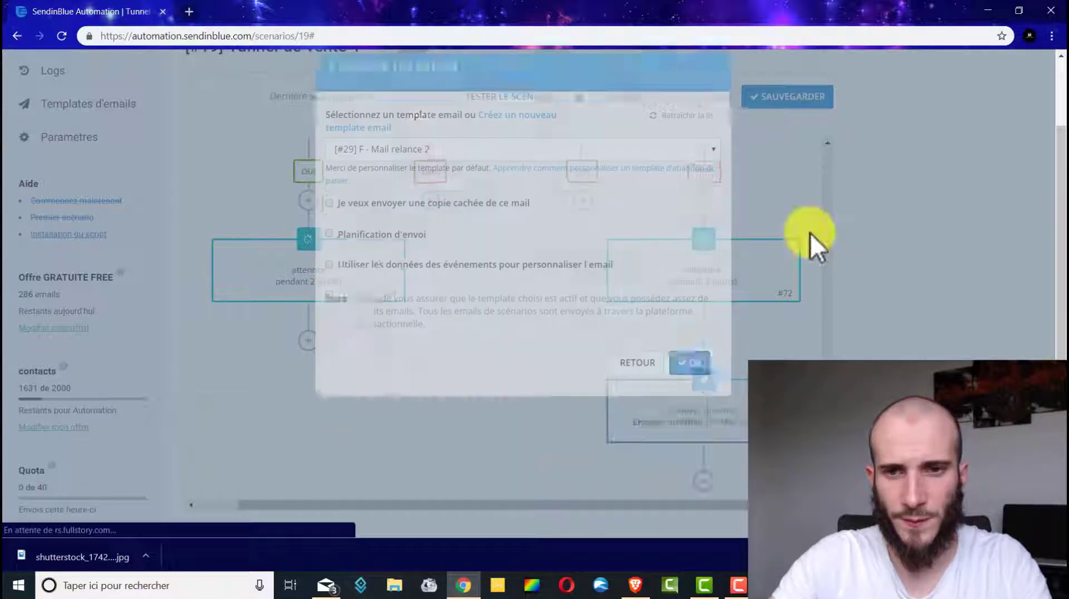
scroll(760, 333, up, 3)
scroll(761, 333, down, 5)
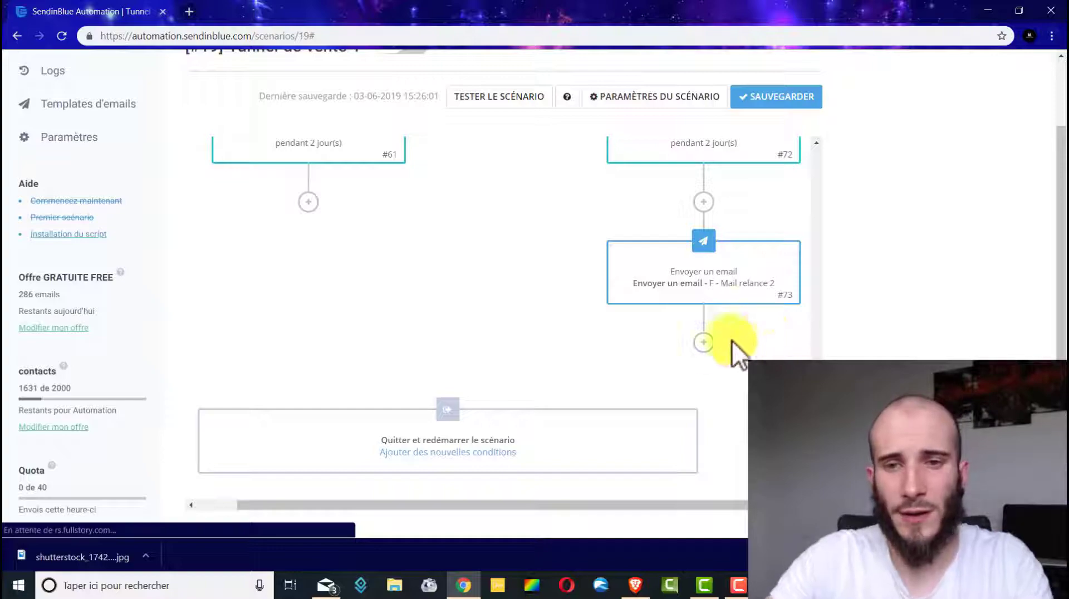
click(703, 342)
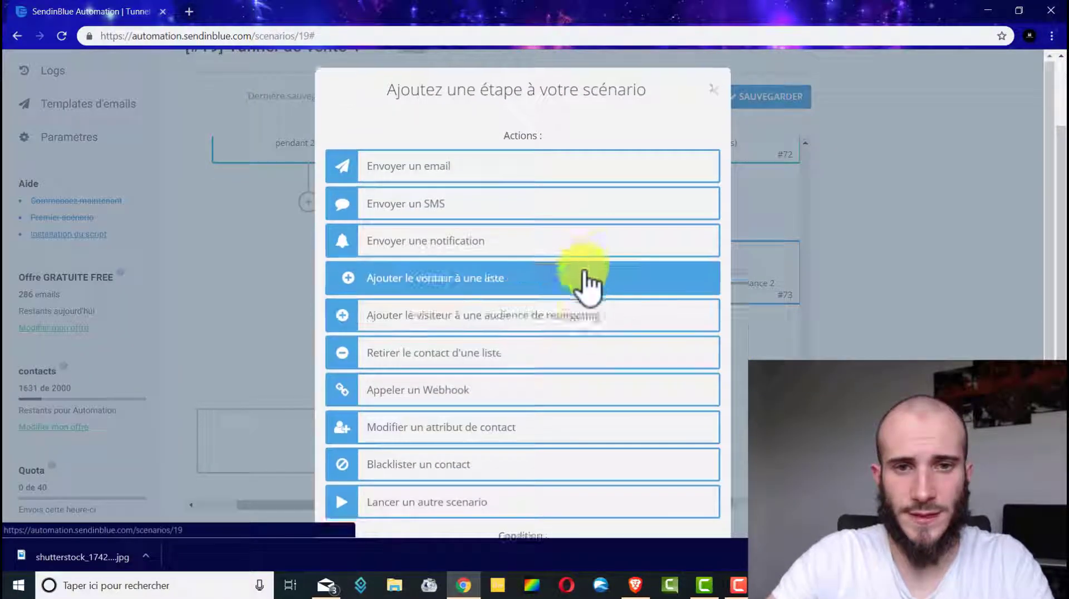
scroll(557, 335, down, 3)
click(803, 317)
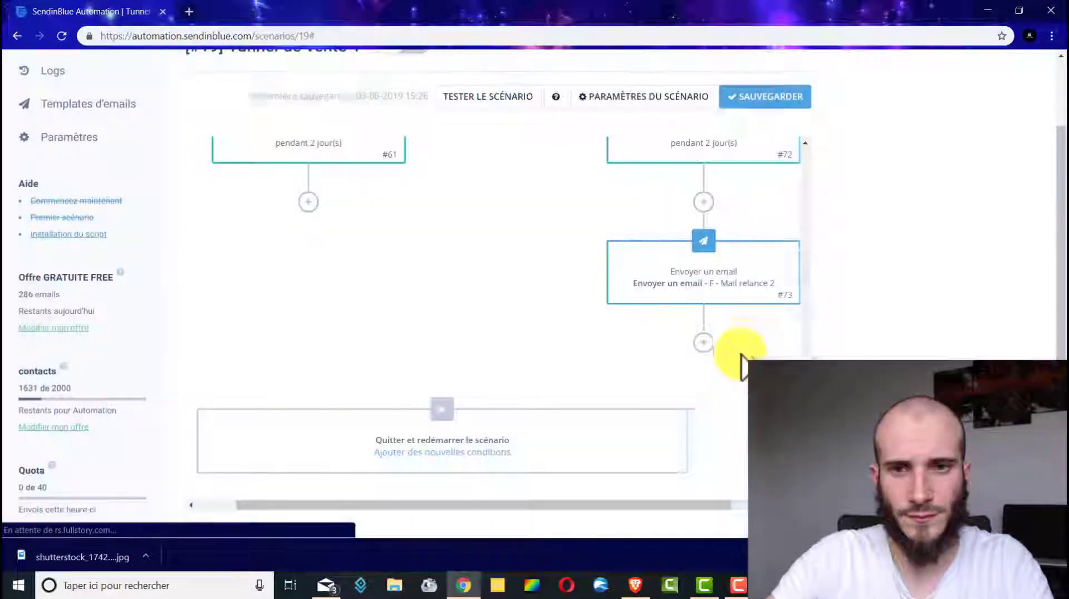
Start an "Attendre jusqu'à" condition below the "F - Mail relance 2" email, based on transactional email clicks in template "[#29] F - Mail relance 2".
scroll(743, 356, up, 3)
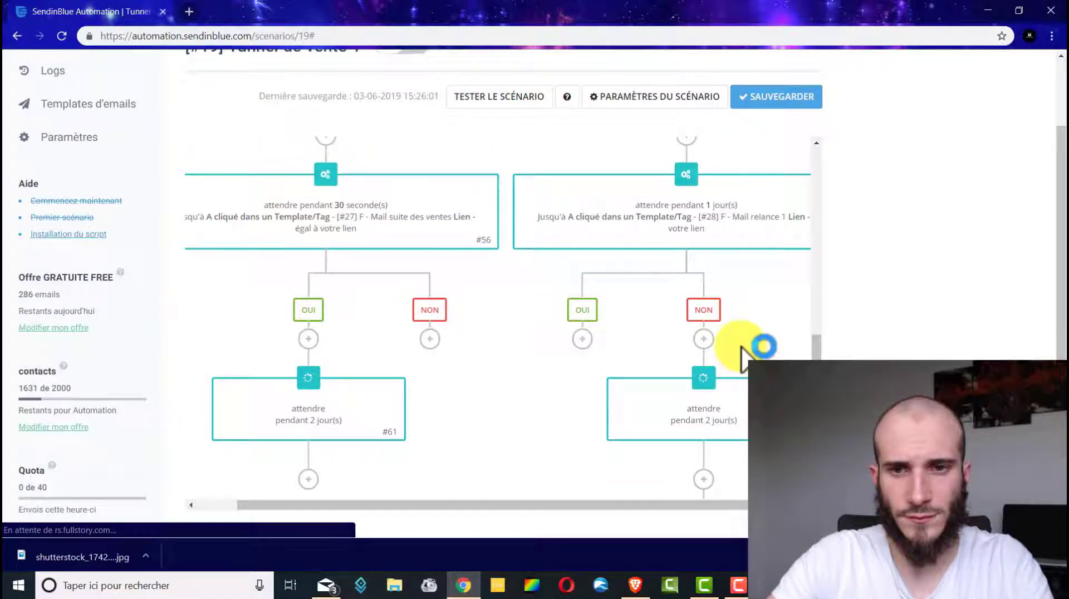
scroll(743, 350, down, 3)
click(702, 415)
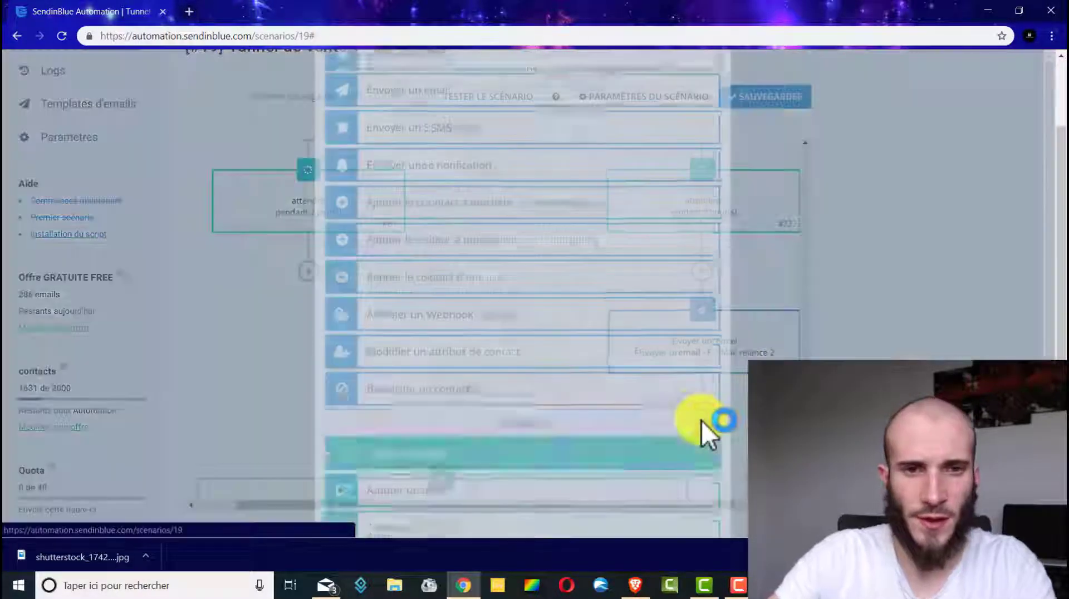
scroll(557, 368, down, 3)
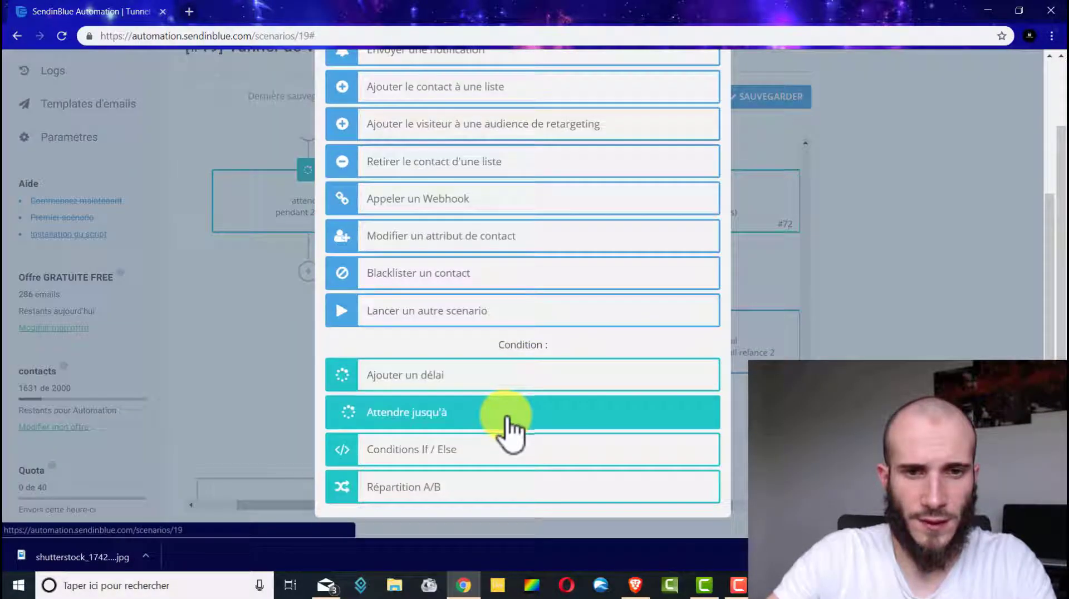
click(510, 429)
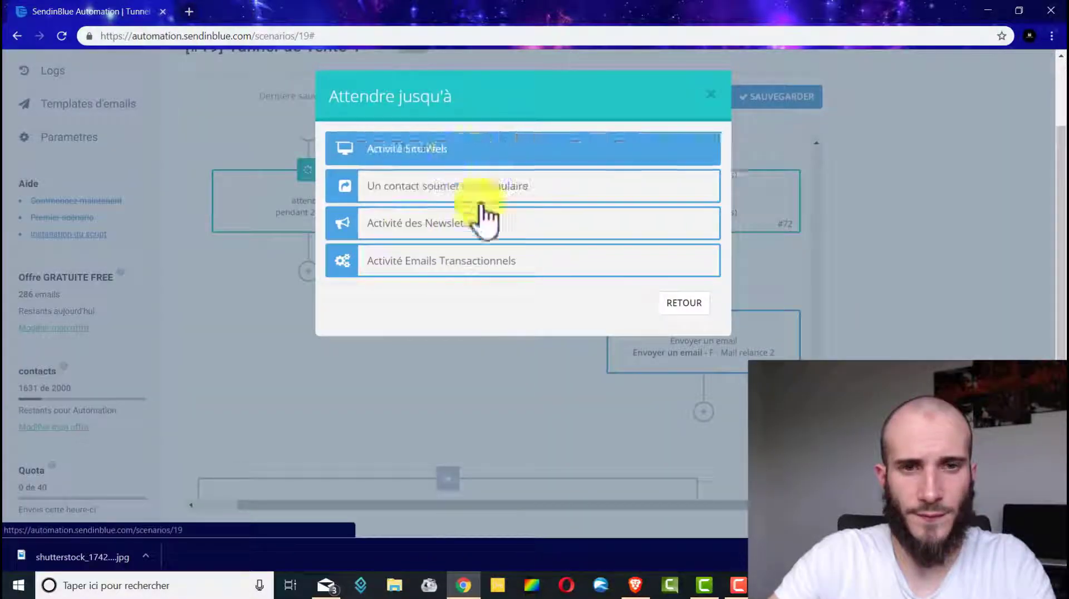
click(479, 263)
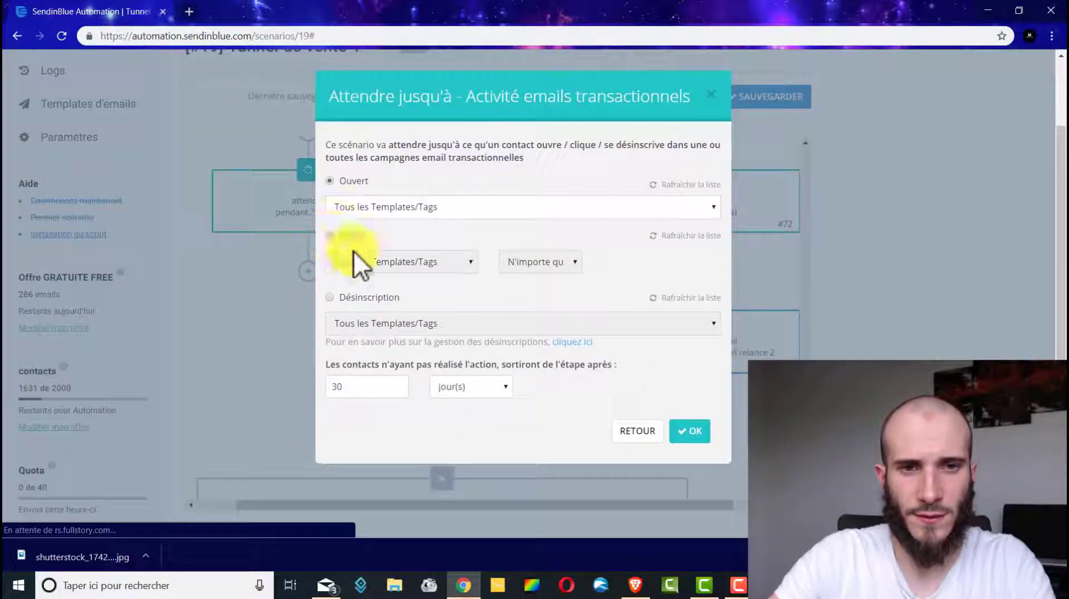
click(353, 252)
click(395, 266)
click(470, 508)
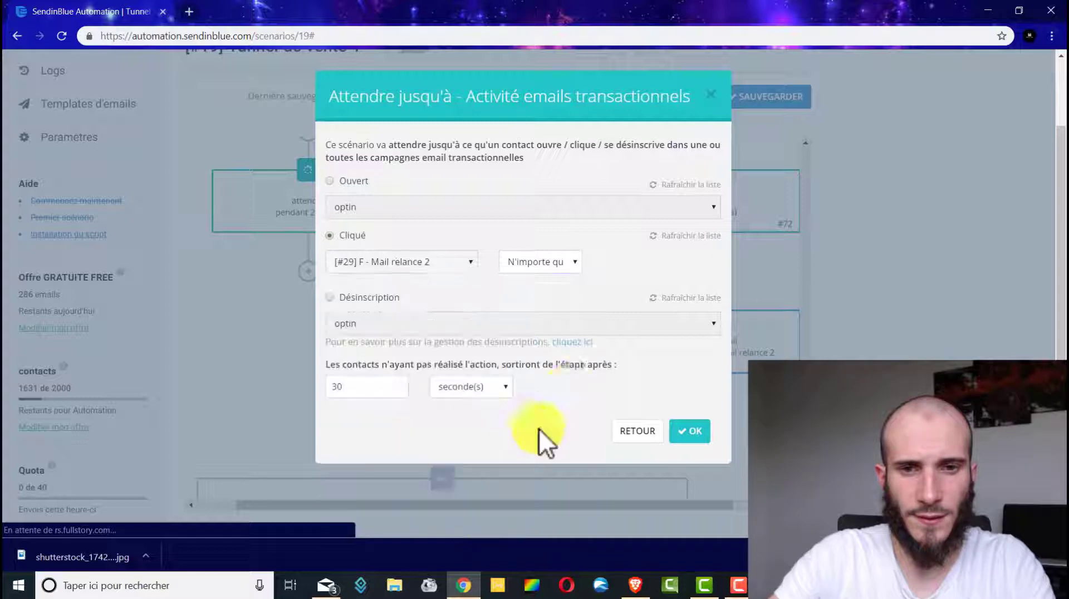
Restrict the click condition to links equal to ("Egal à") "votre lien" and add it to the scenario.
click(551, 265)
click(538, 291)
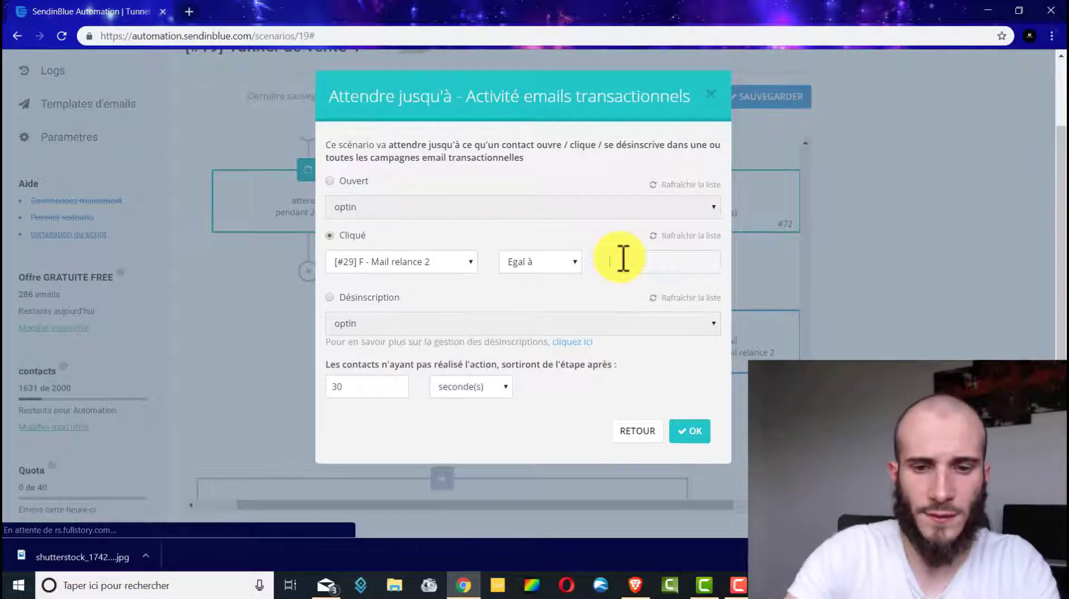
click(704, 430)
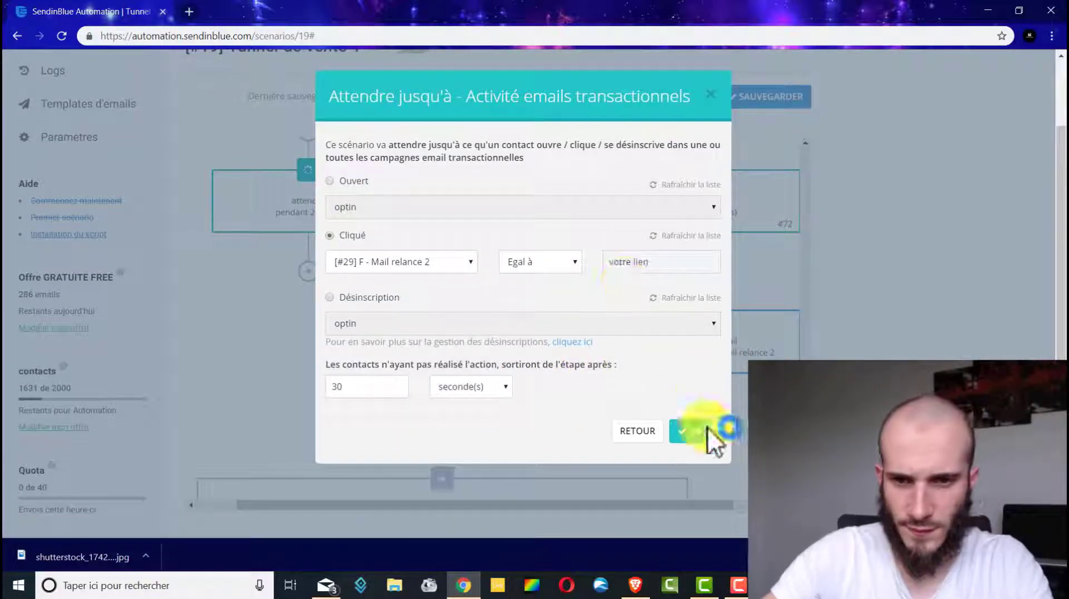
click(742, 301)
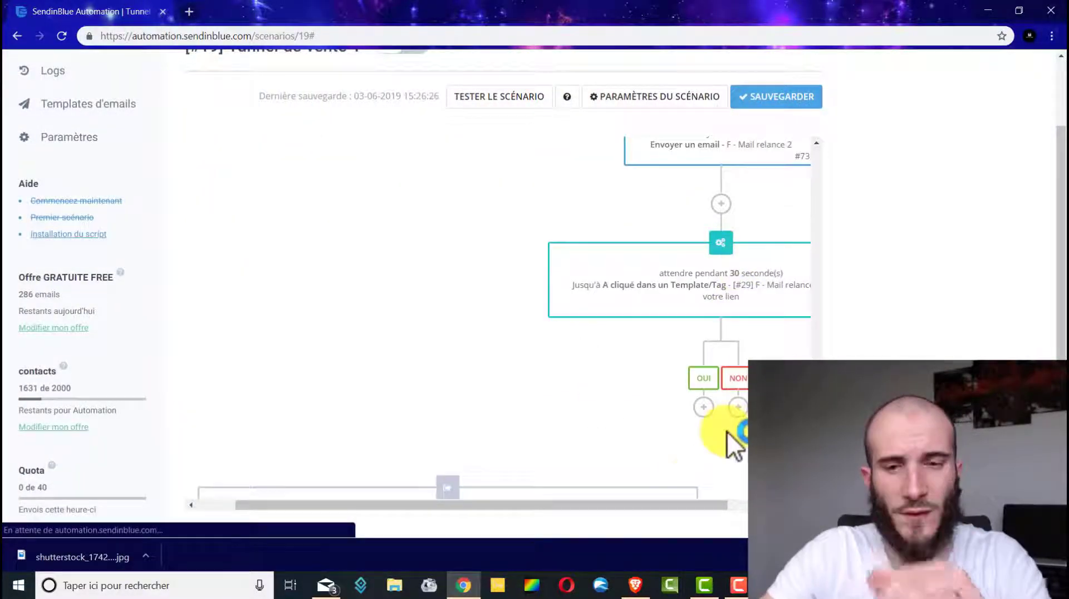
Add a delay of 2 jour(s) on the NON branch of the "F - Mail relance 2" click condition.
drag(666, 504, 740, 415)
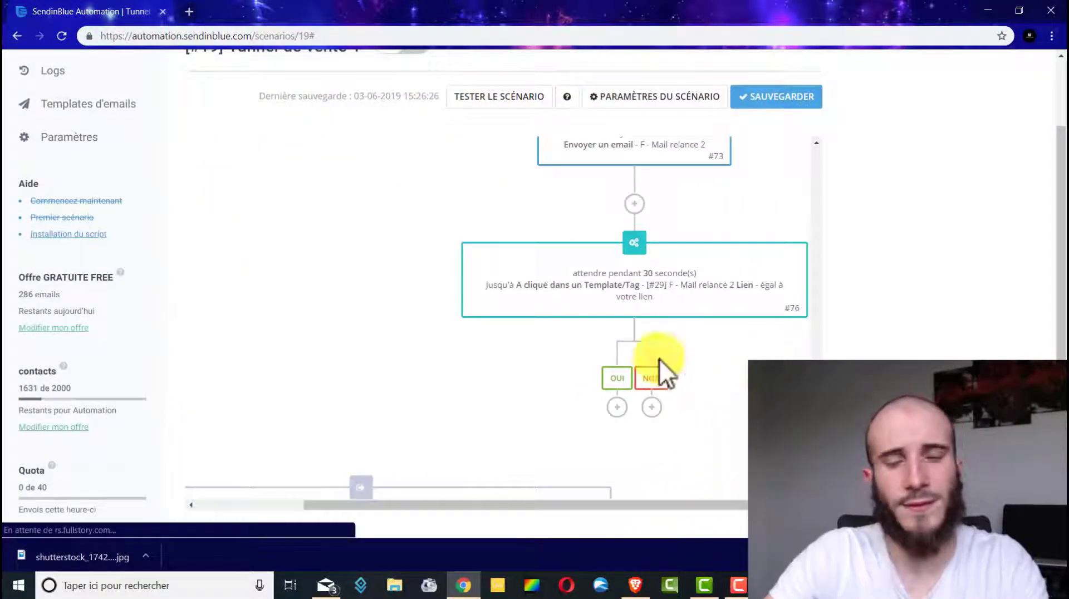
click(653, 408)
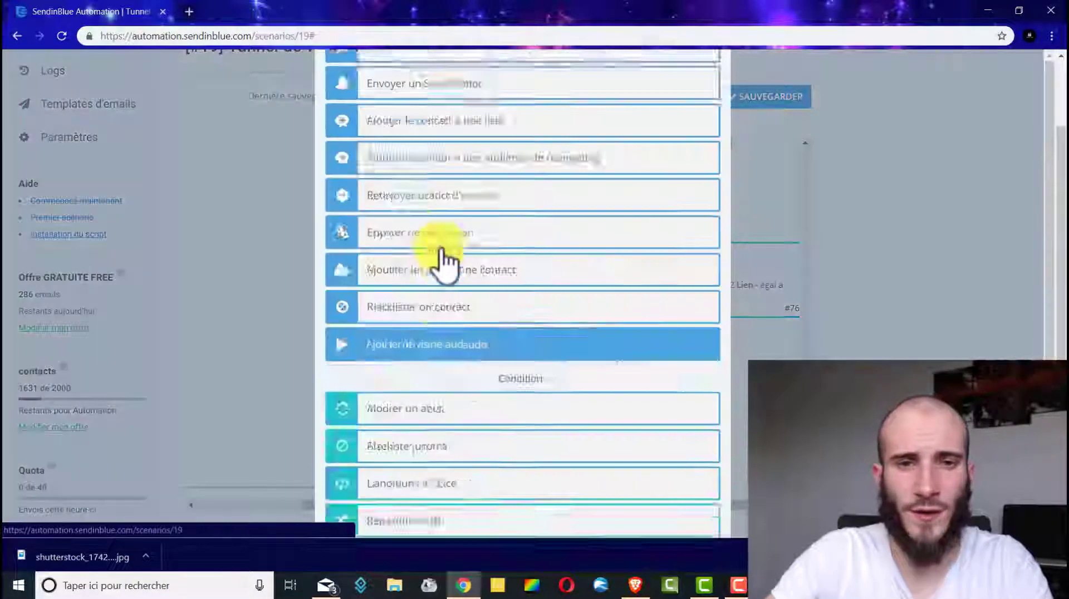
scroll(470, 258, down, 4)
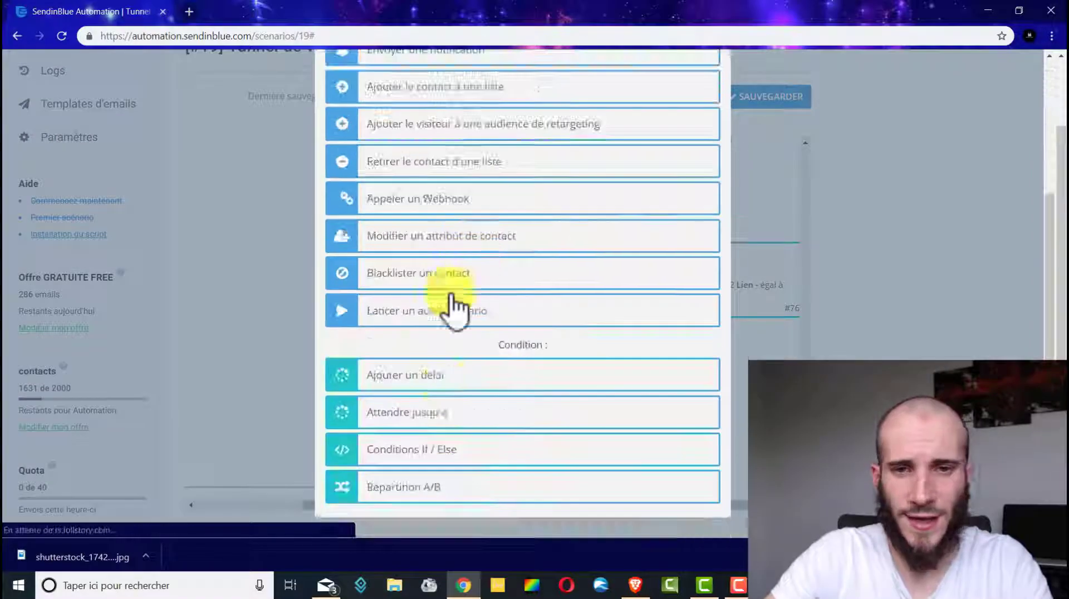
click(454, 377)
text(2)
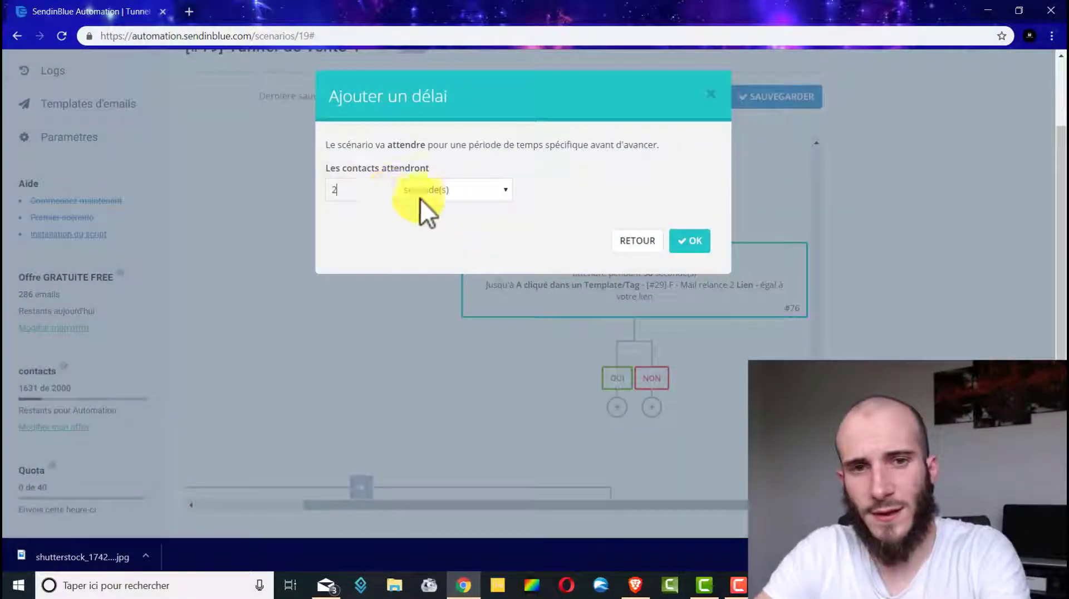
click(421, 196)
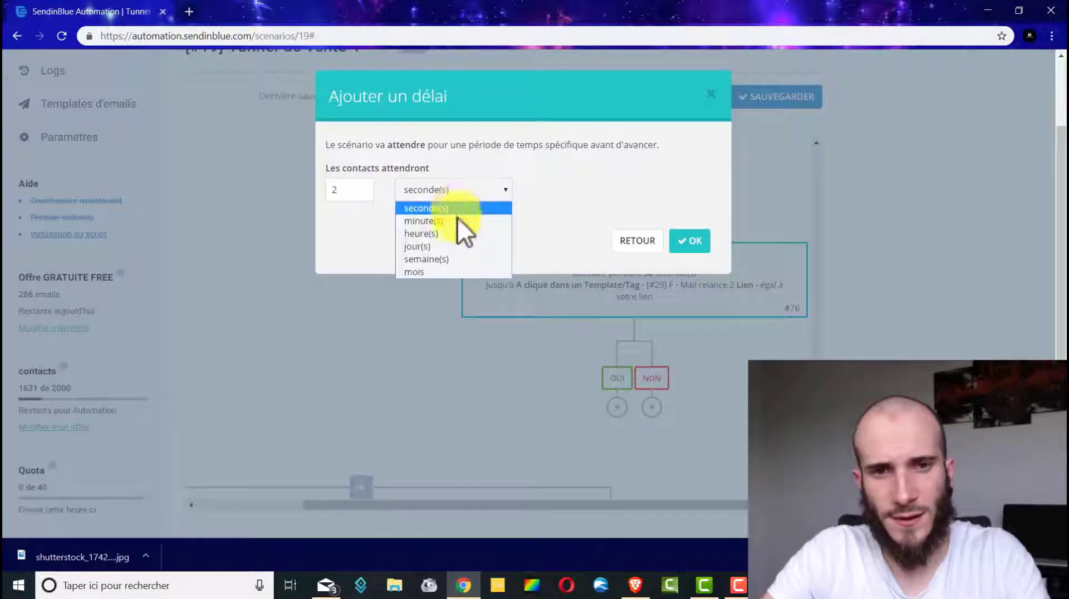
click(439, 246)
click(699, 247)
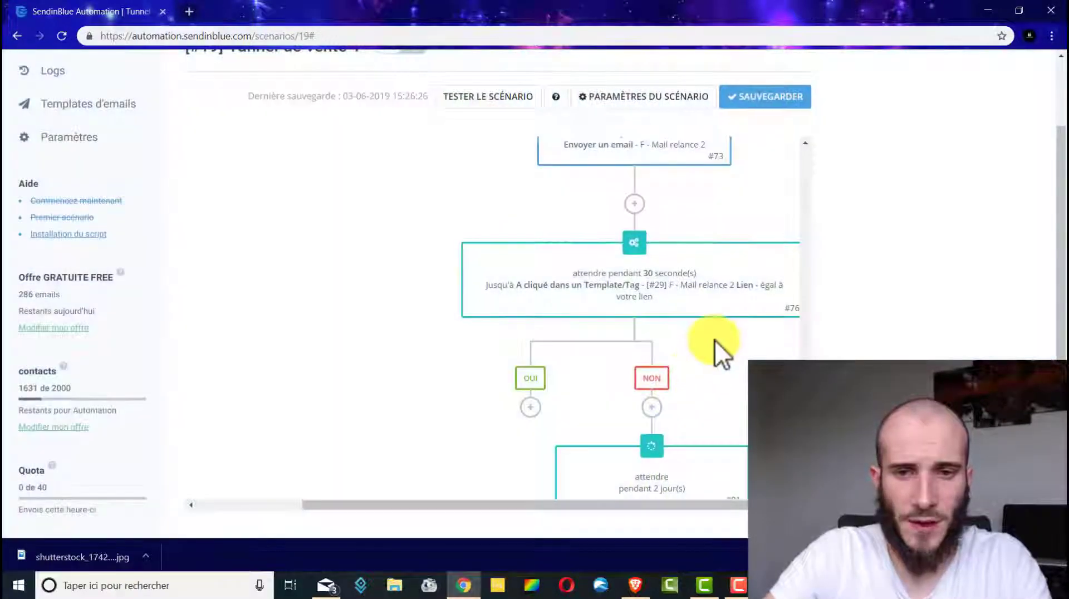
Add a "Retirer le contact d'une liste" step for list "[#27] Tunnel de vente" below the final 2-day delay on the NON branch.
scroll(714, 340, down, 3)
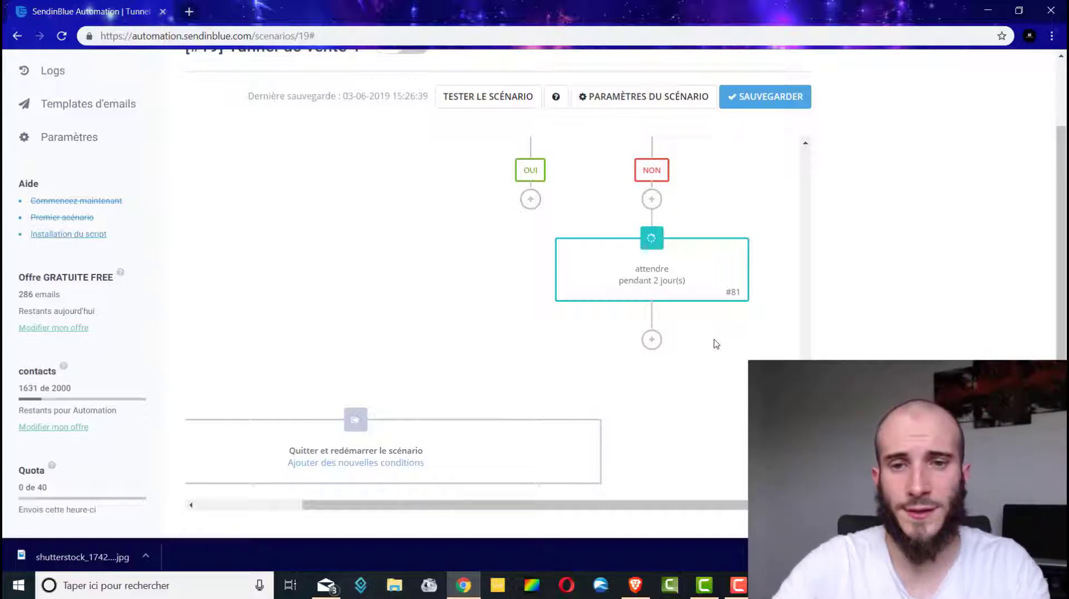
click(651, 340)
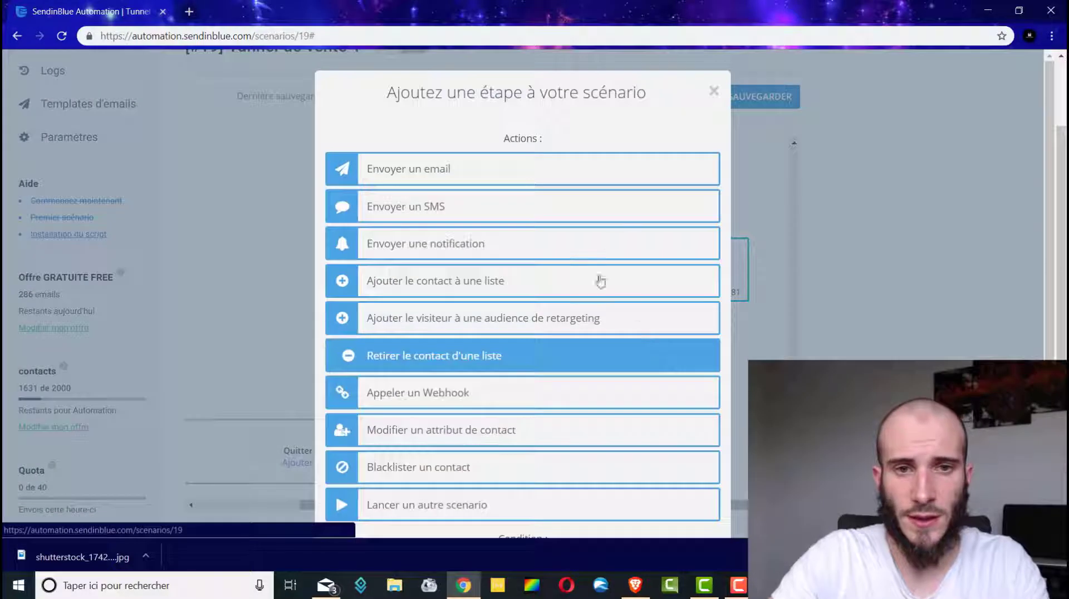
scroll(592, 207, down, 3)
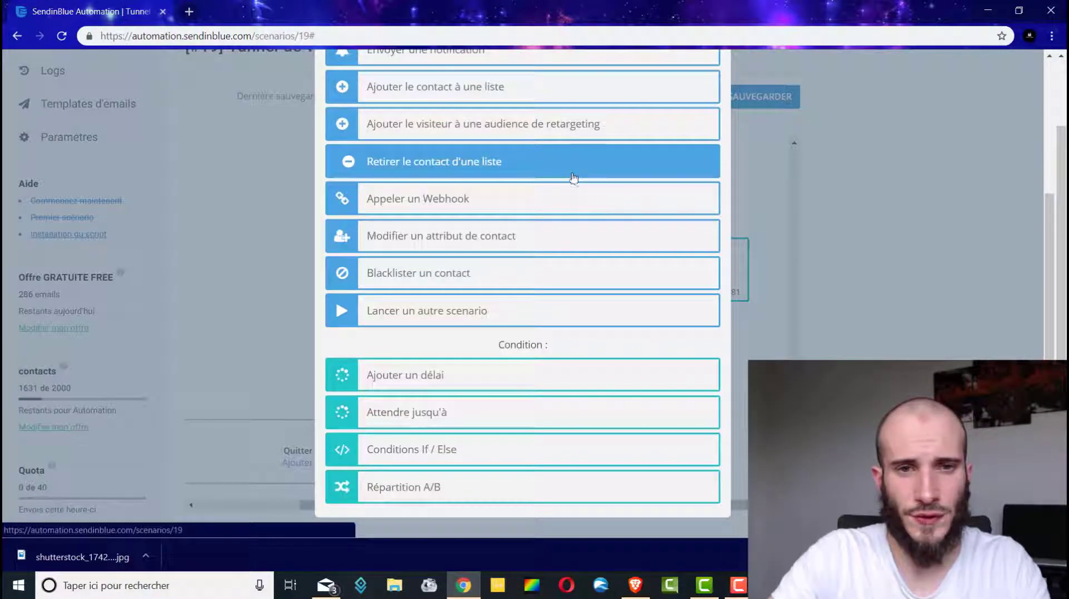
click(459, 165)
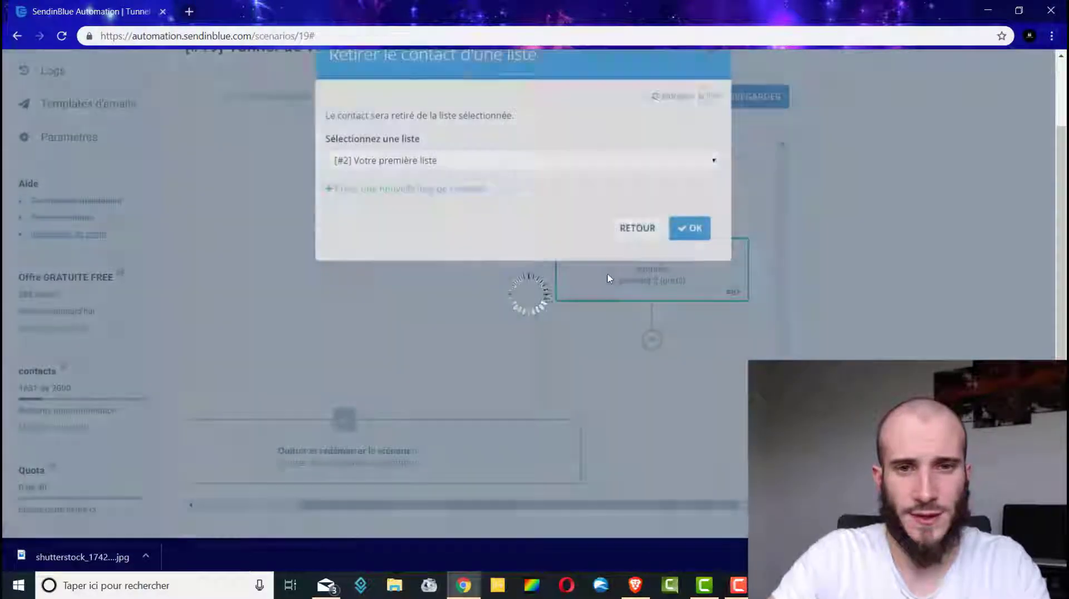
click(460, 205)
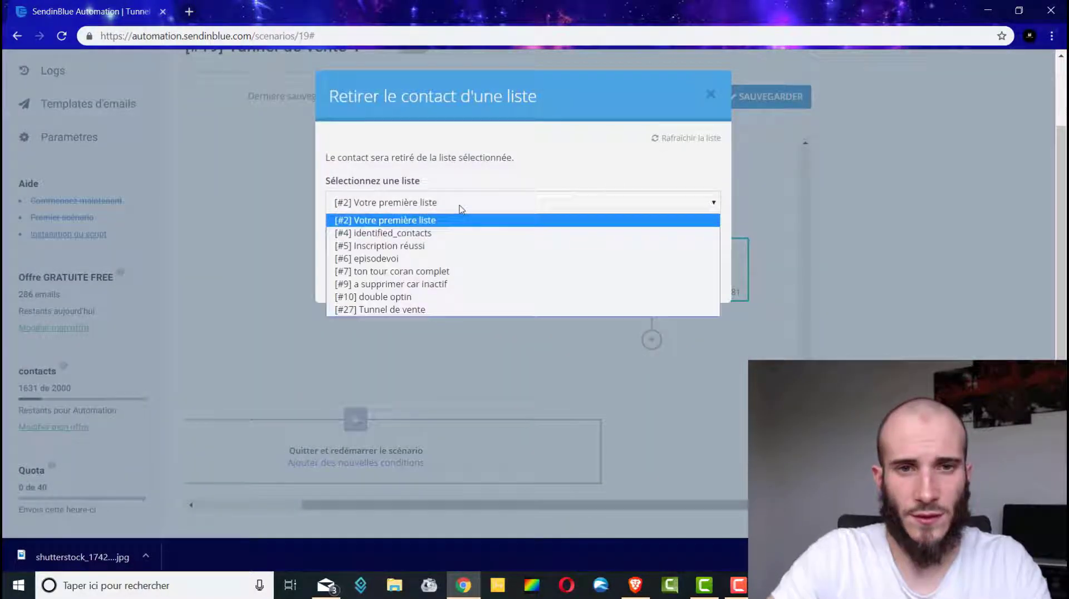
click(429, 310)
click(690, 271)
scroll(700, 359, down, 3)
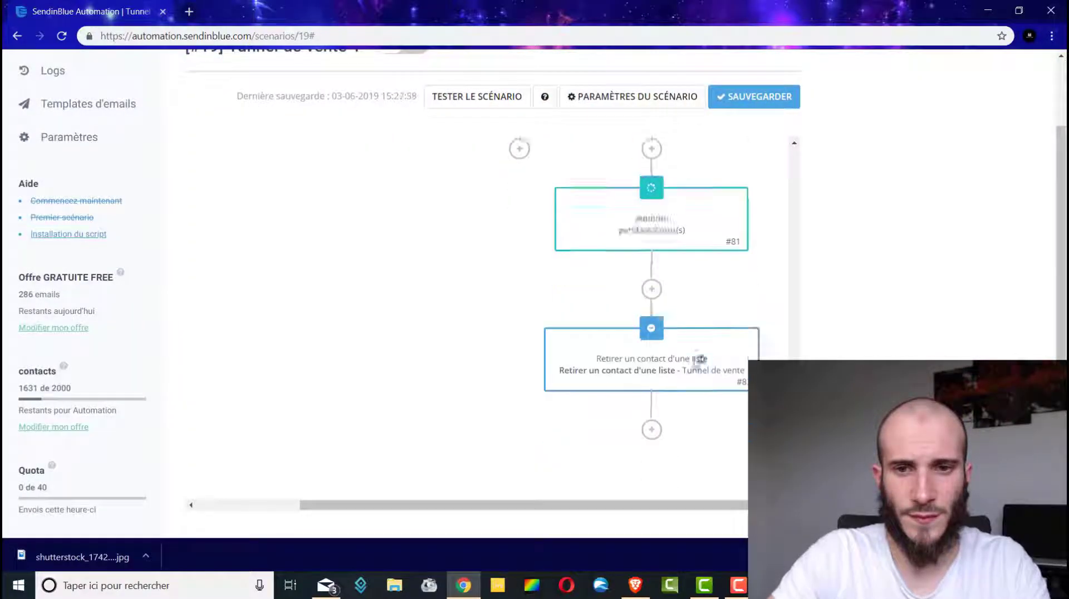
Add an "Ajouter le contact à une liste" step for list "[#9] a supprimer car inactif" below the "Retirer un contact d'une liste" step.
click(652, 328)
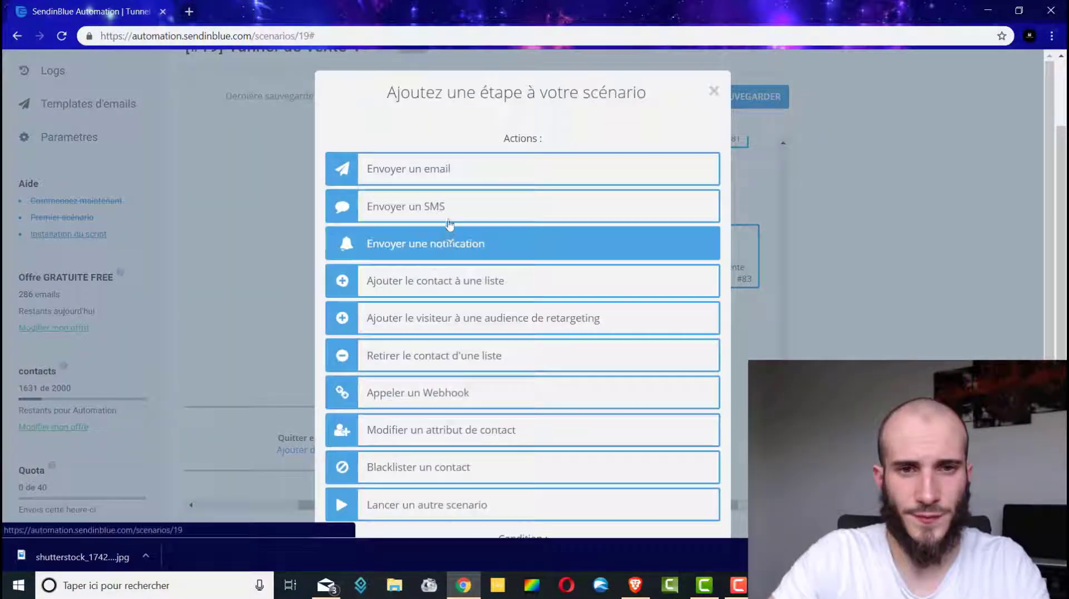
scroll(480, 167, down, 2)
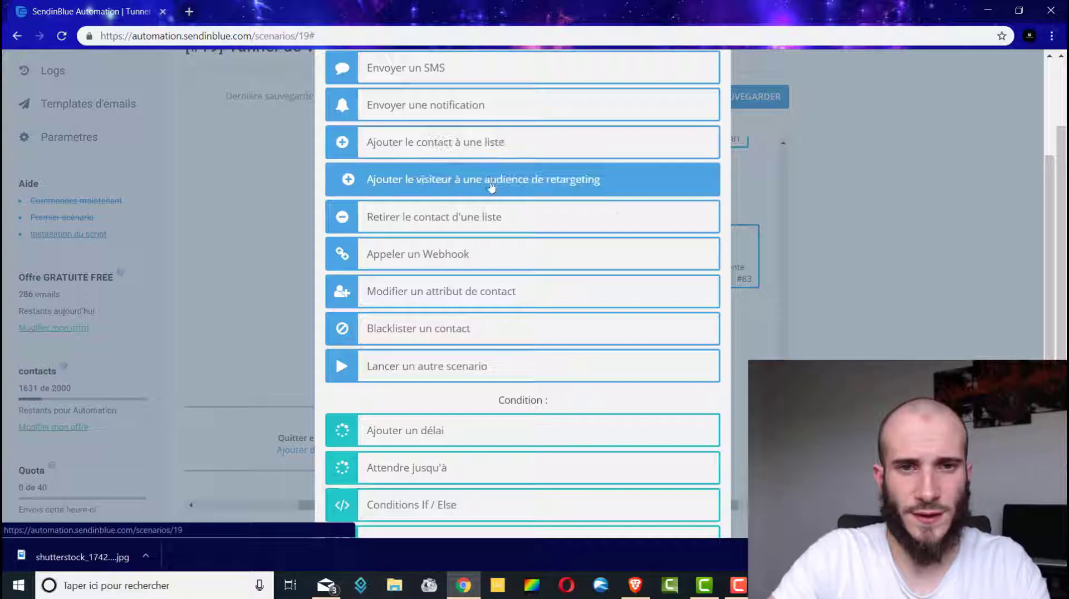
click(488, 152)
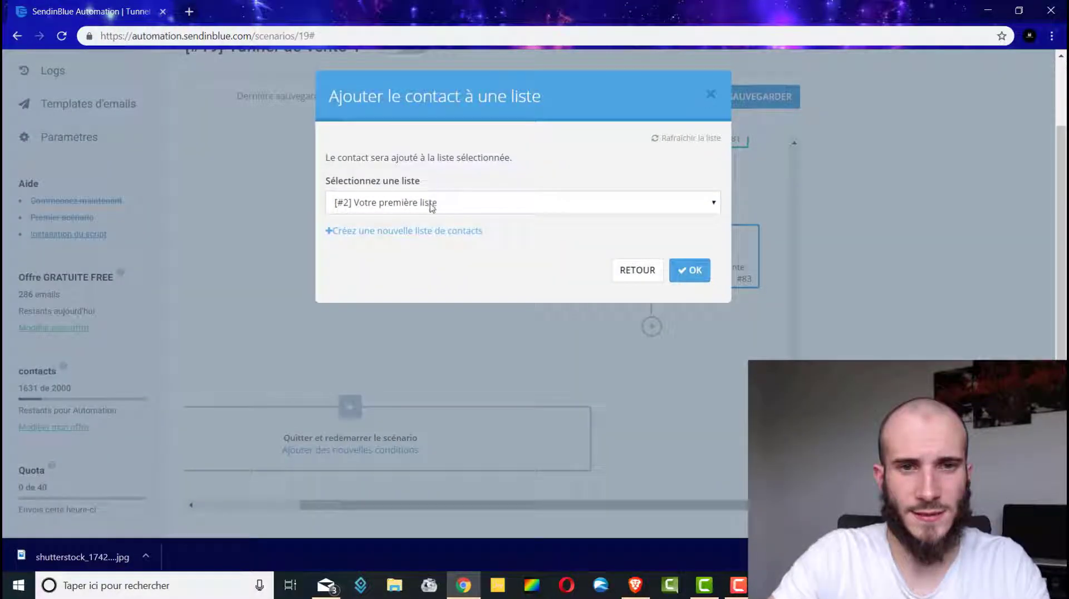
click(432, 202)
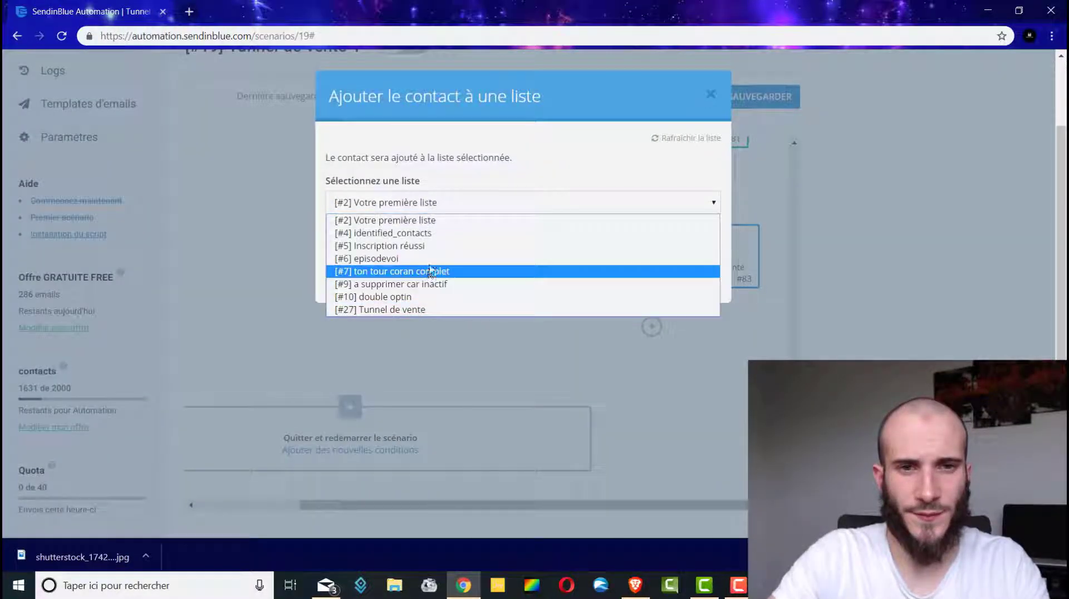
click(468, 285)
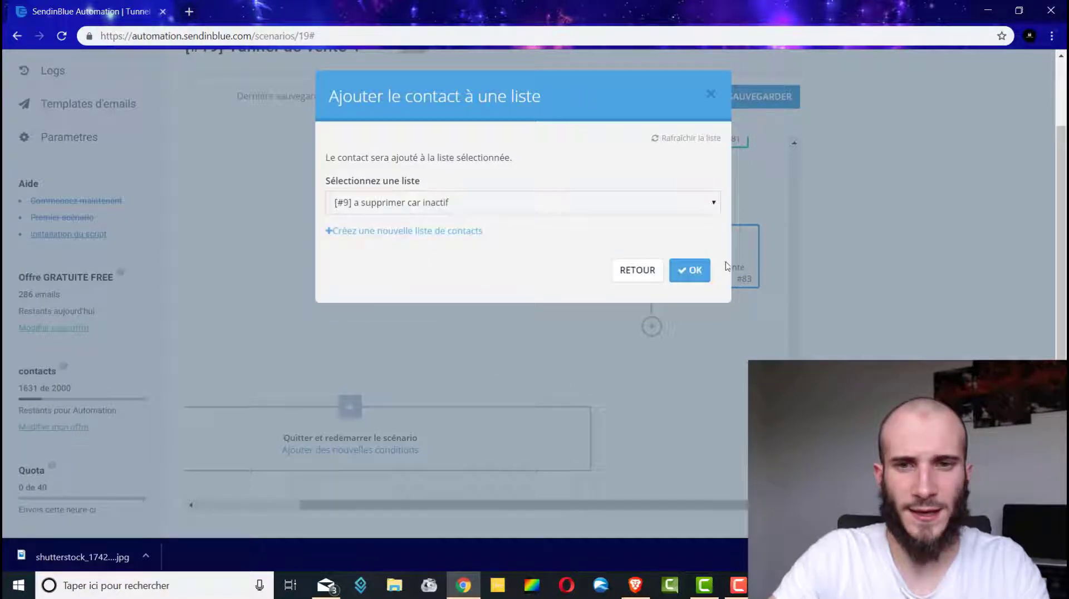
click(703, 270)
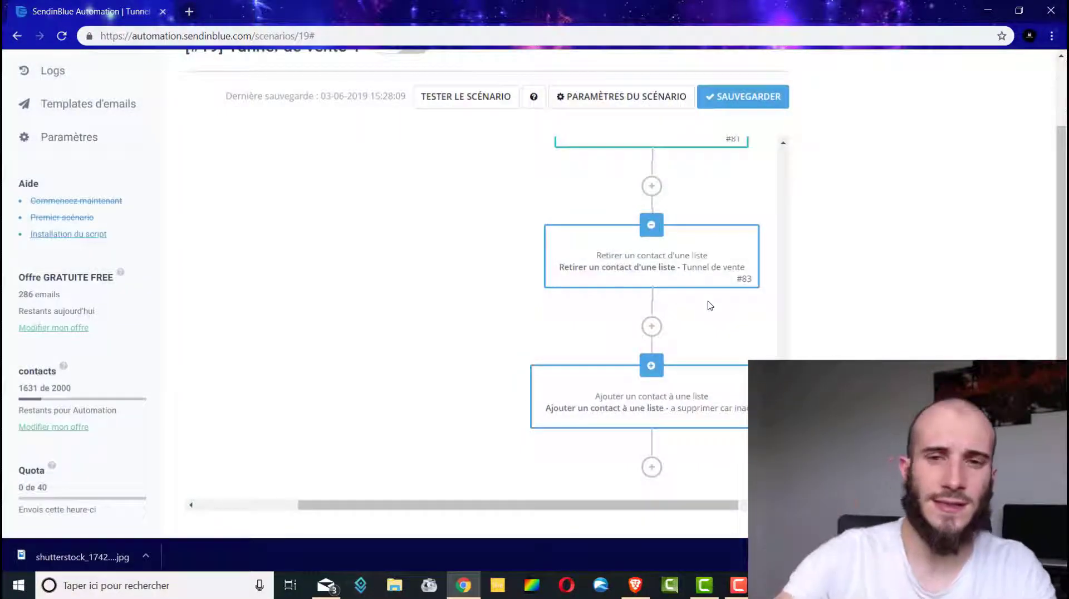
Add a scenario exit condition based on contact activity that triggers when the contact is added to list "[#9] a supprimer car inactif".
scroll(686, 390, down, 2)
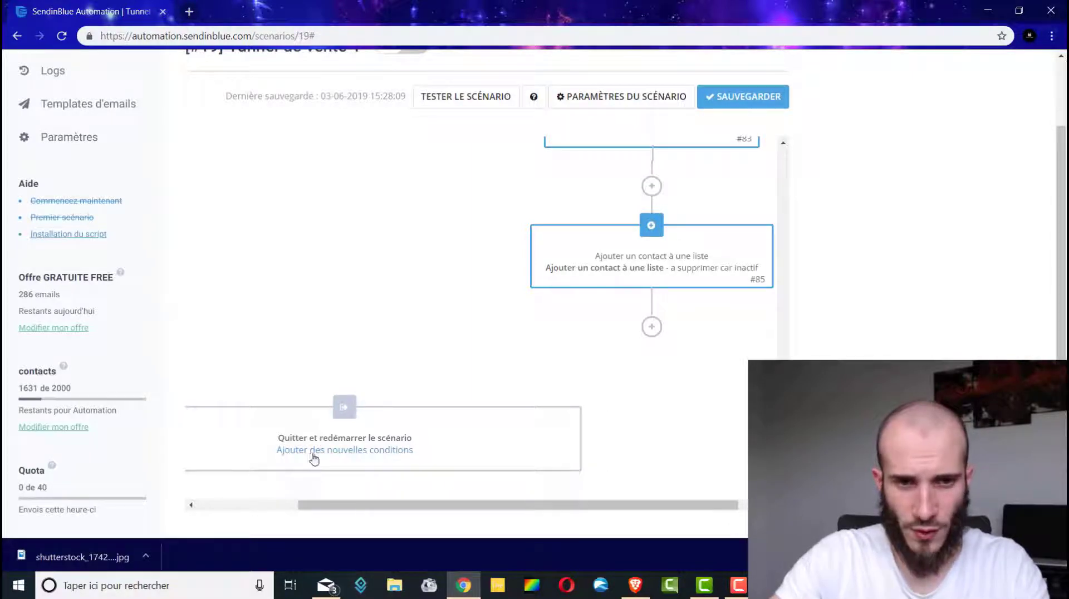
drag(353, 504, 310, 510)
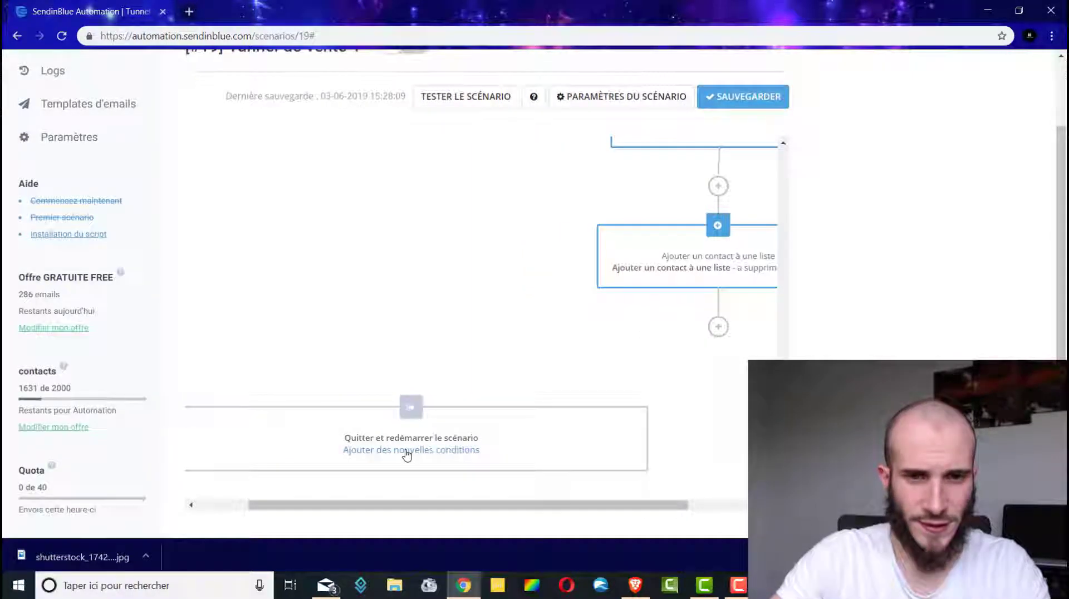
click(406, 450)
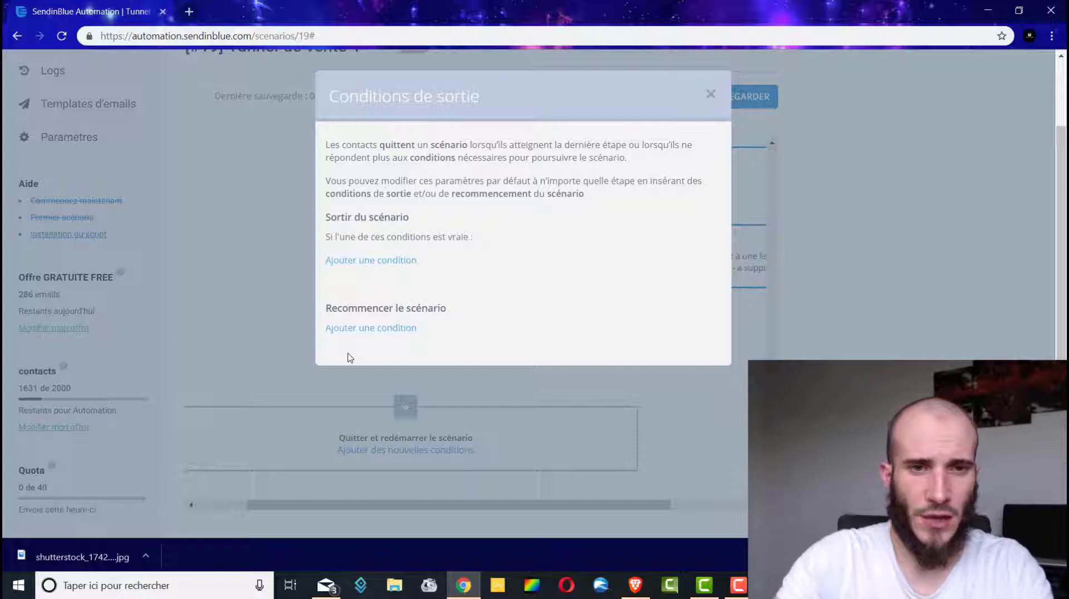
click(366, 261)
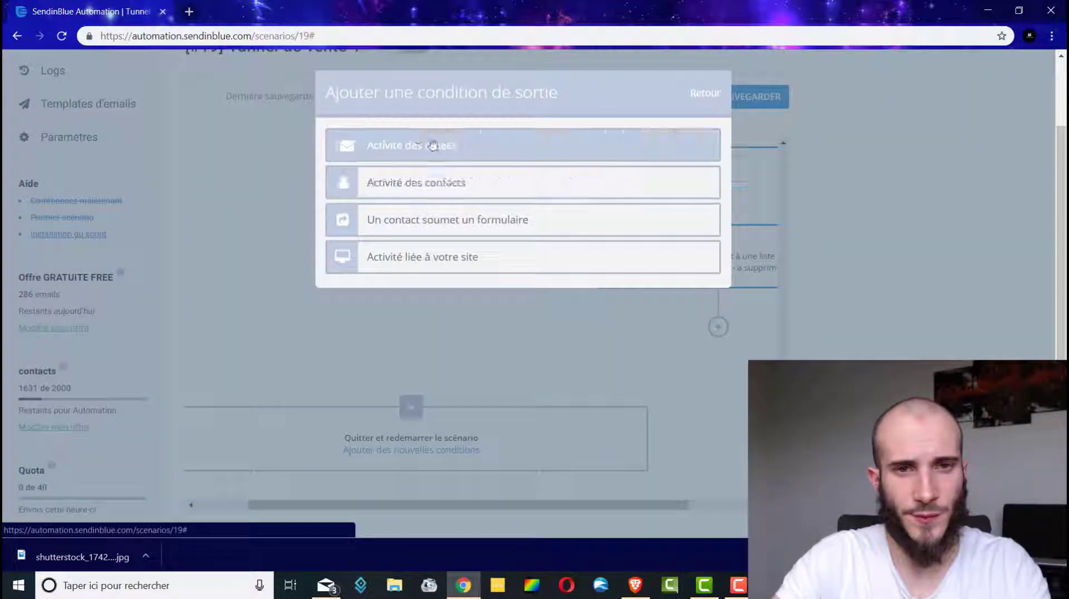
click(451, 187)
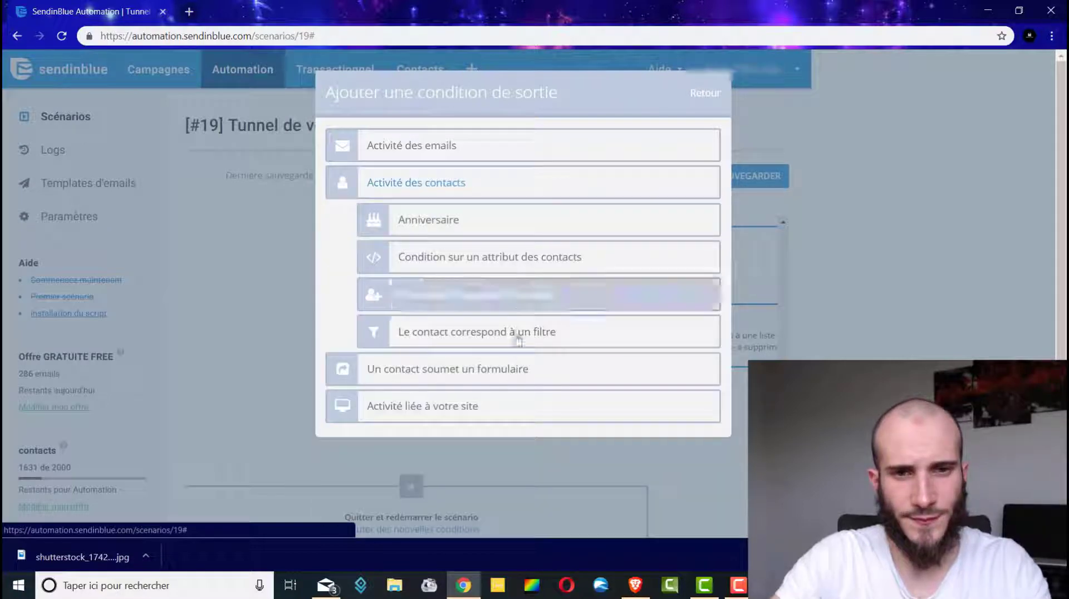
click(573, 300)
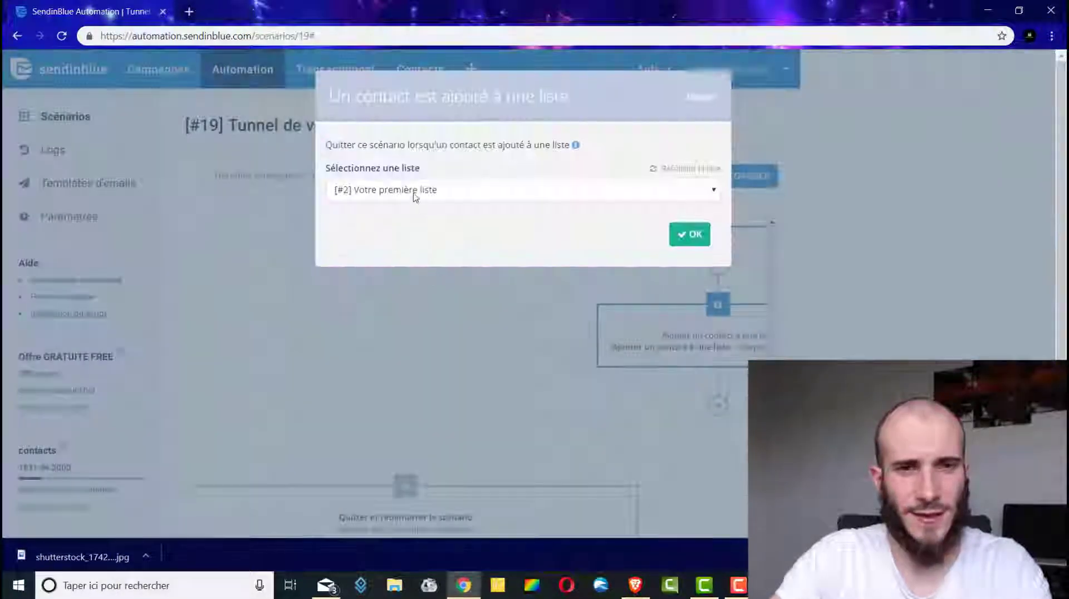
click(414, 192)
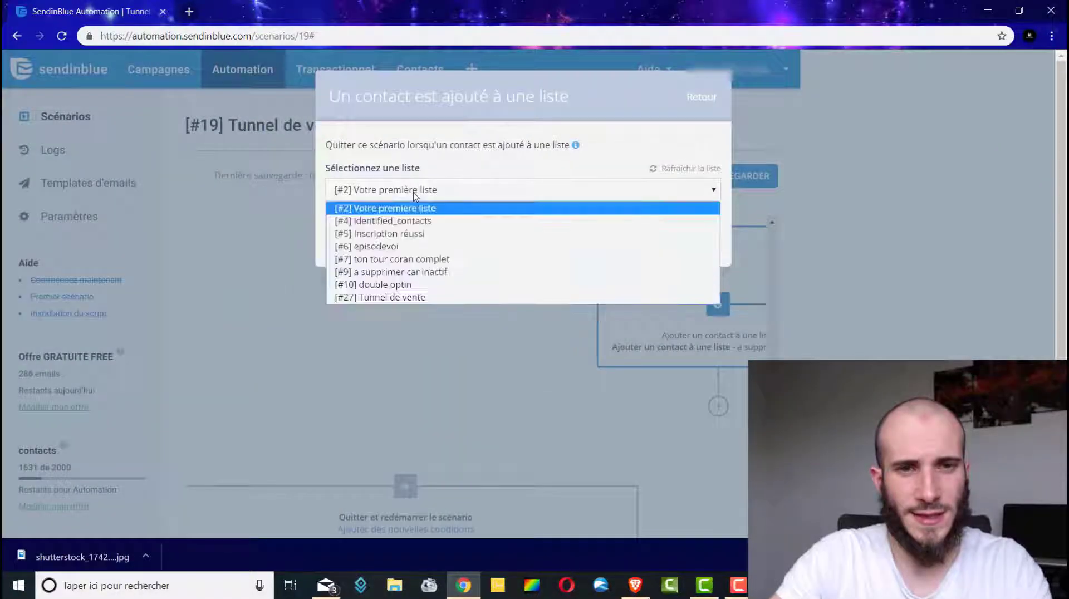
click(438, 272)
click(690, 237)
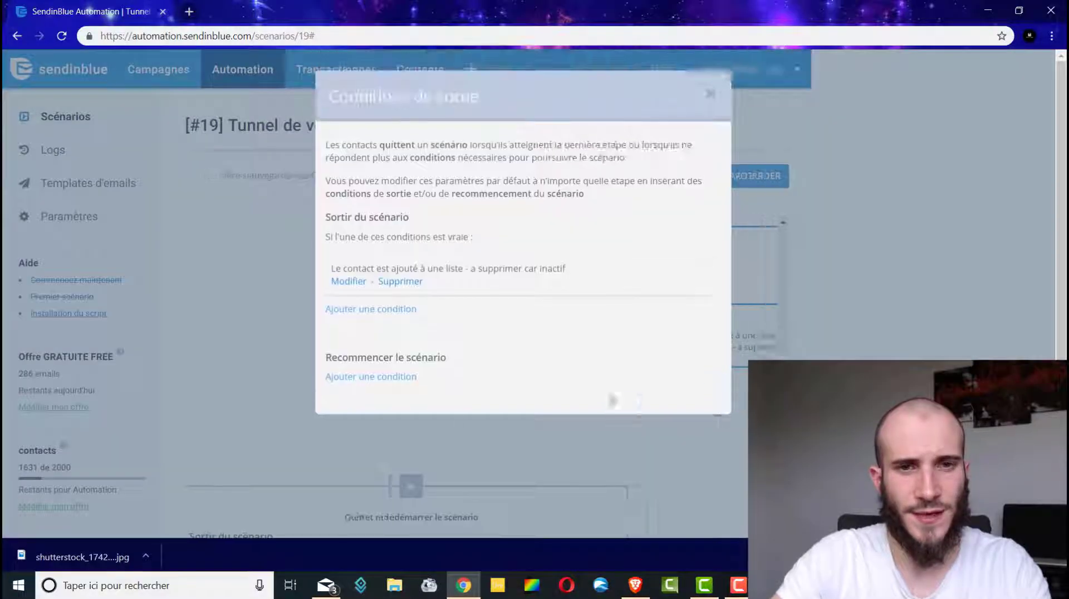
click(711, 96)
scroll(692, 391, up, 2)
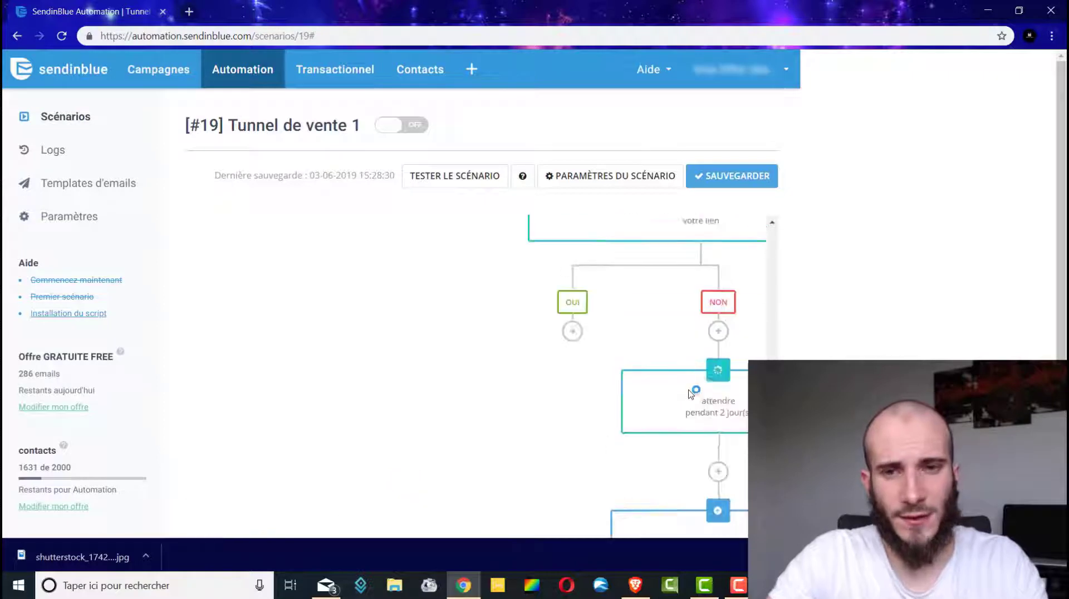
scroll(691, 394, up, 10)
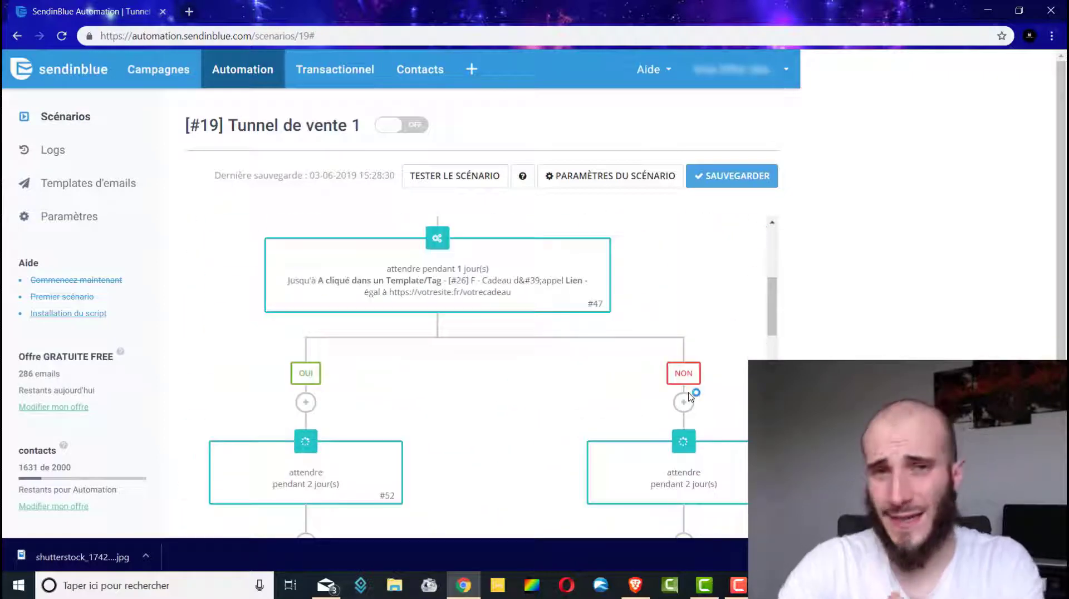